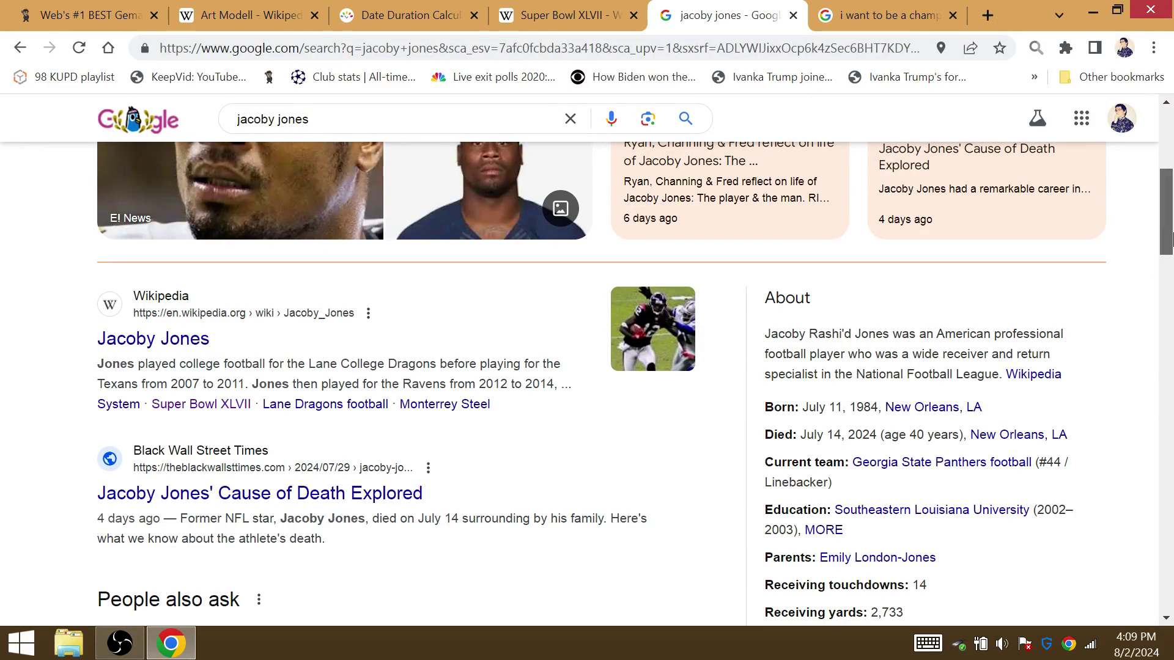
scroll(1169, 258, "down", 1)
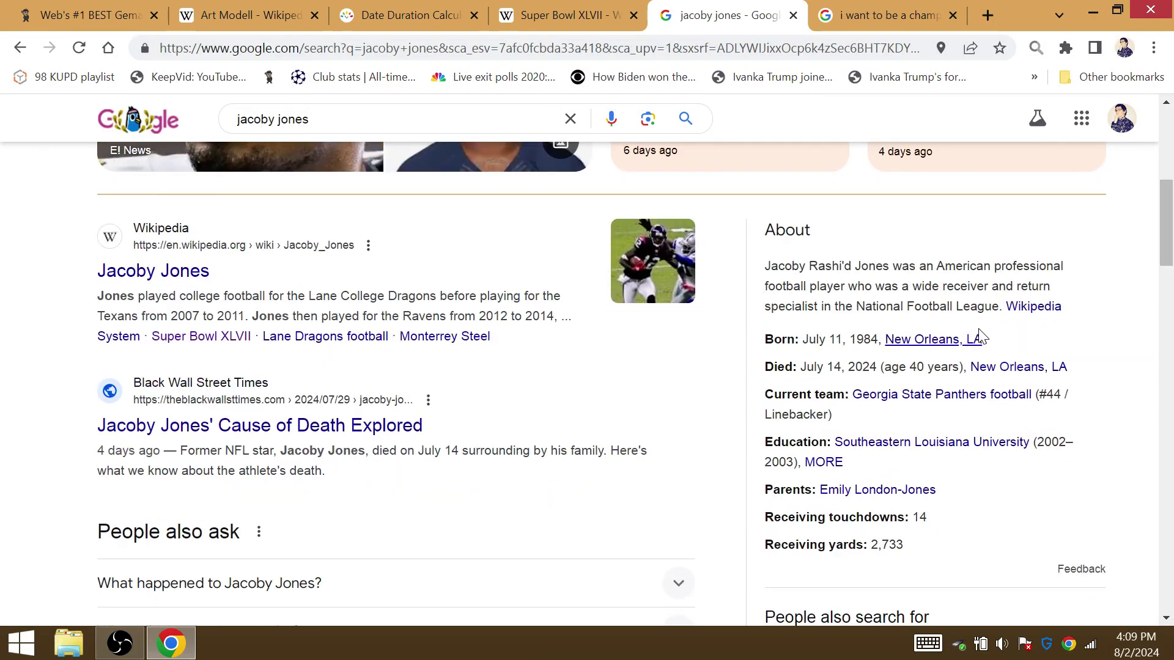
Highlight Jacoby Jones's birthplace New Orleans and his death place, and check the Cause of Death article.
left_click_drag(985, 340, 884, 340)
left_click_drag(1073, 367, 954, 368)
left_click(275, 425)
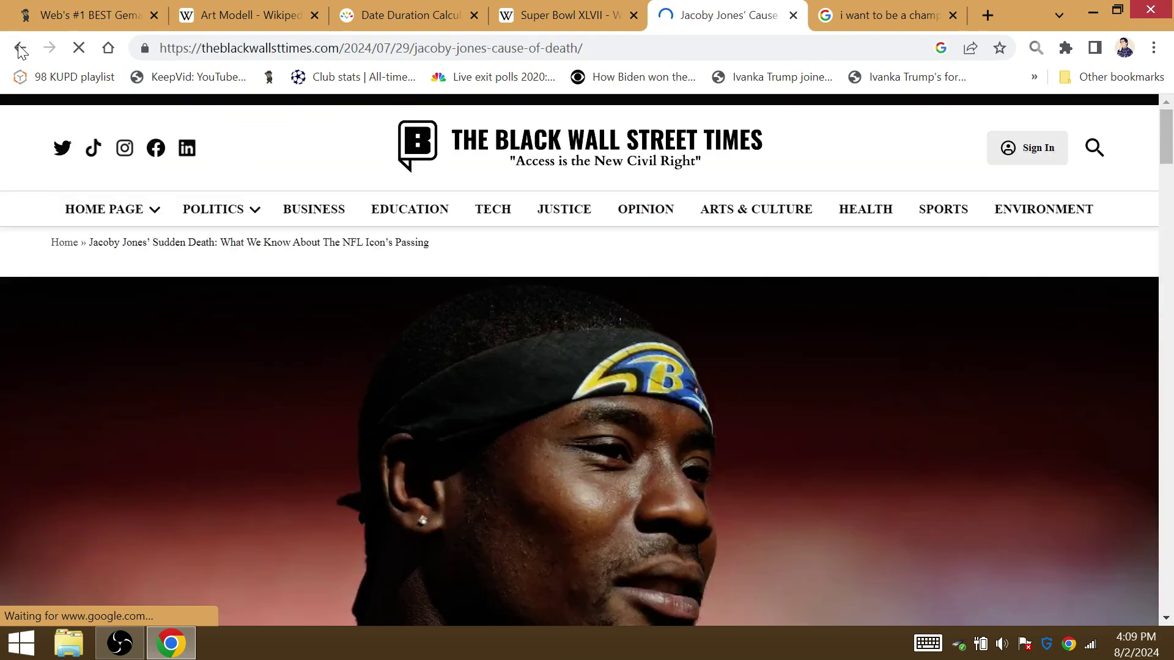
left_click(19, 46)
left_click(83, 14)
scroll(515, 253, "down", 4)
scroll(515, 252, "down", 4)
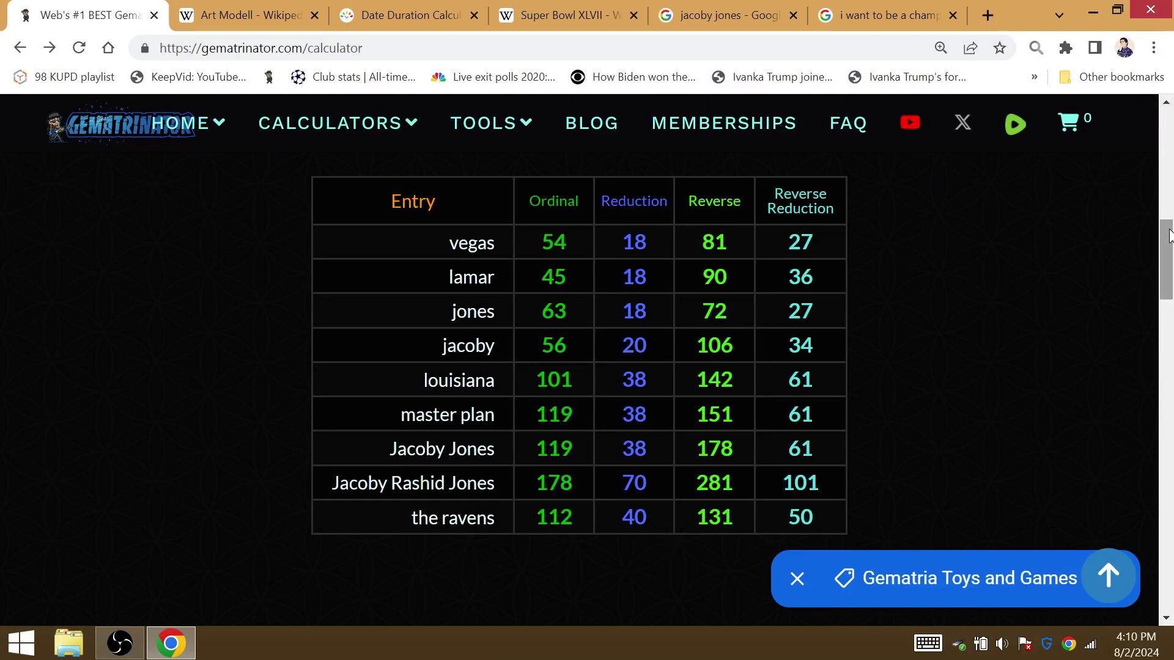
scroll(606, 481, "down", 1)
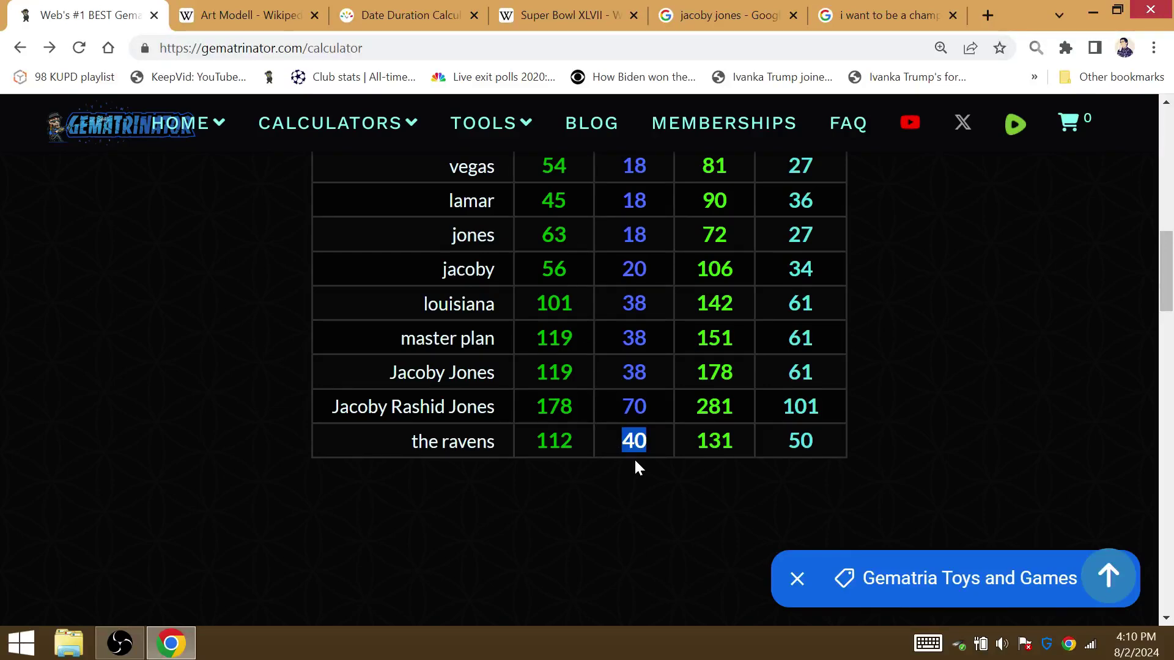
Highlight the shared 38 and 61 values in the master plan, Jacoby Jones and louisiana rows.
left_click(650, 368)
left_click_drag(512, 370, 512, 357)
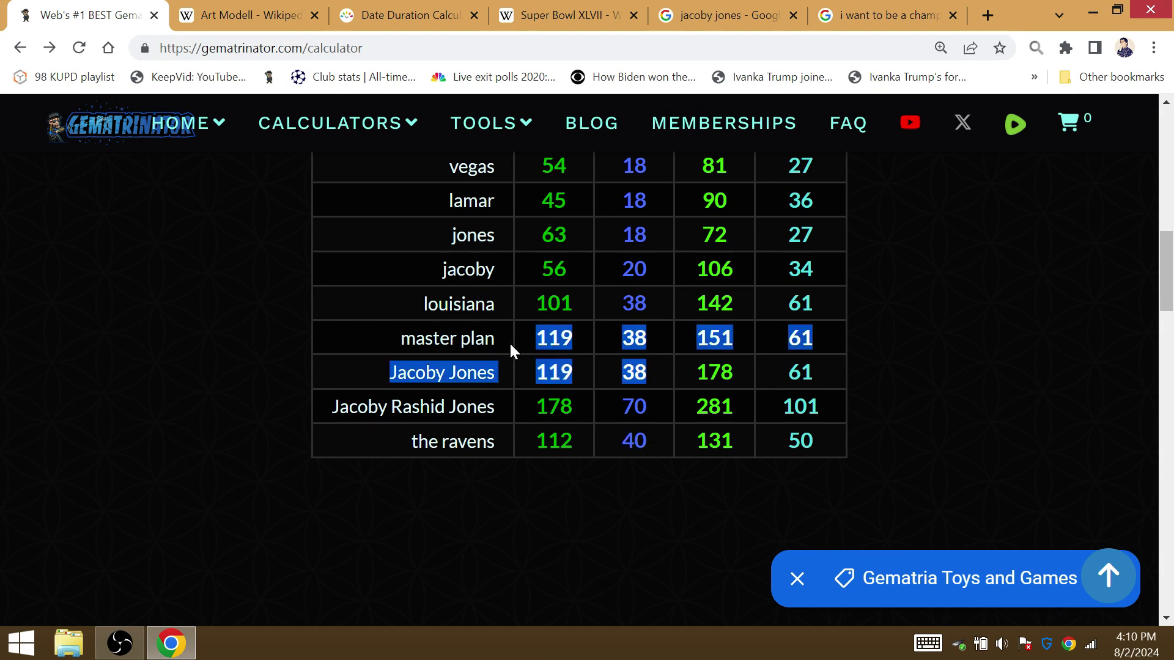
left_click_drag(812, 371, 775, 367)
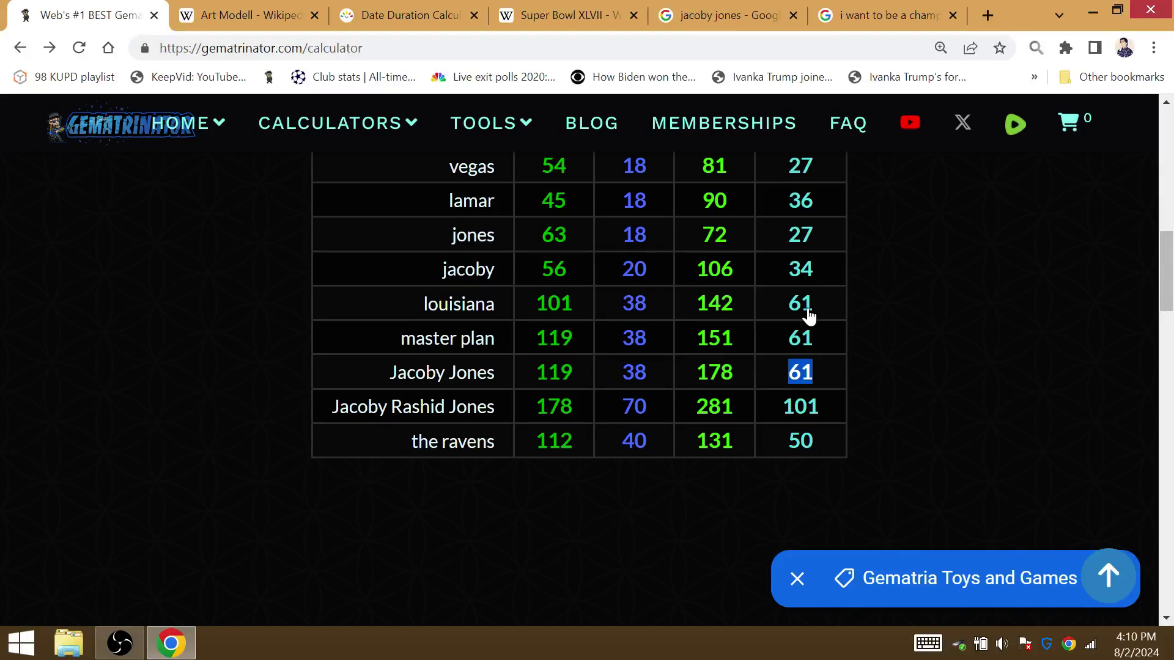
left_click_drag(812, 308, 770, 303)
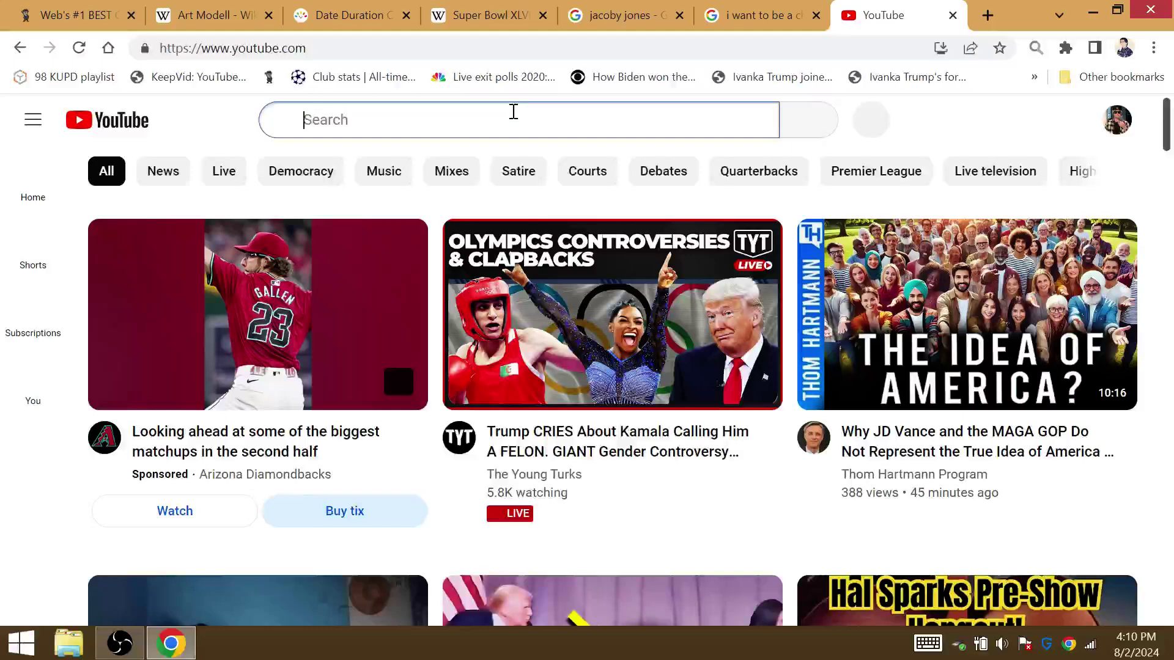
type("t")
Search YouTube for 'tony telling it like it is ravens 59 super bowl lamar'.
key("Down")
type("rave")
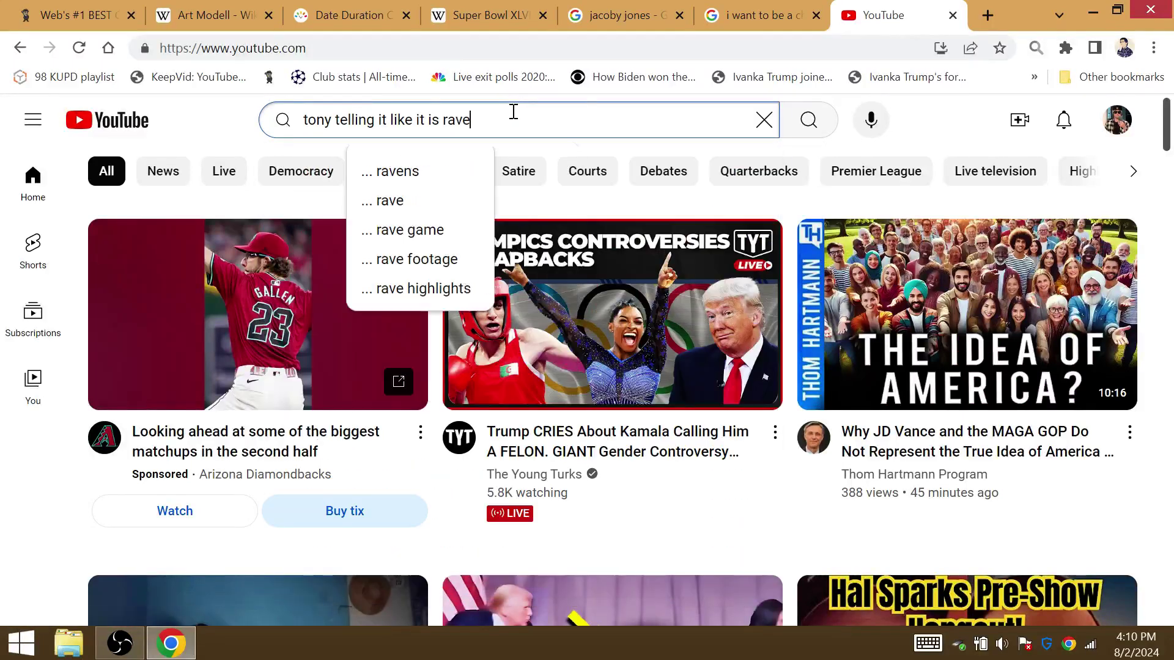
type("ns 59 sy")
key("BackSpace")
type("uper bowl")
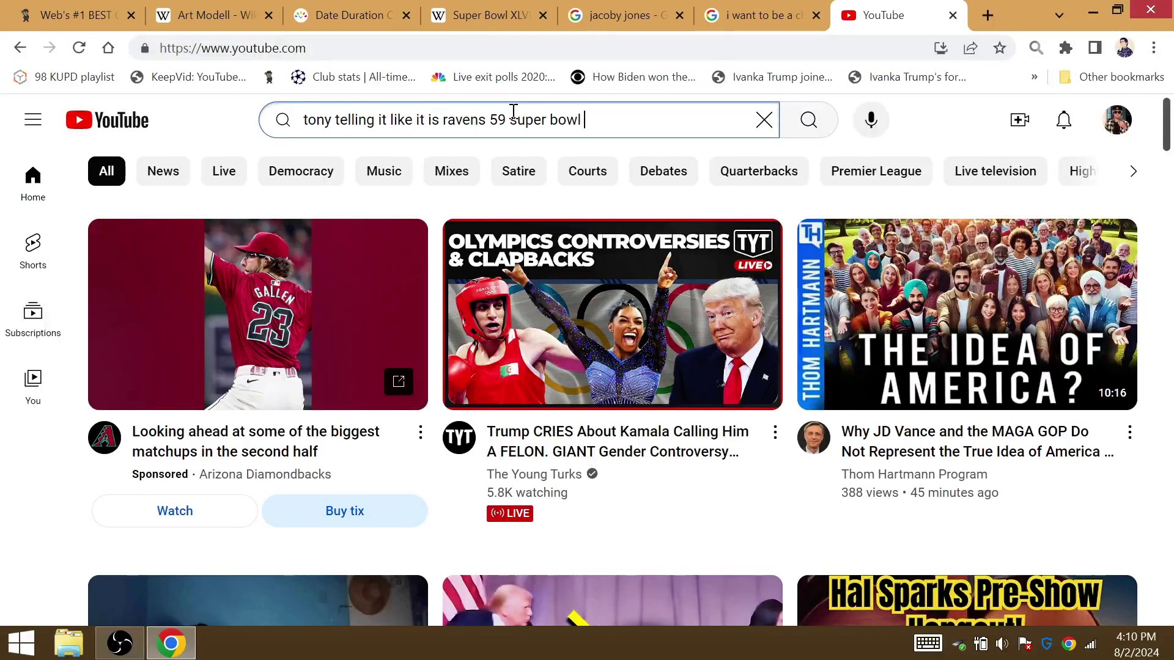
type(" lamar")
key("Return")
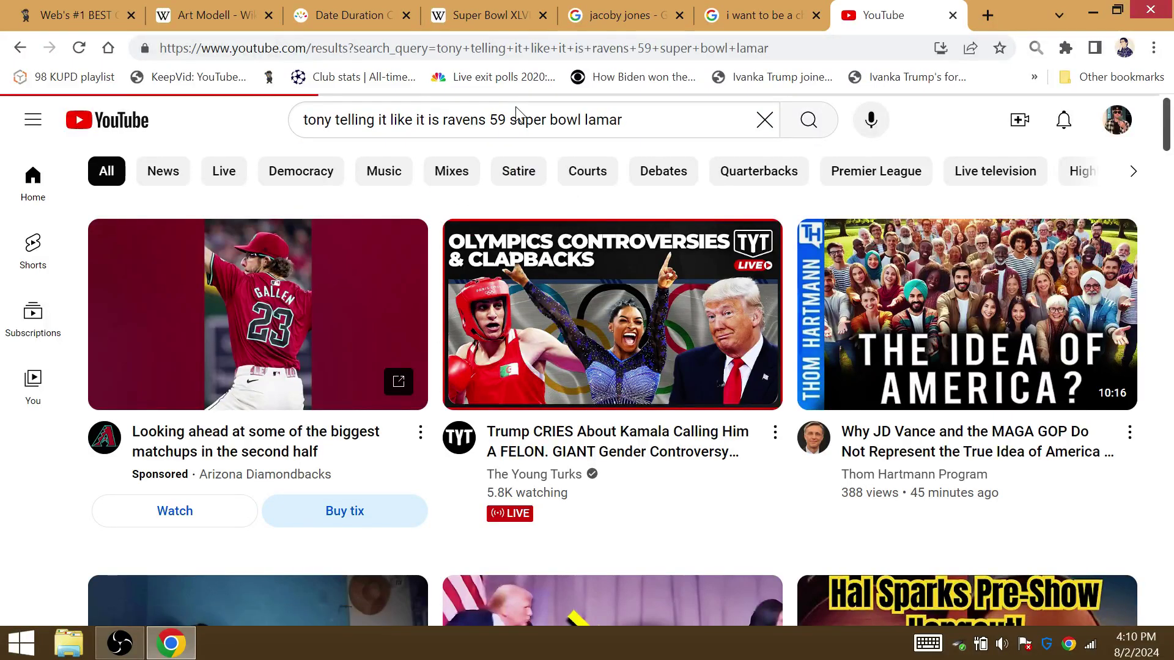
scroll(511, 218, "down", 4)
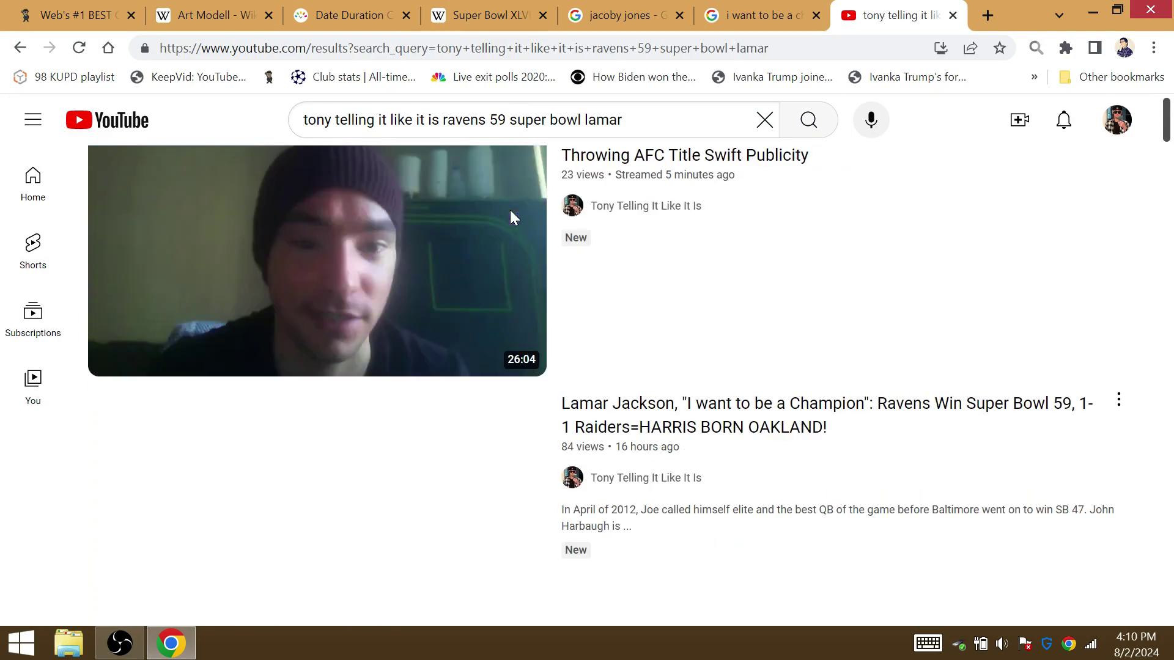
scroll(510, 218, "down", 4)
scroll(511, 217, "down", 4)
scroll(510, 217, "down", 4)
scroll(511, 218, "down", 4)
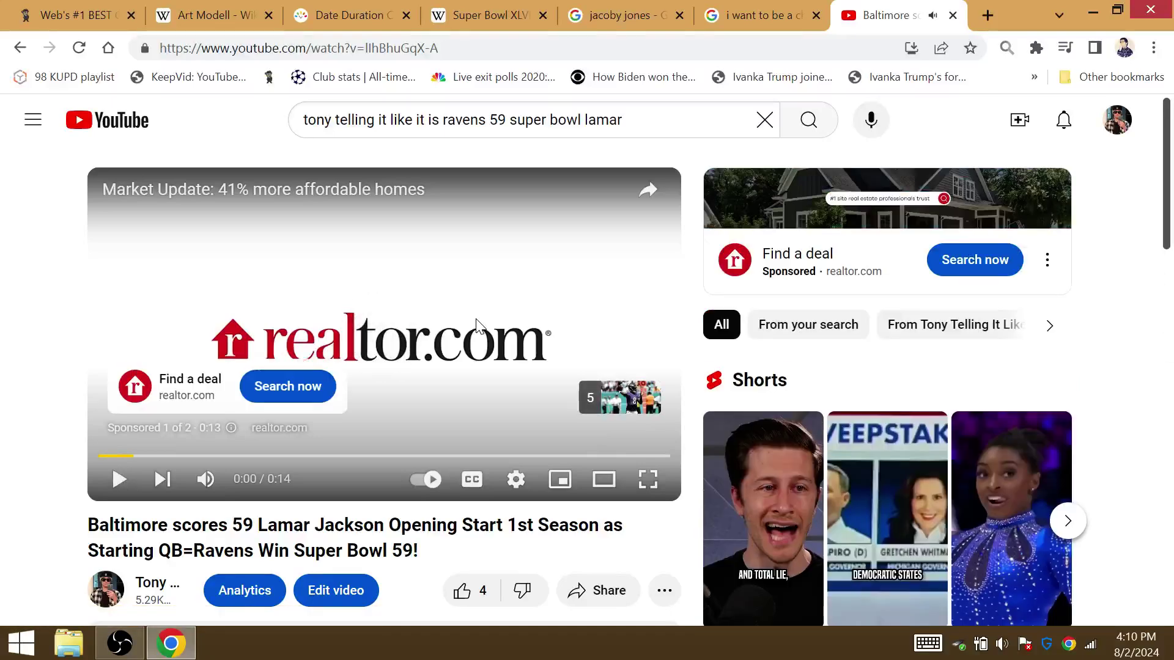
scroll(476, 323, "down", 4)
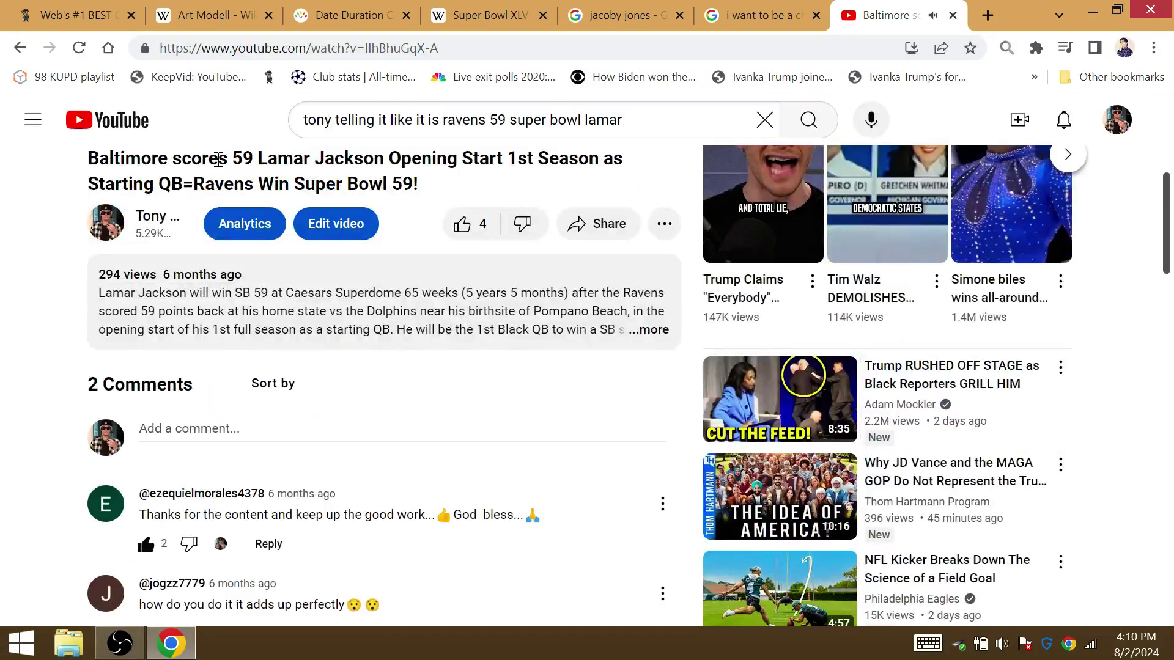
Expand the video description, highlight Lamar's 6-1 rookie-starter sentence, then clear the highlight.
left_click_drag(210, 158, 404, 161)
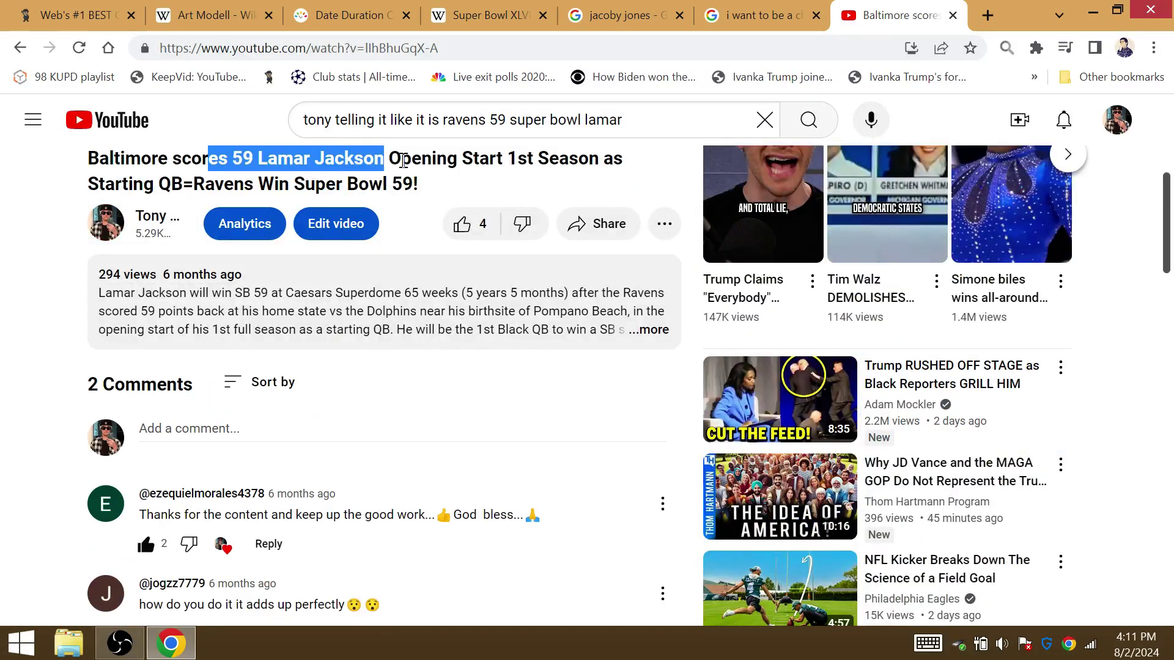
left_click(601, 332)
scroll(557, 316, "down", 2)
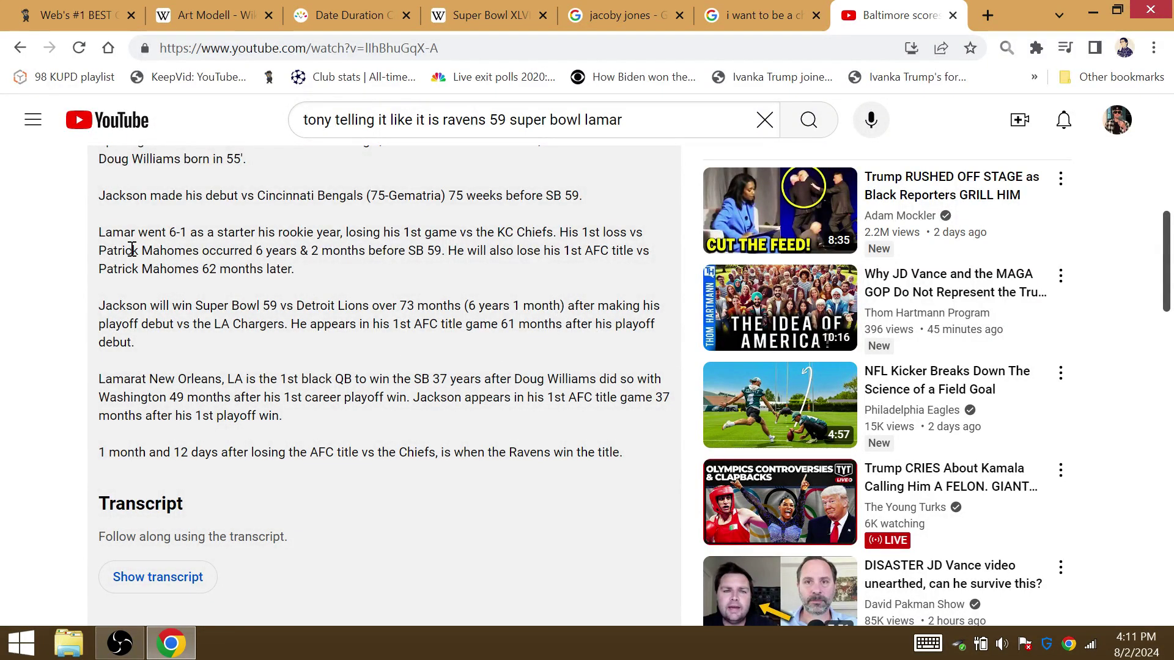
left_click_drag(123, 233, 342, 236)
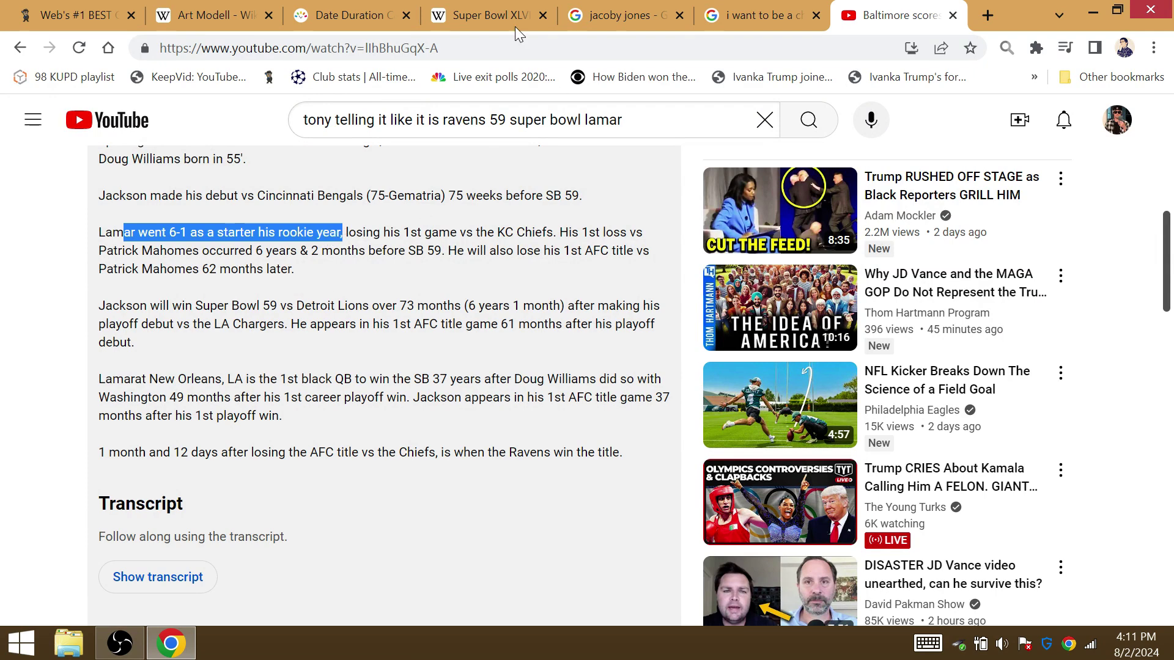
left_click(83, 15)
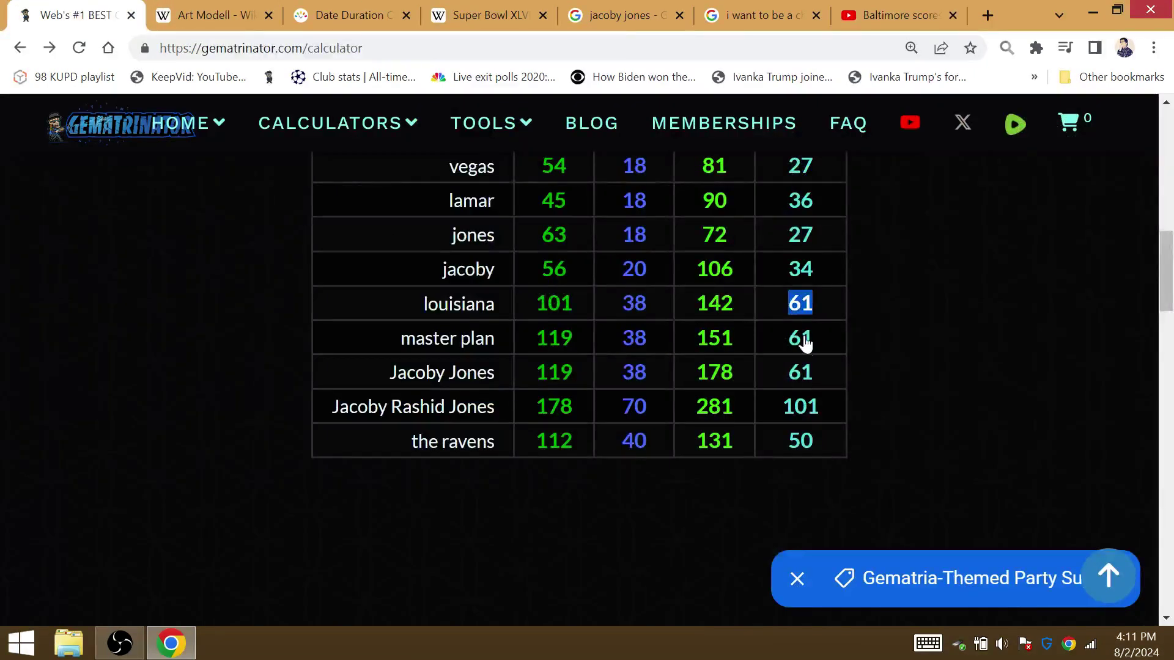
left_click(877, 15)
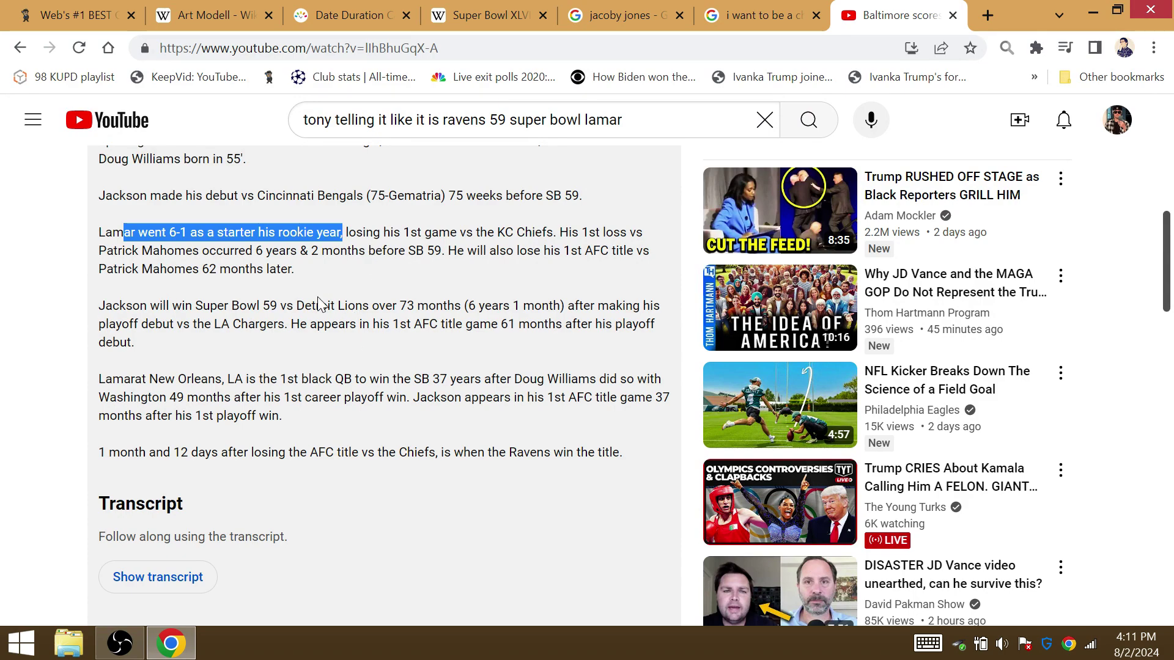
scroll(318, 305, "up", 4)
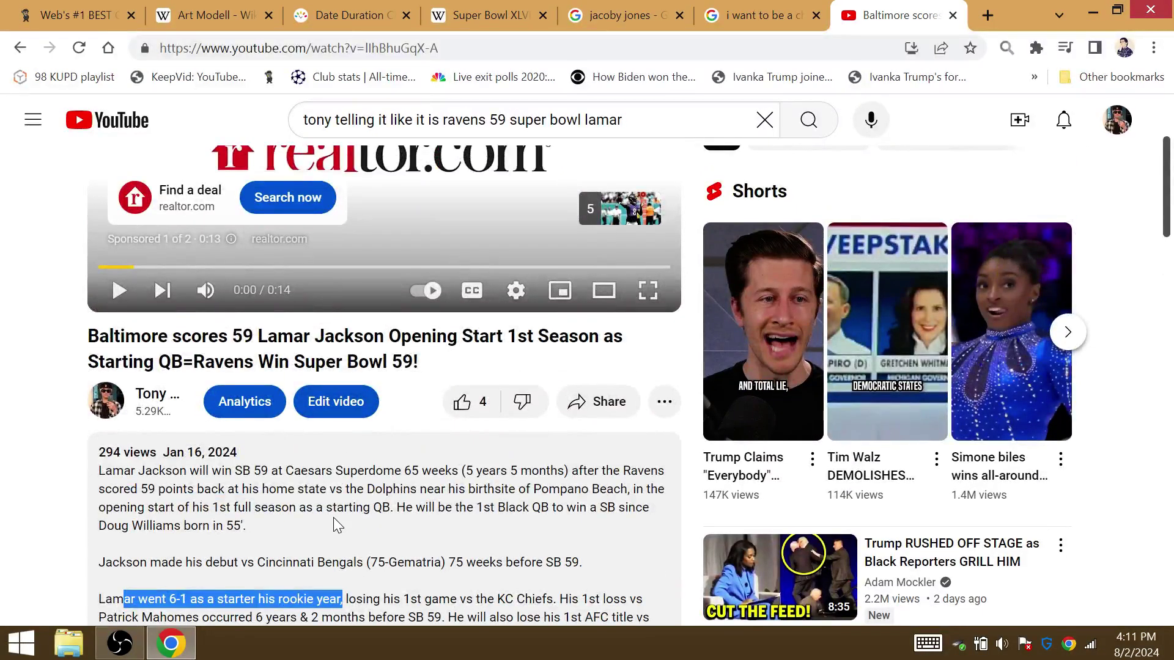
left_click(336, 510)
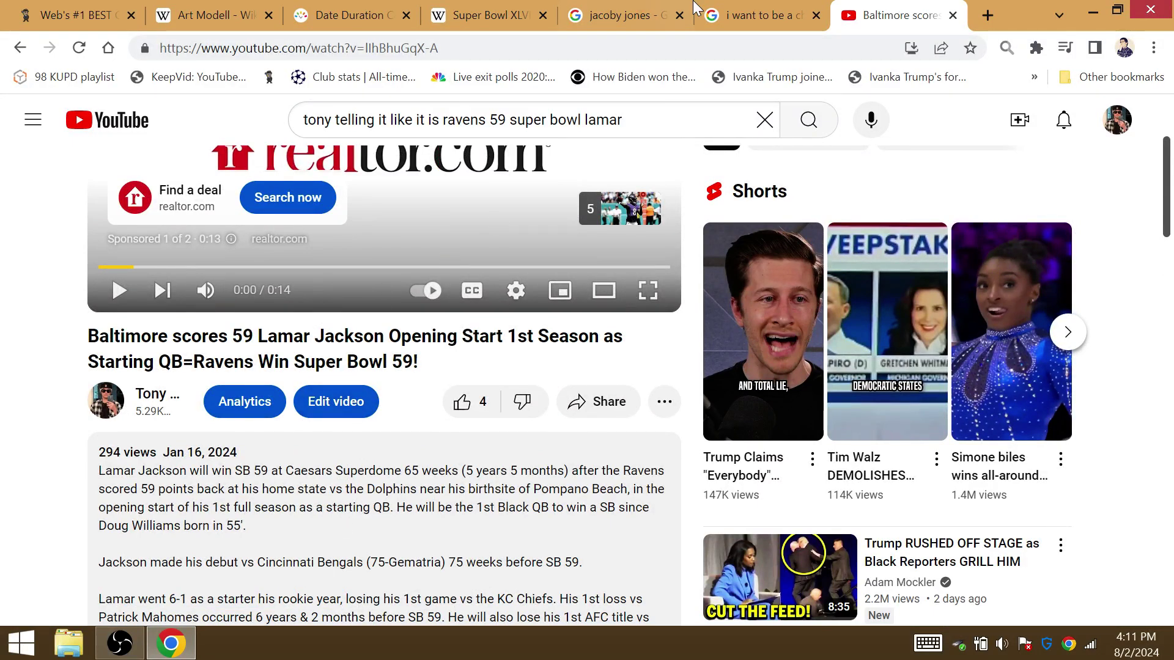
left_click(78, 15)
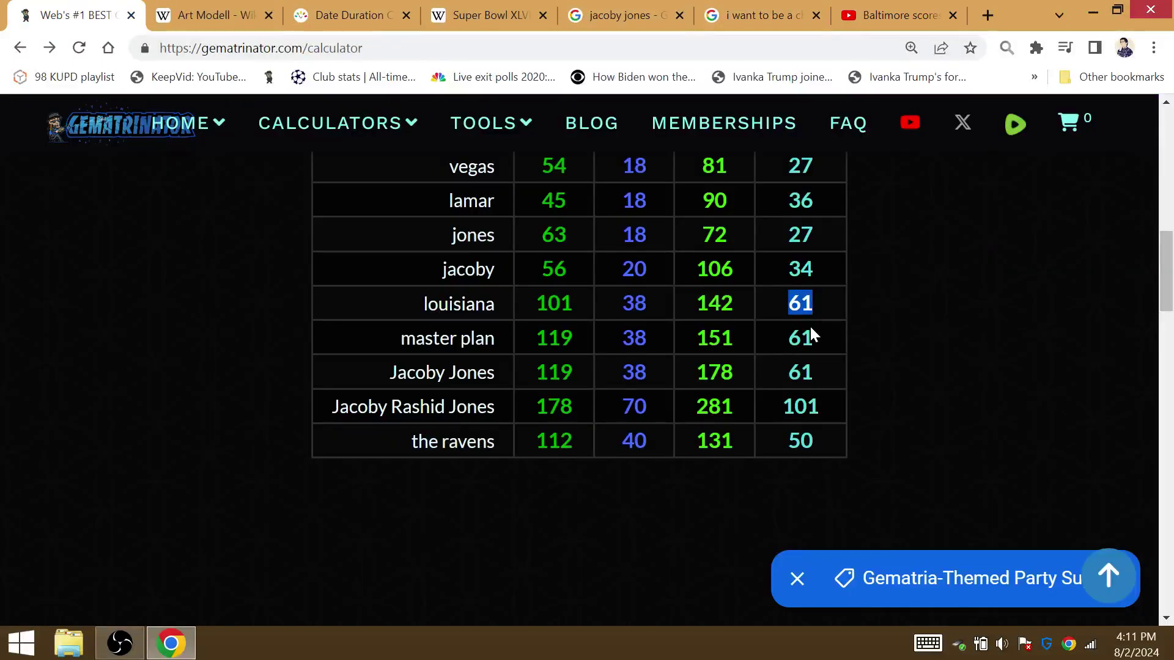
mouse_move(853, 354)
left_mouse_down()
mouse_move(797, 352)
mouse_move(770, 314)
left_mouse_up()
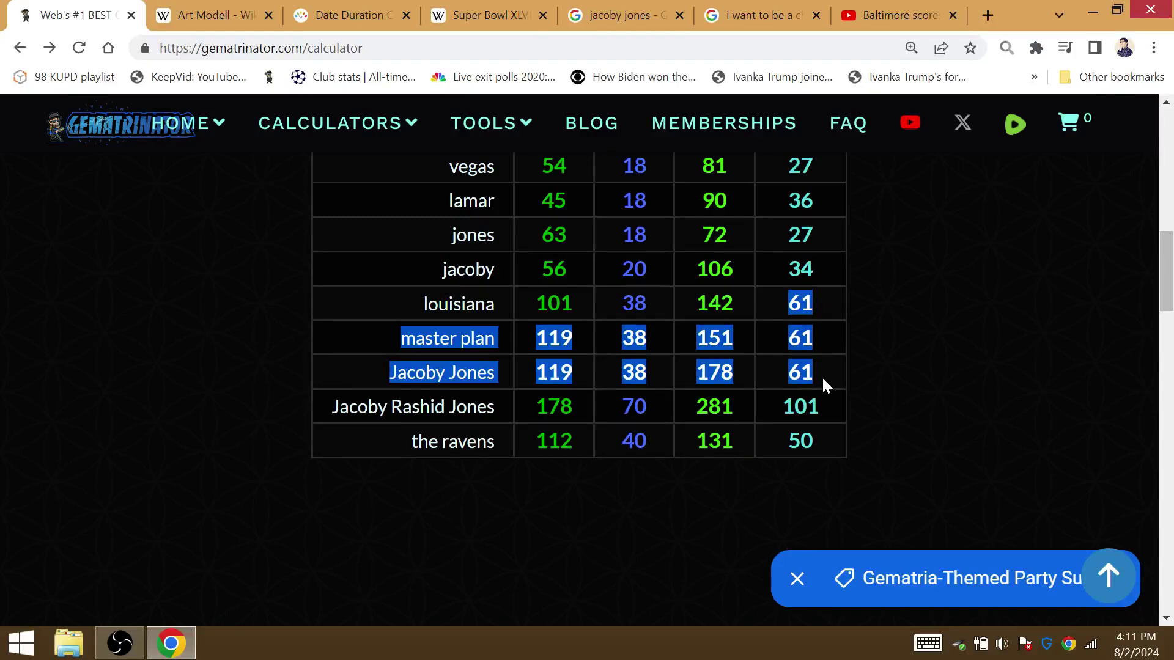
left_click(836, 358)
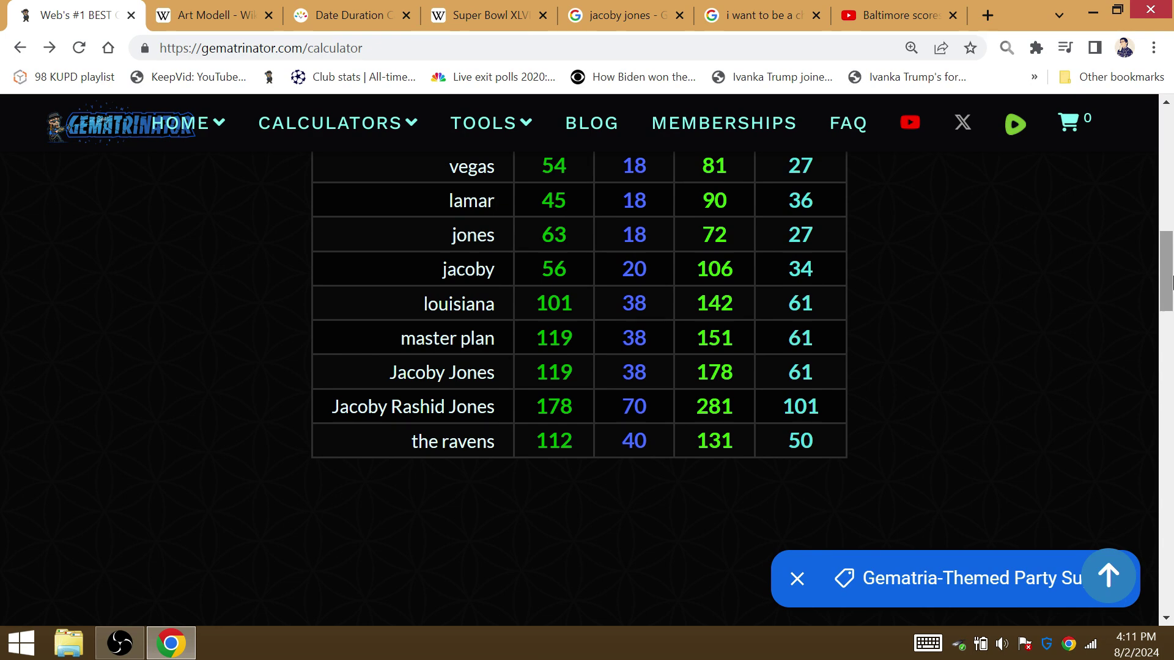
left_click(1172, 279)
left_click_drag(1171, 282, 1171, 261)
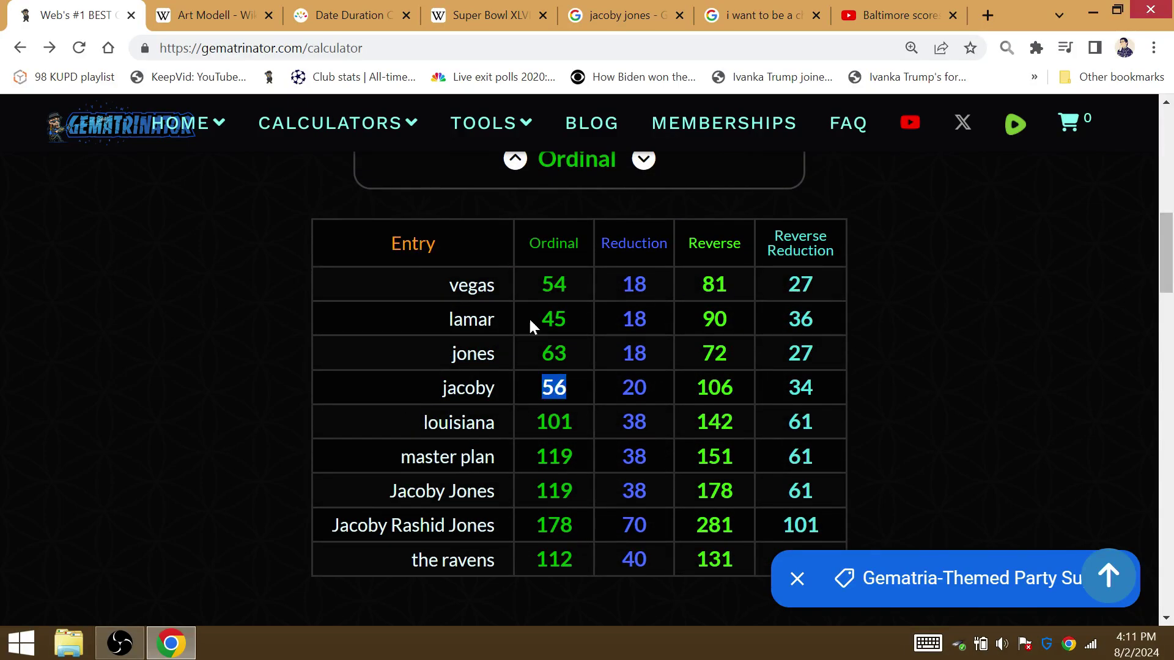
left_click(496, 15)
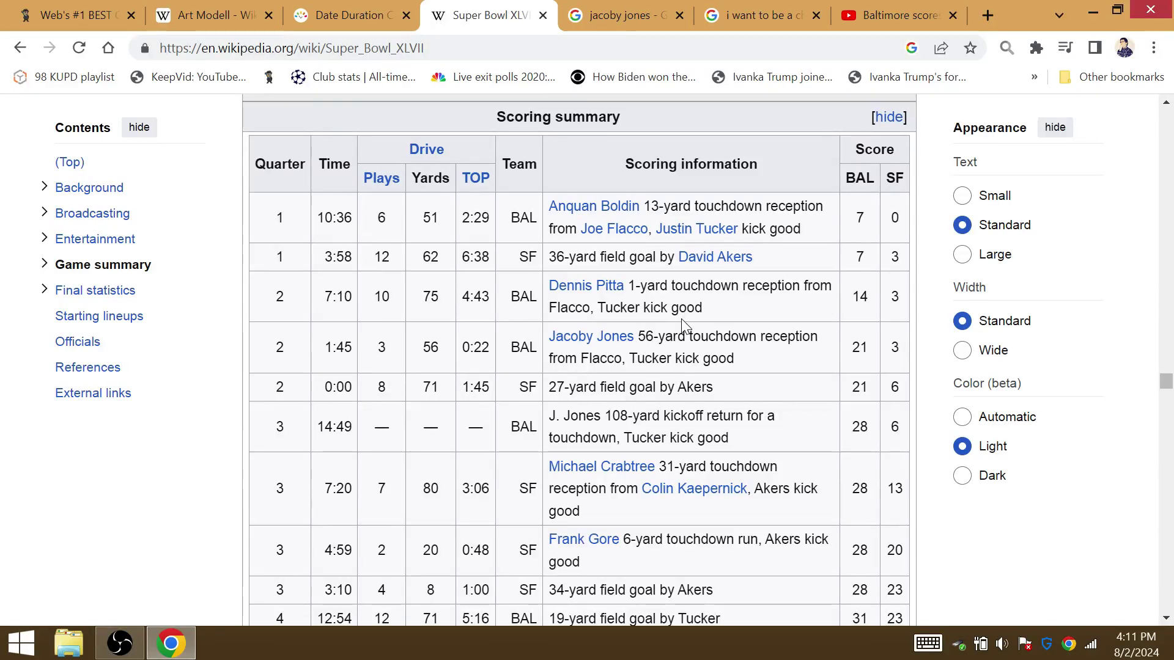
Highlight Jacoby Jones's 56-yard touchdown in the Super Bowl XLVII scoring summary, then glance at the Google results.
mouse_move(674, 308)
left_mouse_down()
mouse_move(645, 330)
mouse_move(686, 337)
left_mouse_up()
left_click(699, 344)
left_click(616, 11)
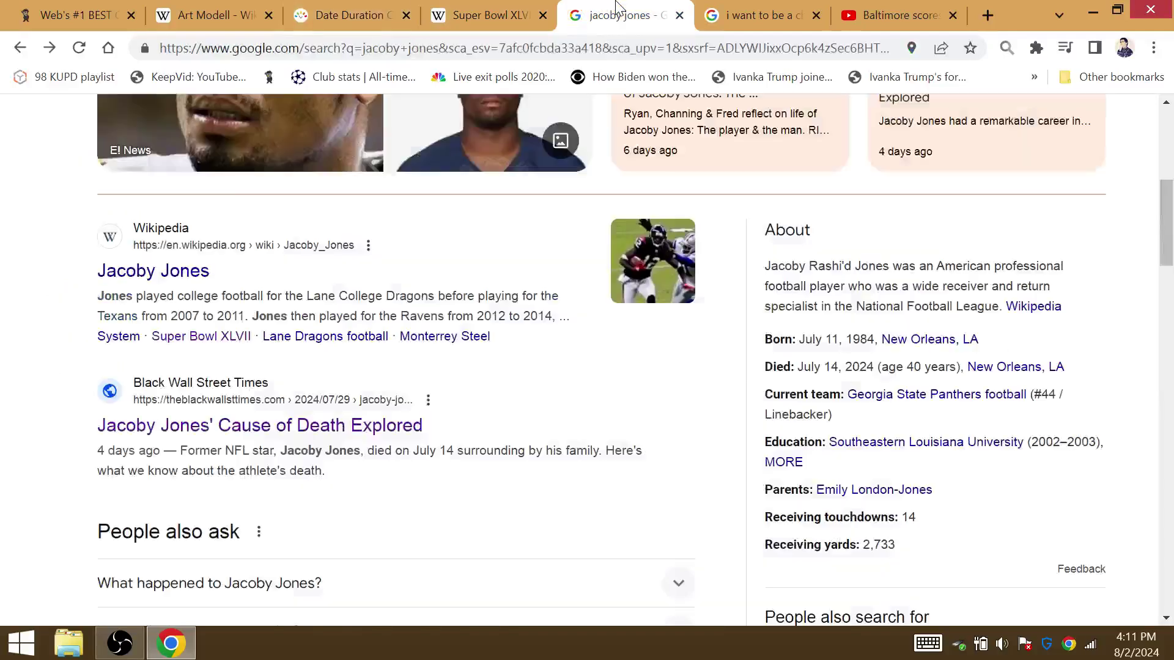
scroll(623, 298, "up", 4)
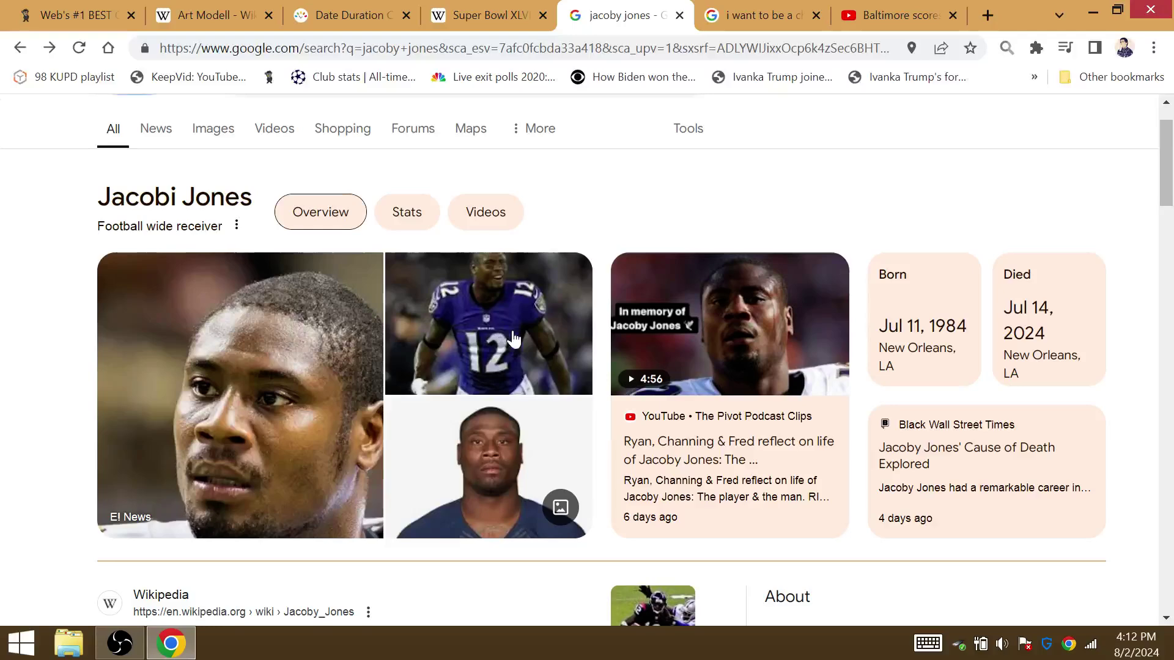
left_click(468, 10)
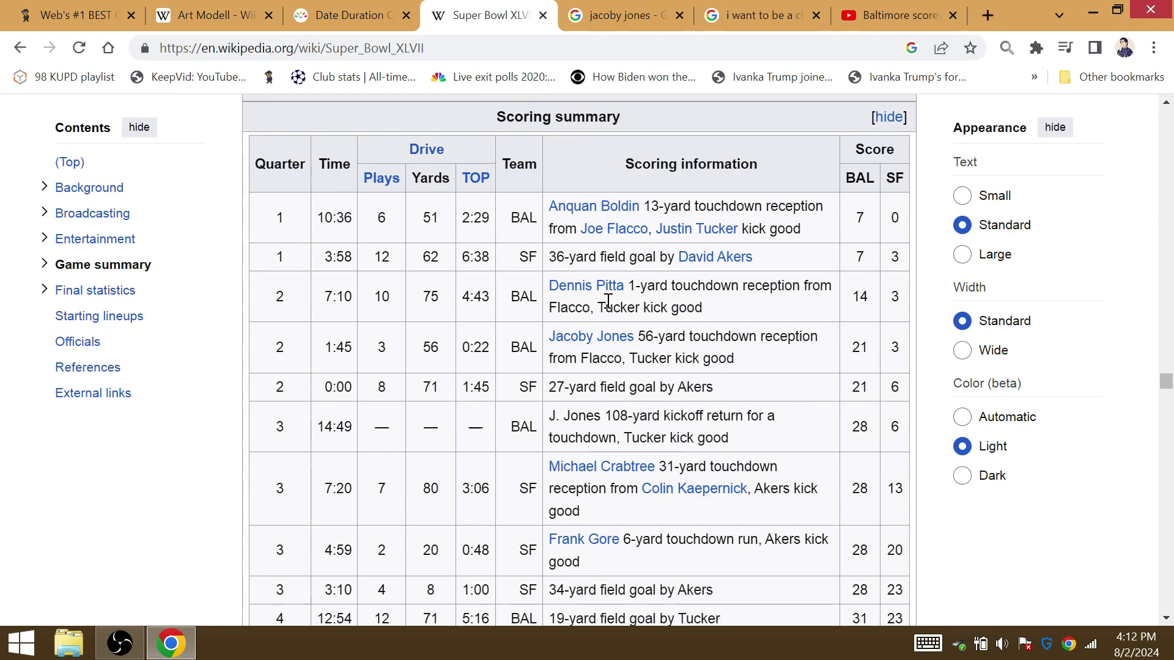
scroll(608, 302, "down", 4)
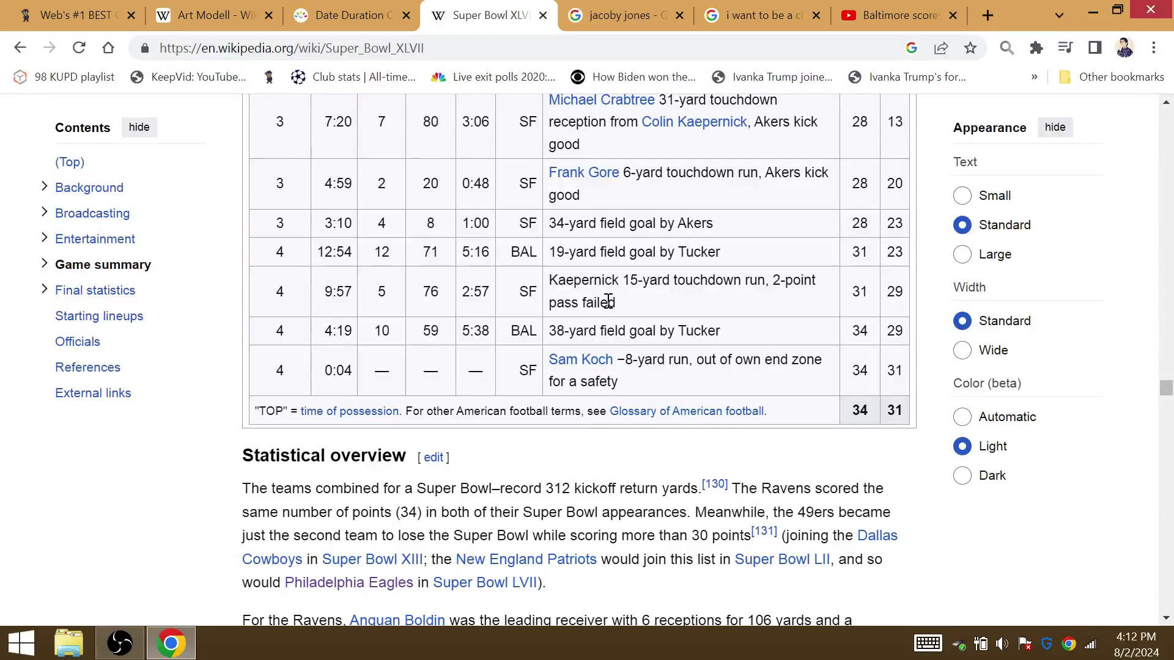
scroll(607, 302, "up", 5)
scroll(607, 301, "up", 5)
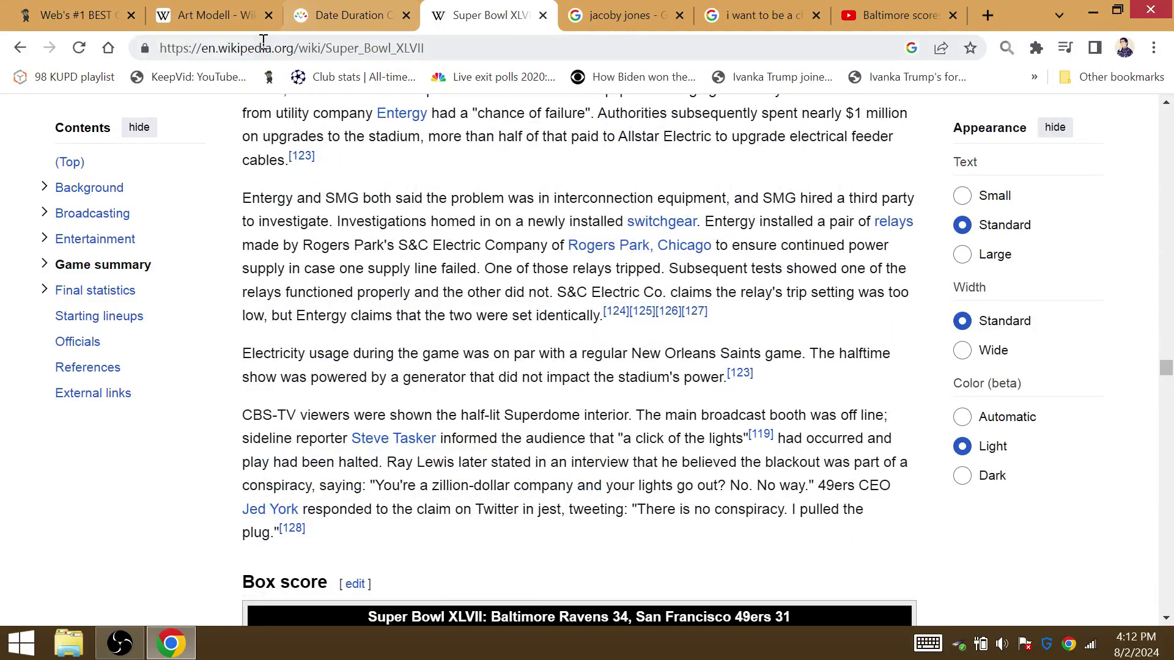
left_click(220, 7)
scroll(517, 327, "up", 5)
scroll(516, 327, "down", 5)
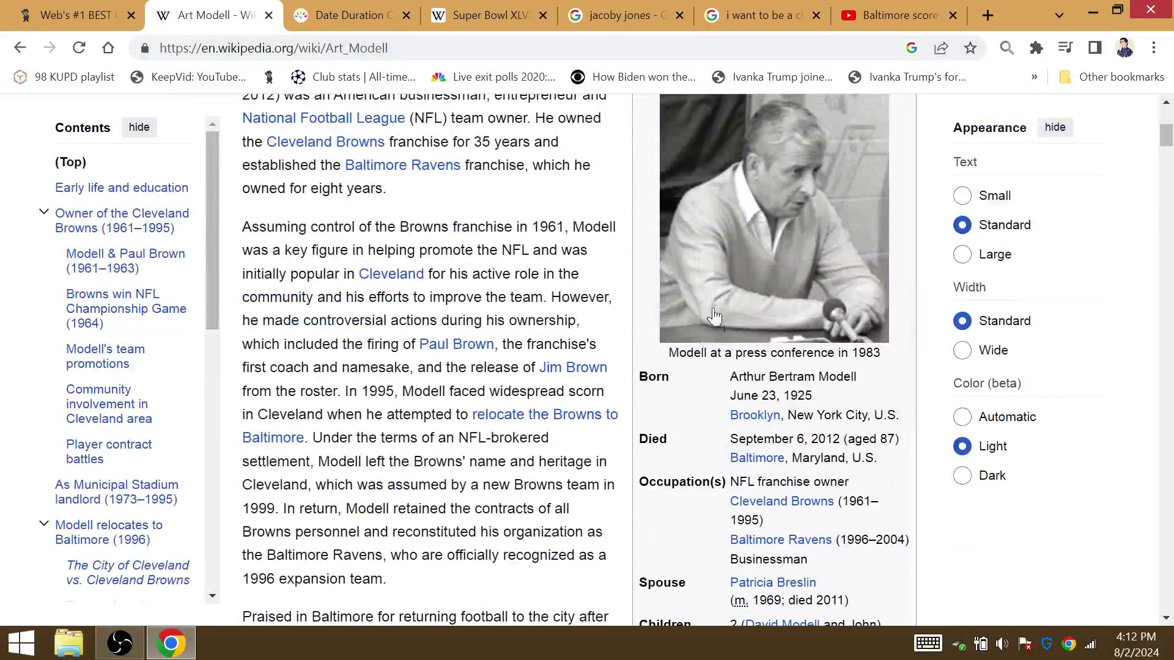
scroll(711, 321, "up", 5)
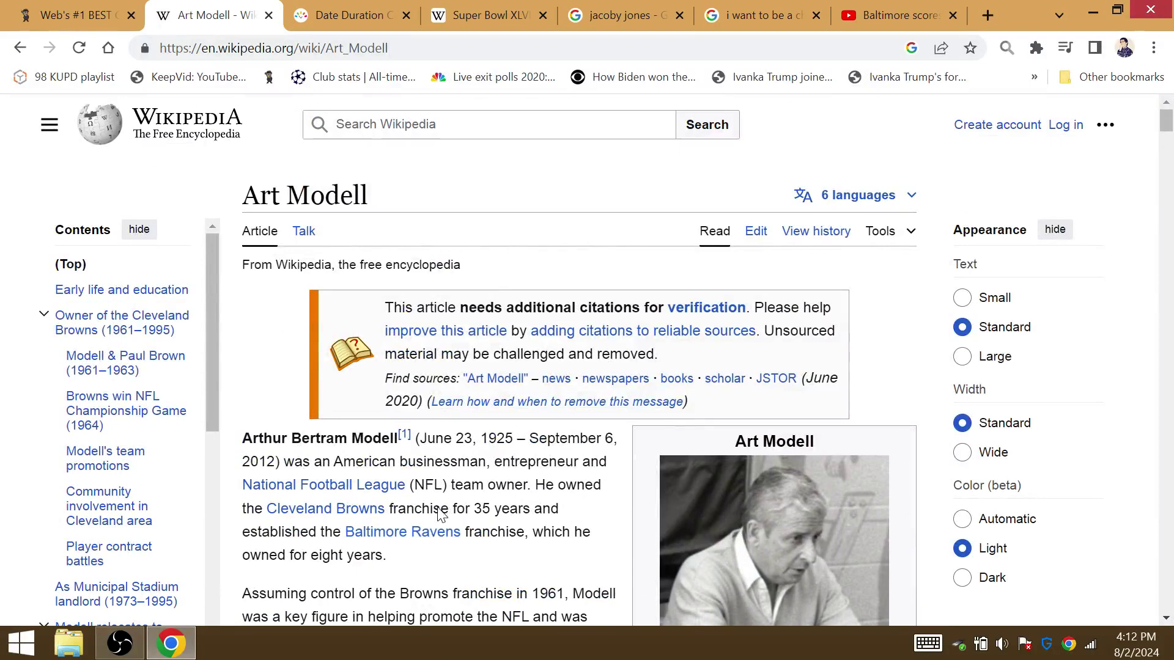
mouse_move(401, 197)
left_mouse_down()
mouse_move(234, 191)
mouse_move(251, 181)
left_mouse_up()
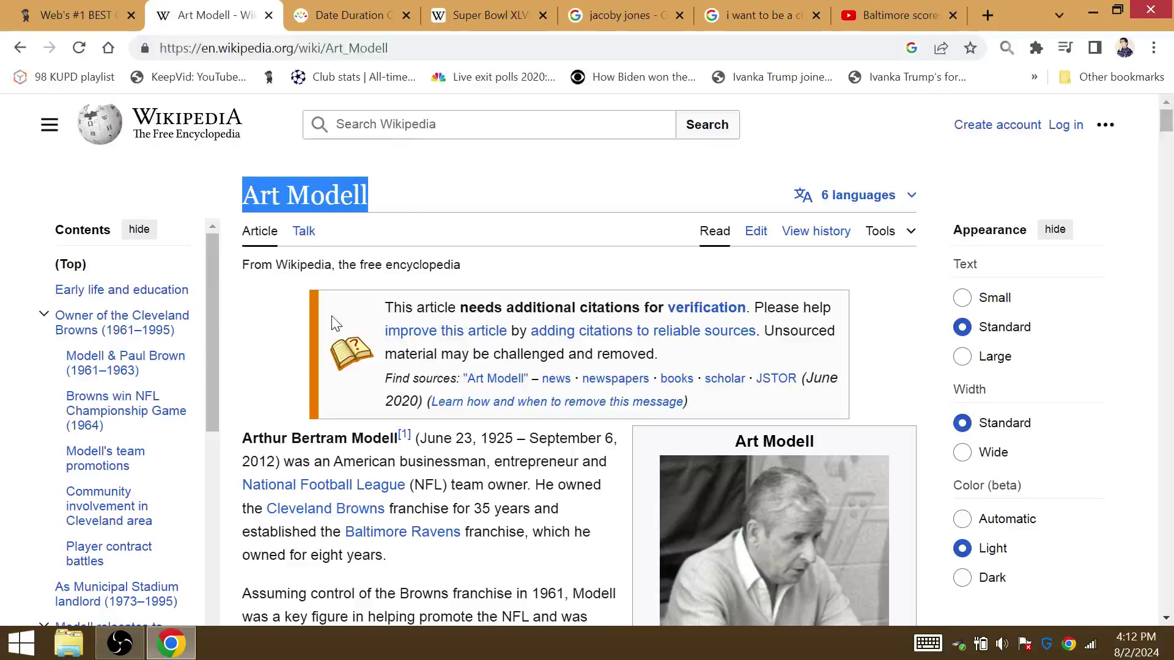
scroll(401, 344, "down", 8)
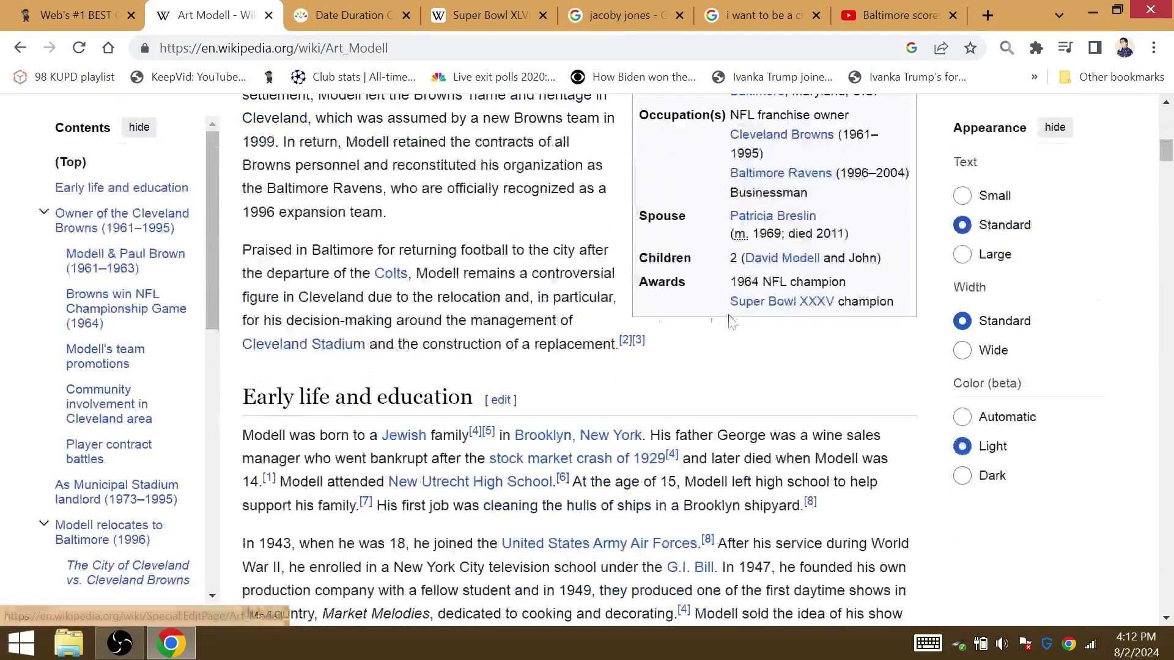
scroll(457, 340, "up", 4)
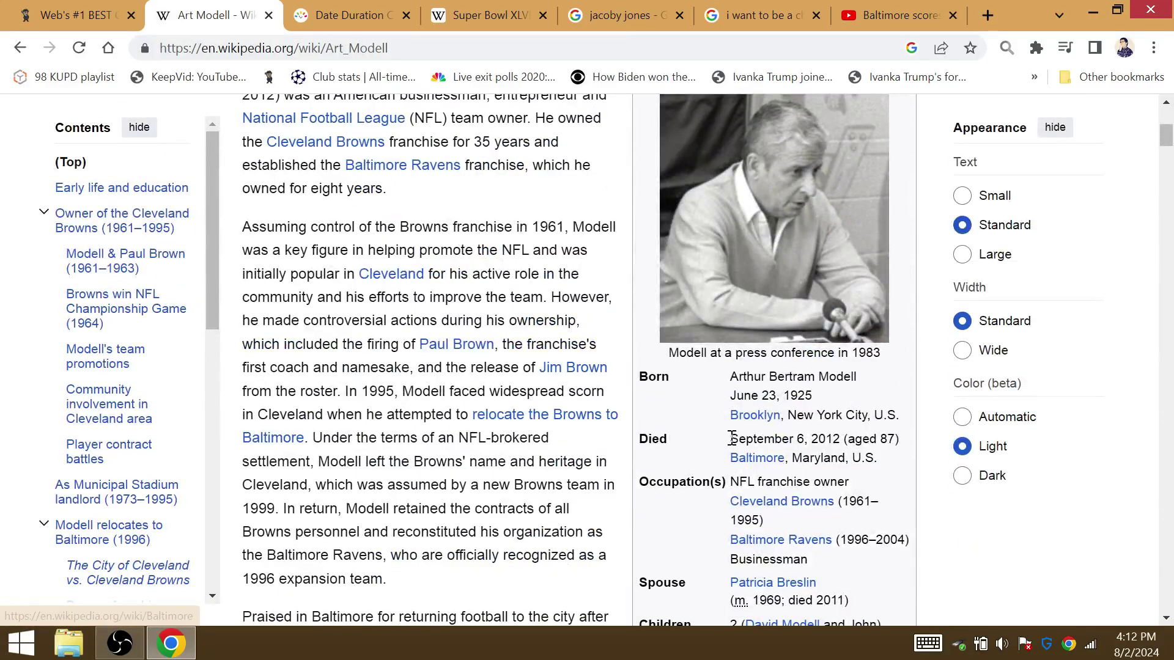
left_click_drag(730, 440, 898, 441)
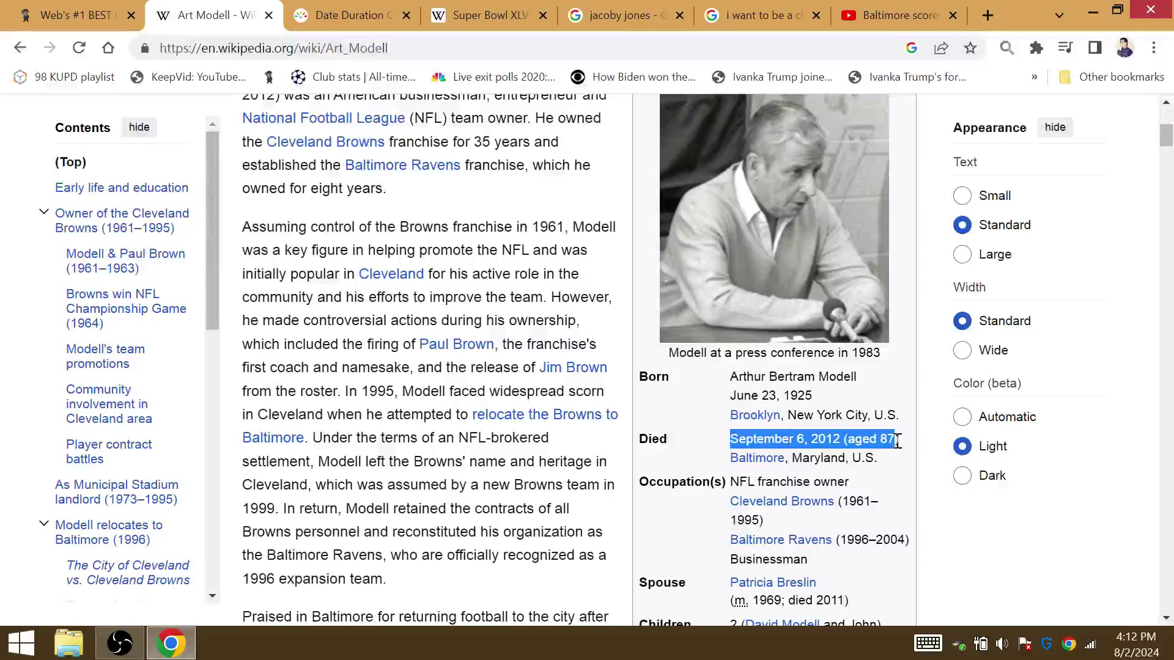
left_click_drag(898, 440, 877, 457)
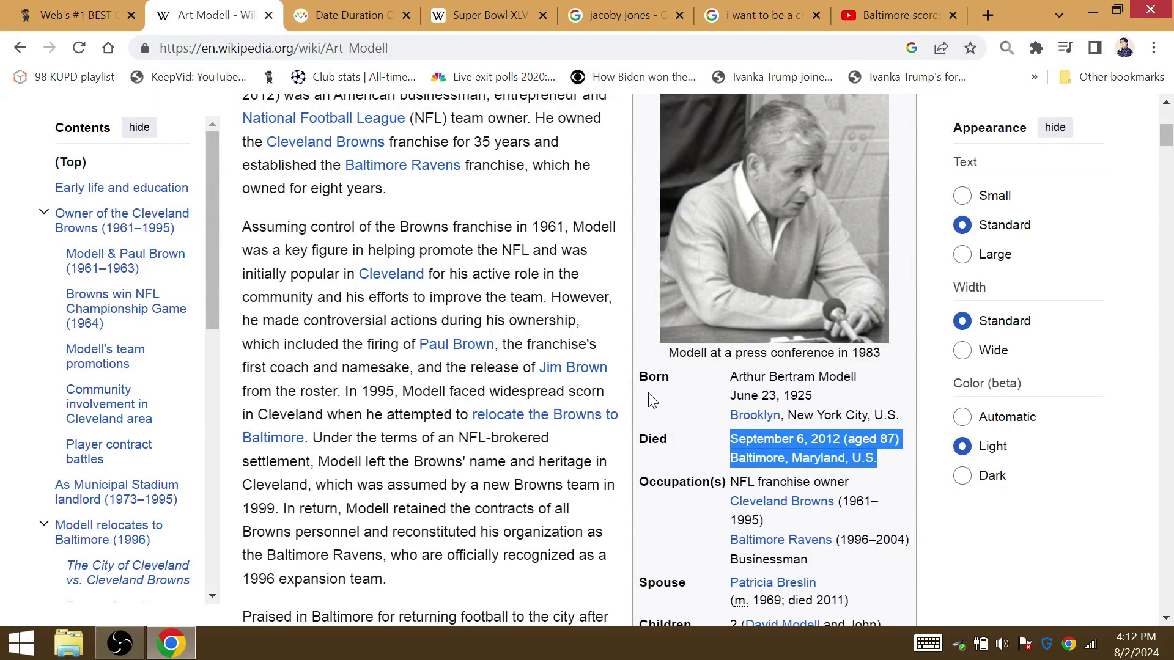
left_click(638, 421)
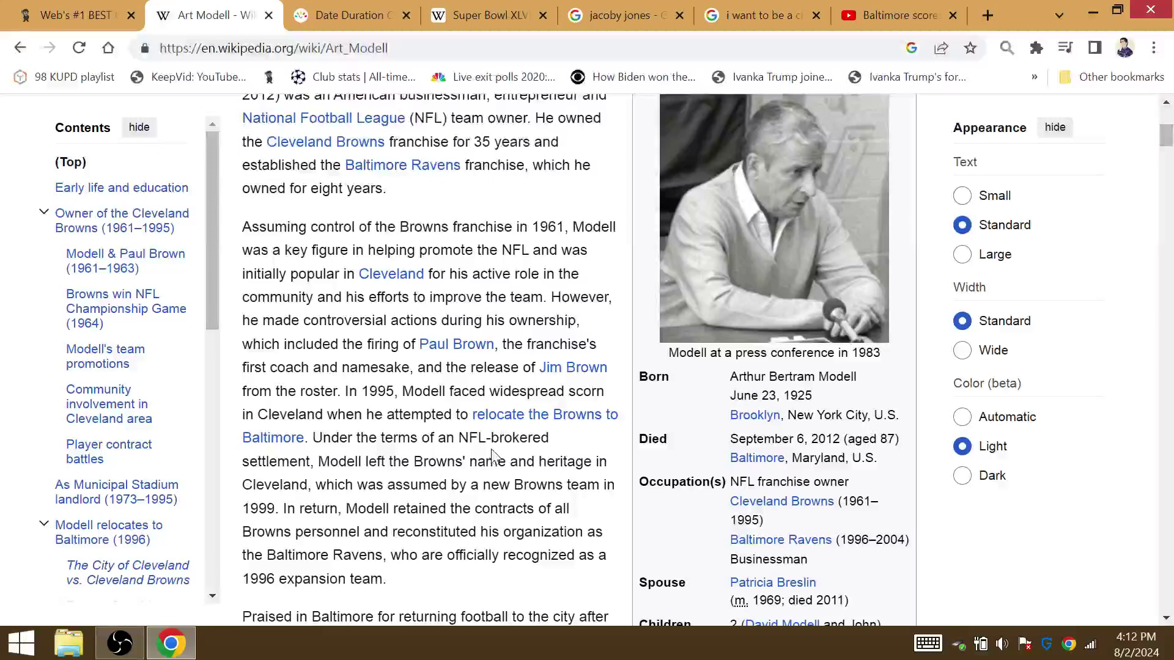
scroll(577, 249, "up", 5)
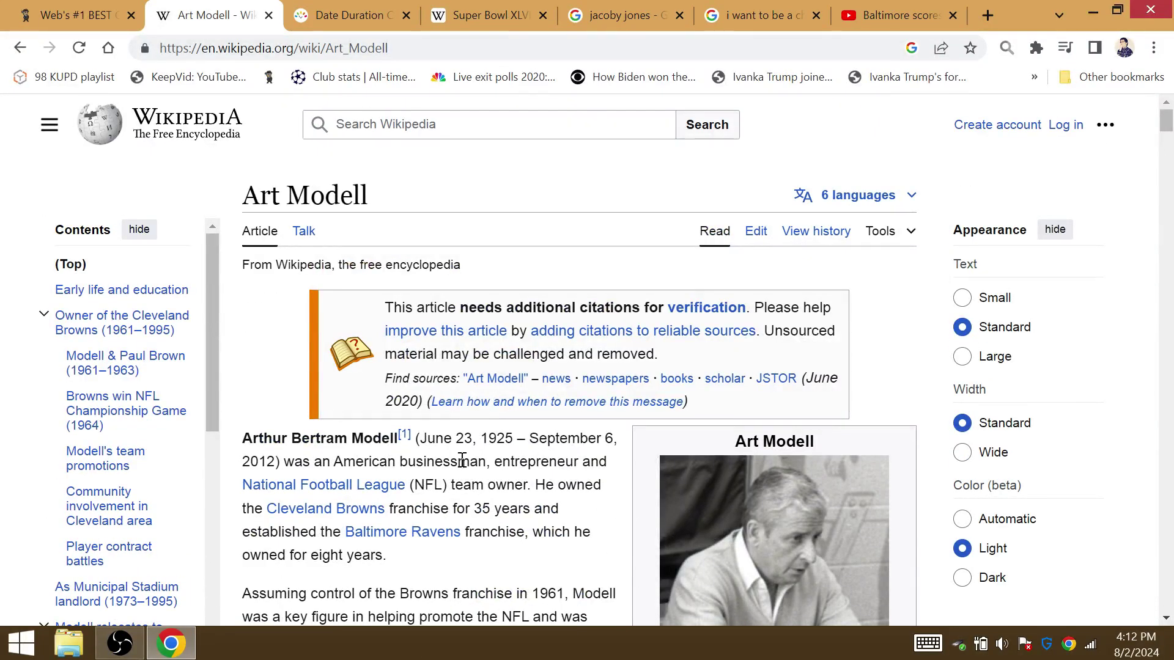
scroll(444, 479, "down", 4)
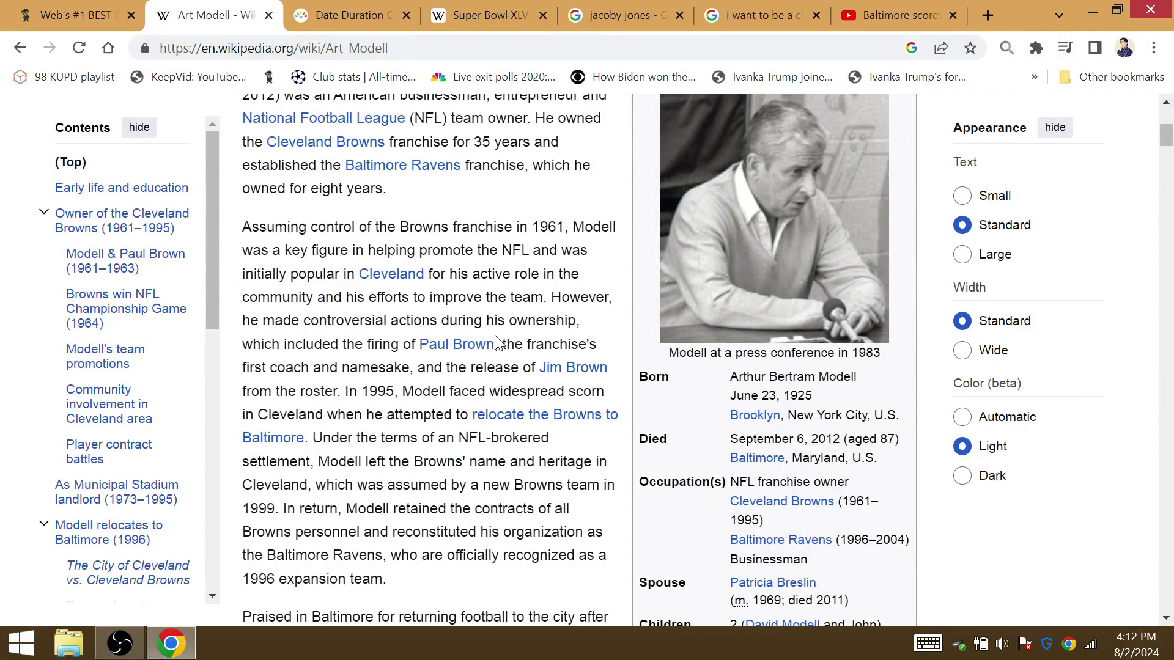
Highlight Jacoby Jones's July 14, 2024 death date, age and place in the About panel.
left_click(496, 14)
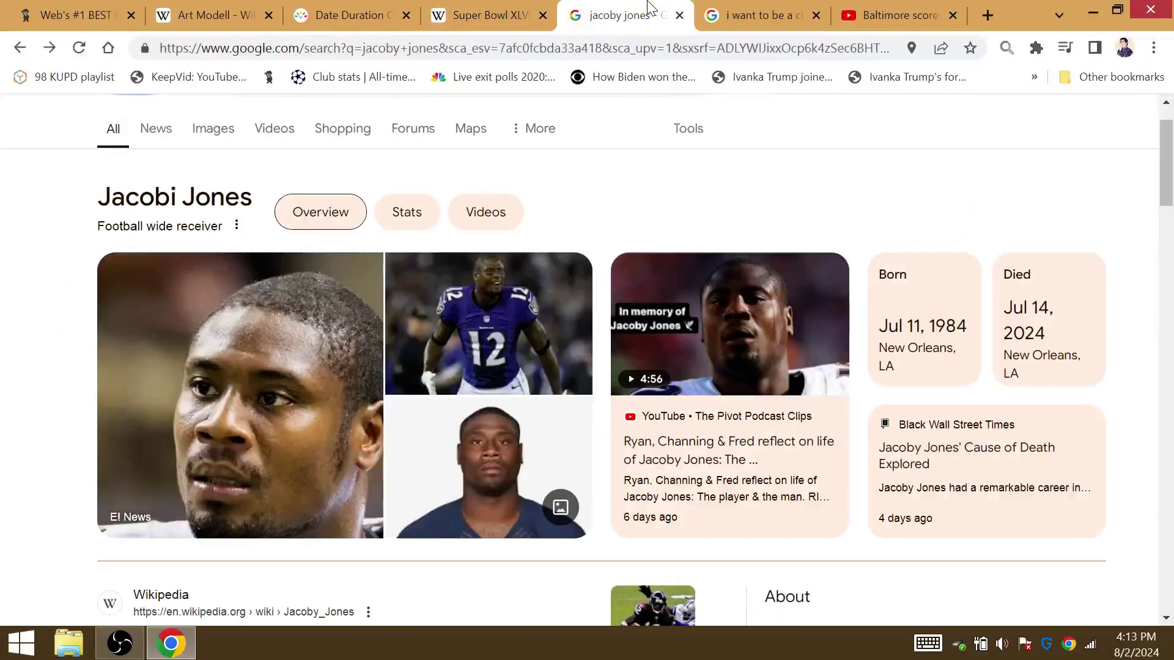
scroll(621, 249, "down", 4)
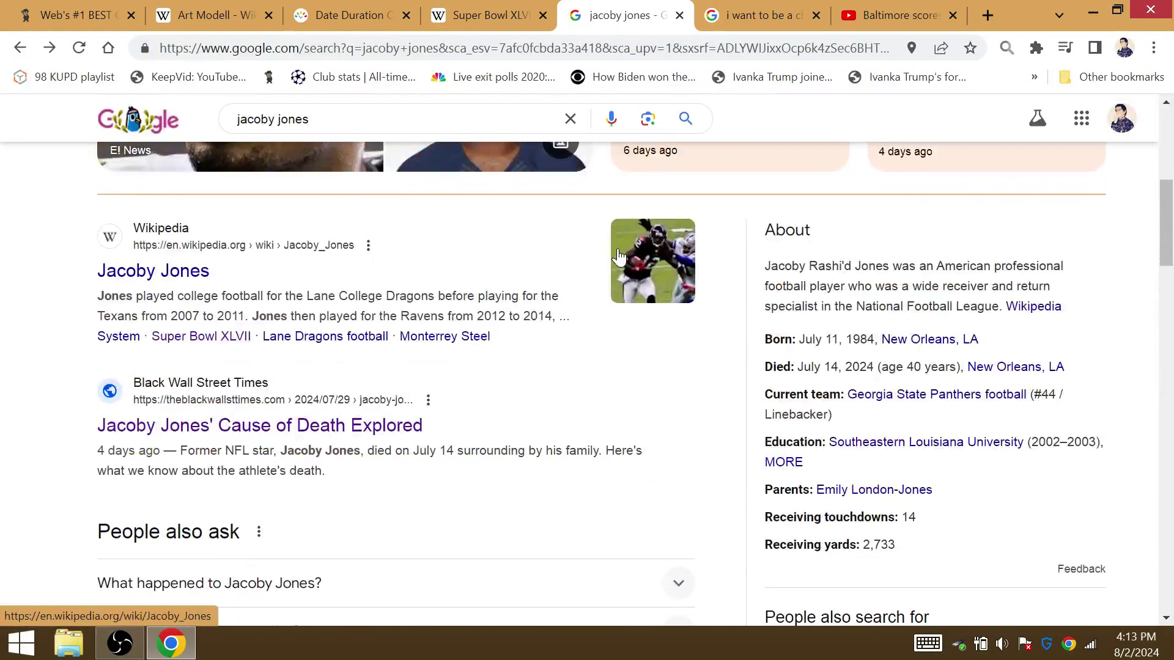
left_click_drag(820, 369, 848, 371)
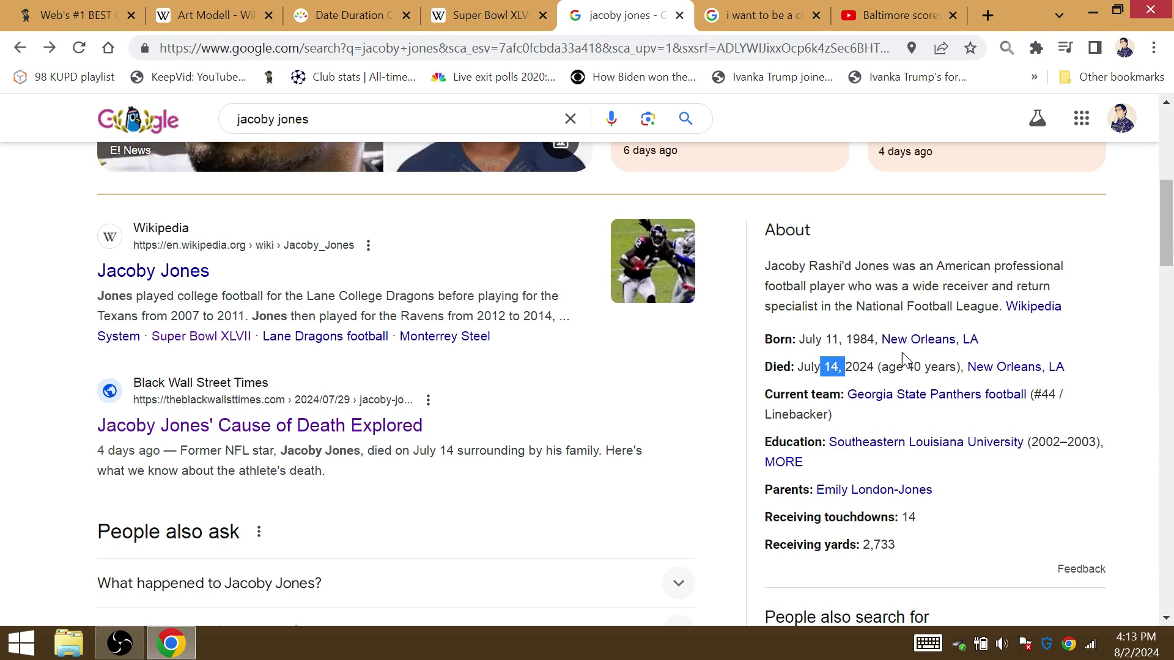
left_click_drag(875, 394, 800, 370)
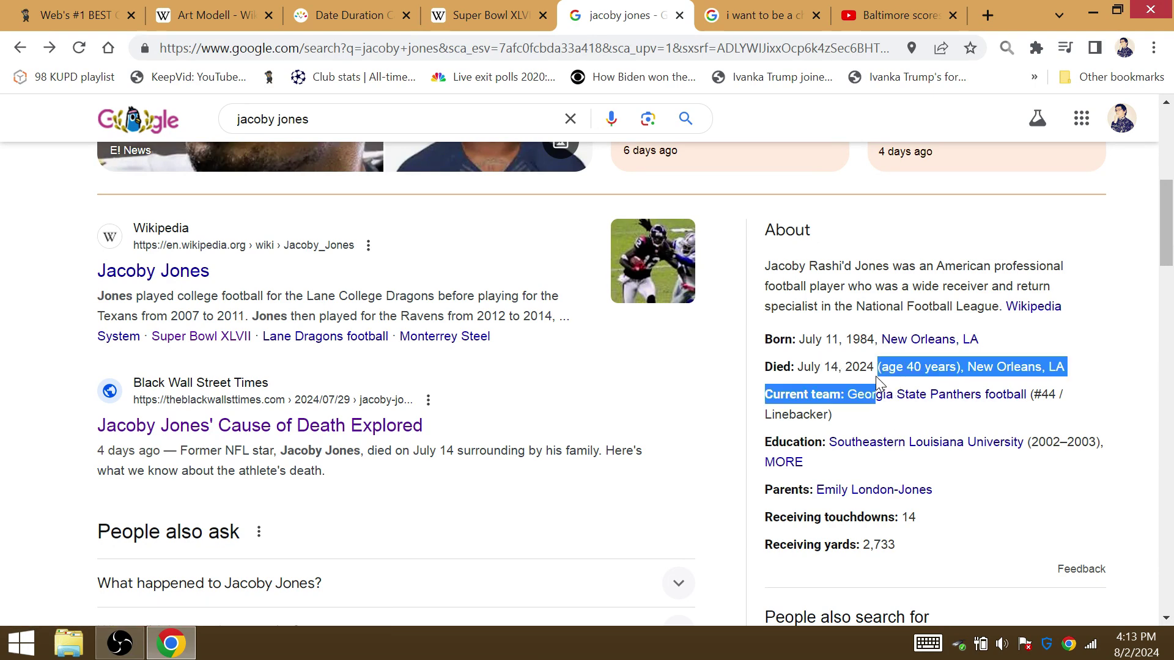
left_click(729, 392)
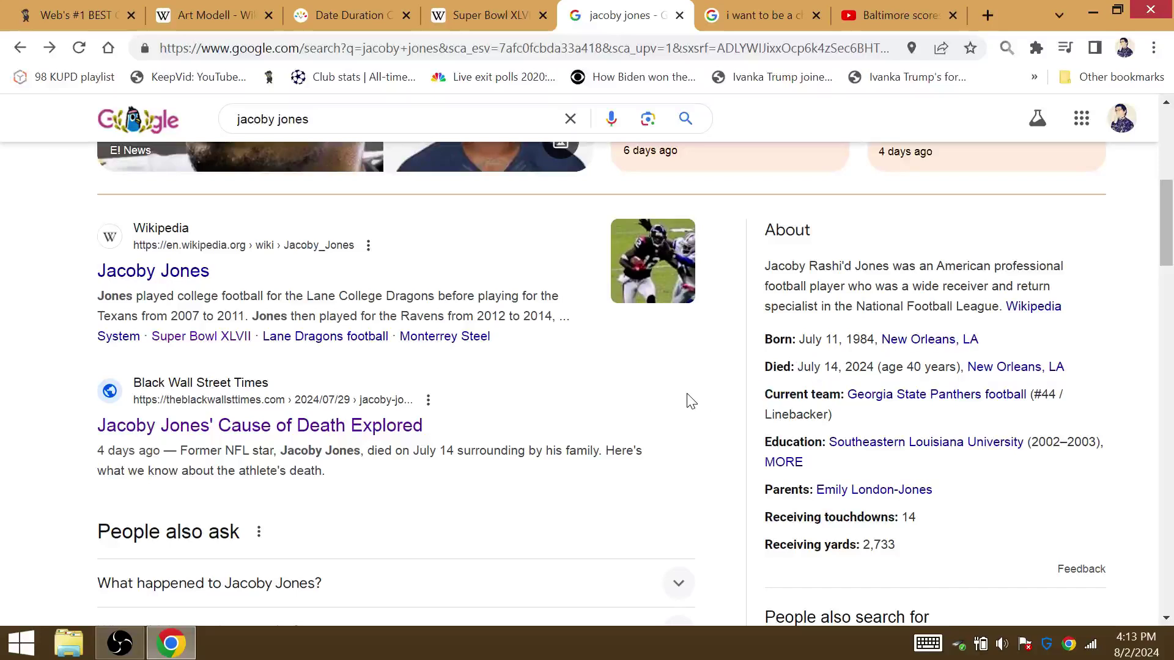
mouse_move(798, 367)
left_mouse_down()
mouse_move(892, 368)
mouse_move(880, 371)
left_mouse_up()
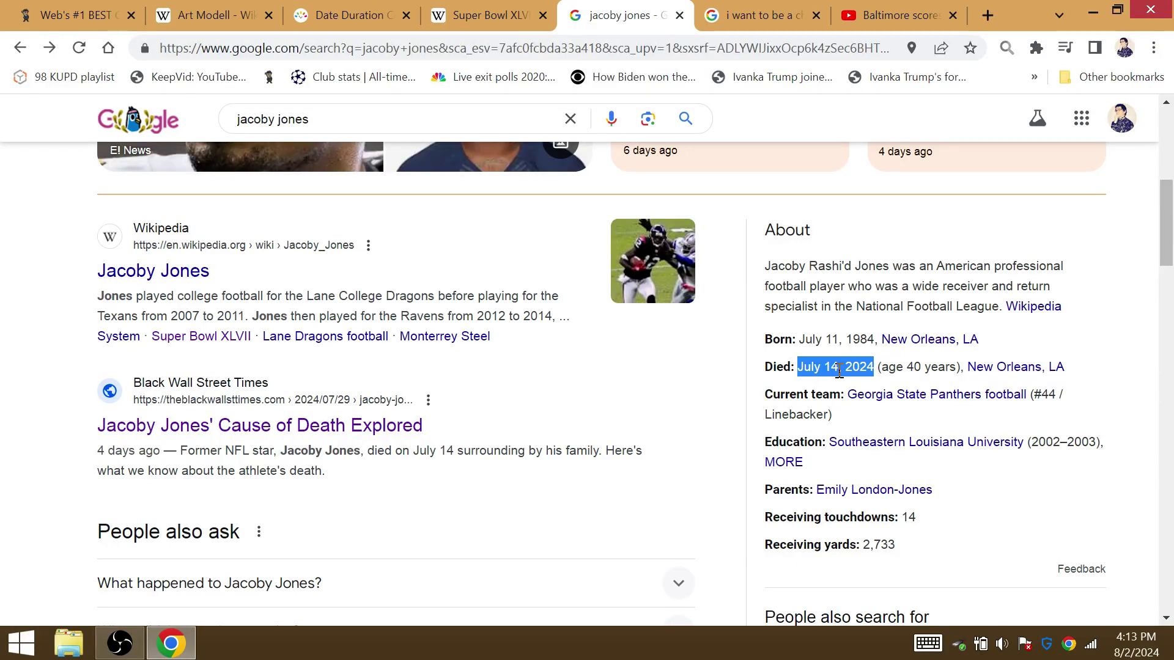
left_click(737, 374)
left_click_drag(764, 368, 873, 373)
left_click(681, 374)
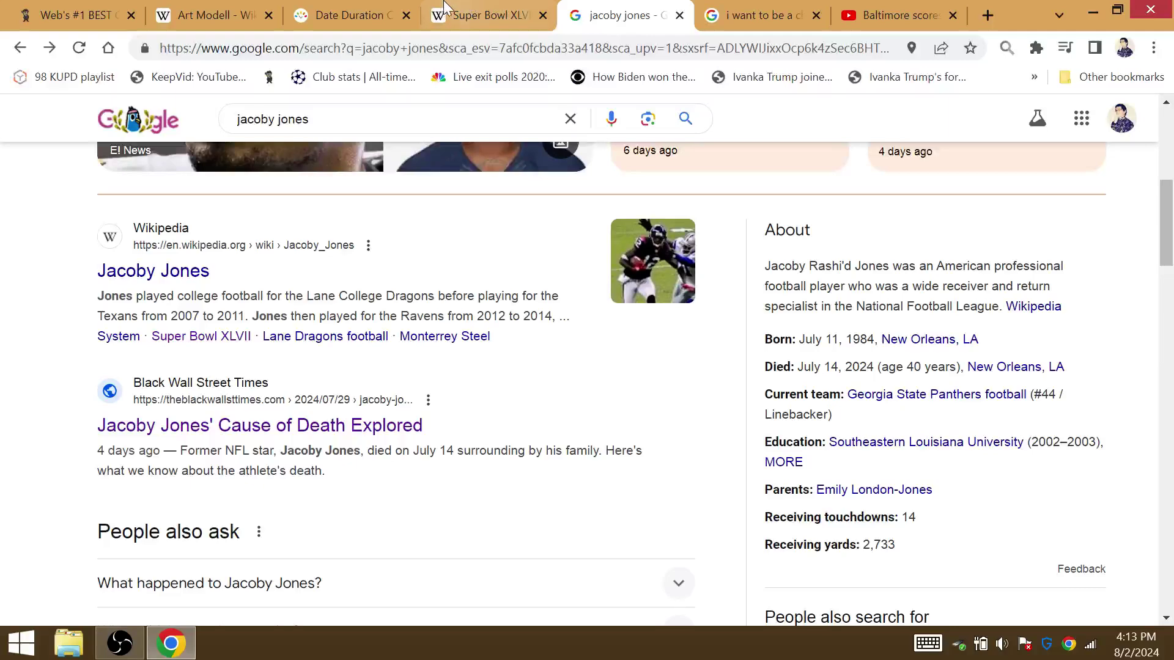
Highlight the shared 18 Reduction and 27 Reverse Reduction values for vegas and jones, plus vegas's 81.
left_click(110, 15)
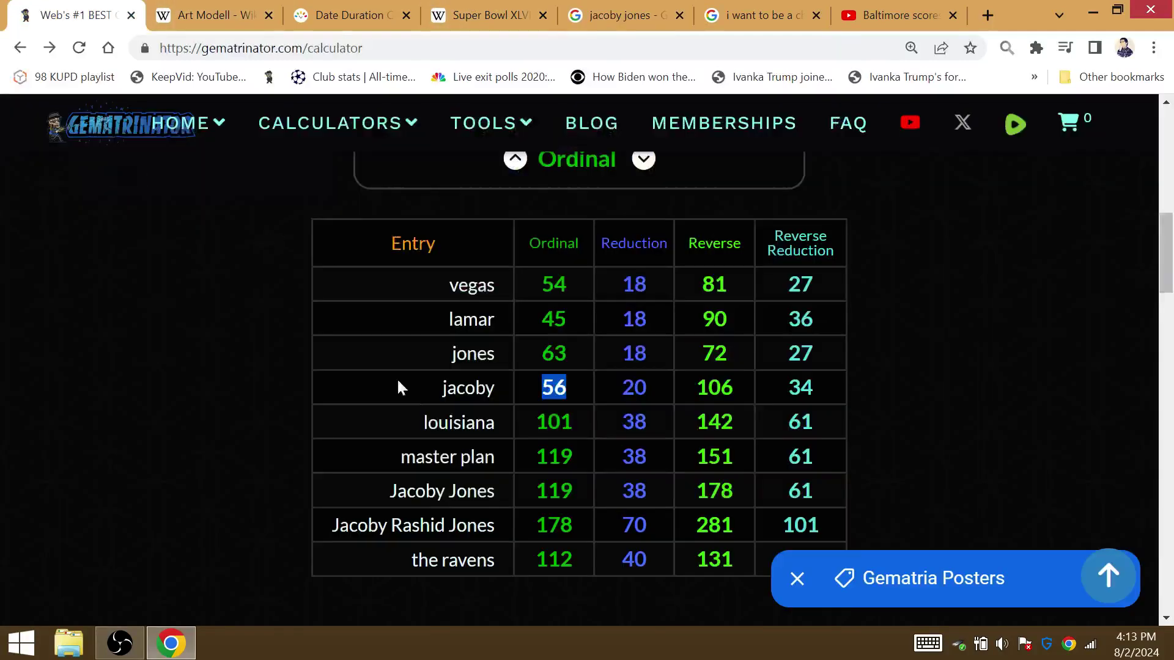
left_click(673, 366)
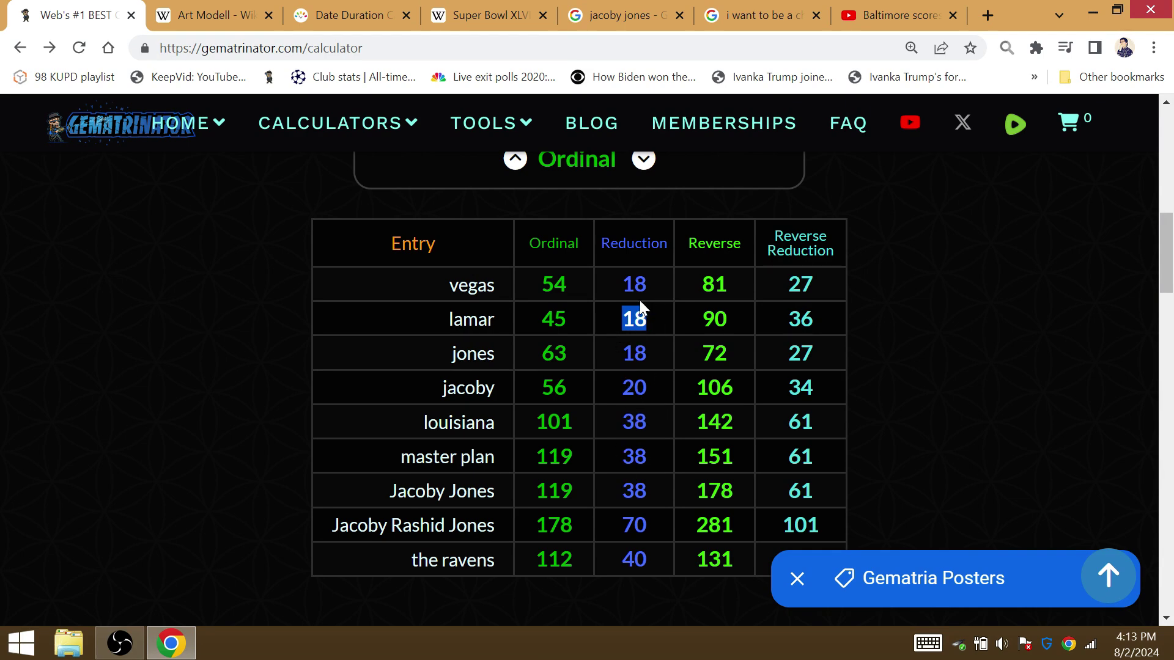
left_click_drag(658, 279, 592, 279)
left_click(815, 349)
left_click_drag(819, 289, 786, 281)
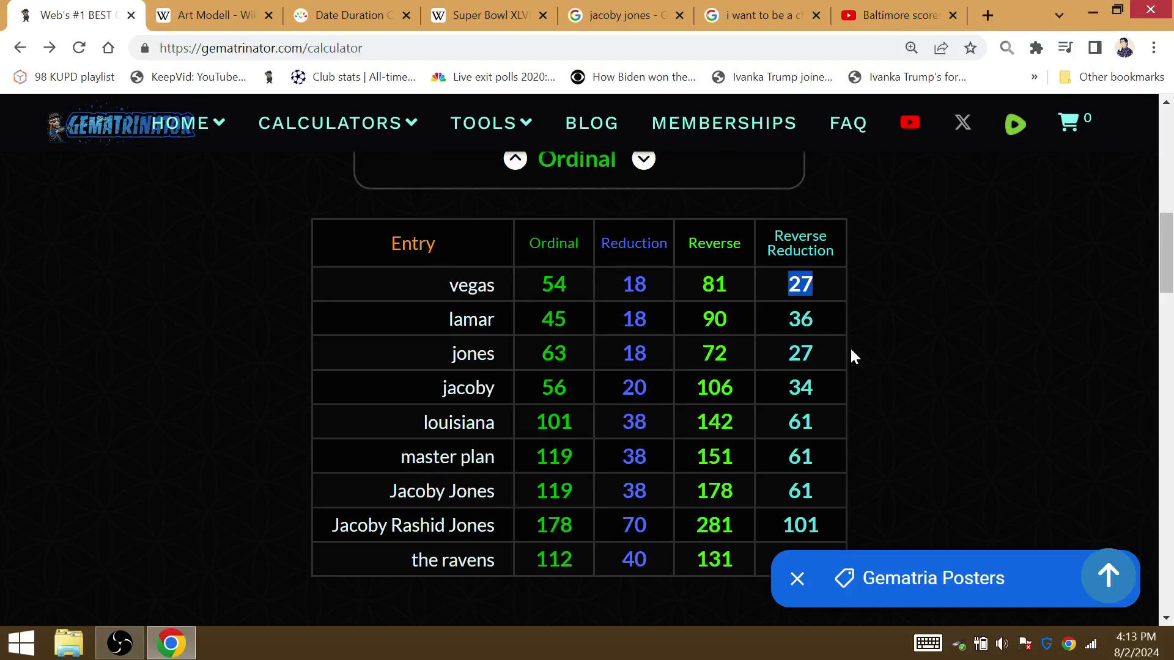
left_click_drag(853, 357, 780, 359)
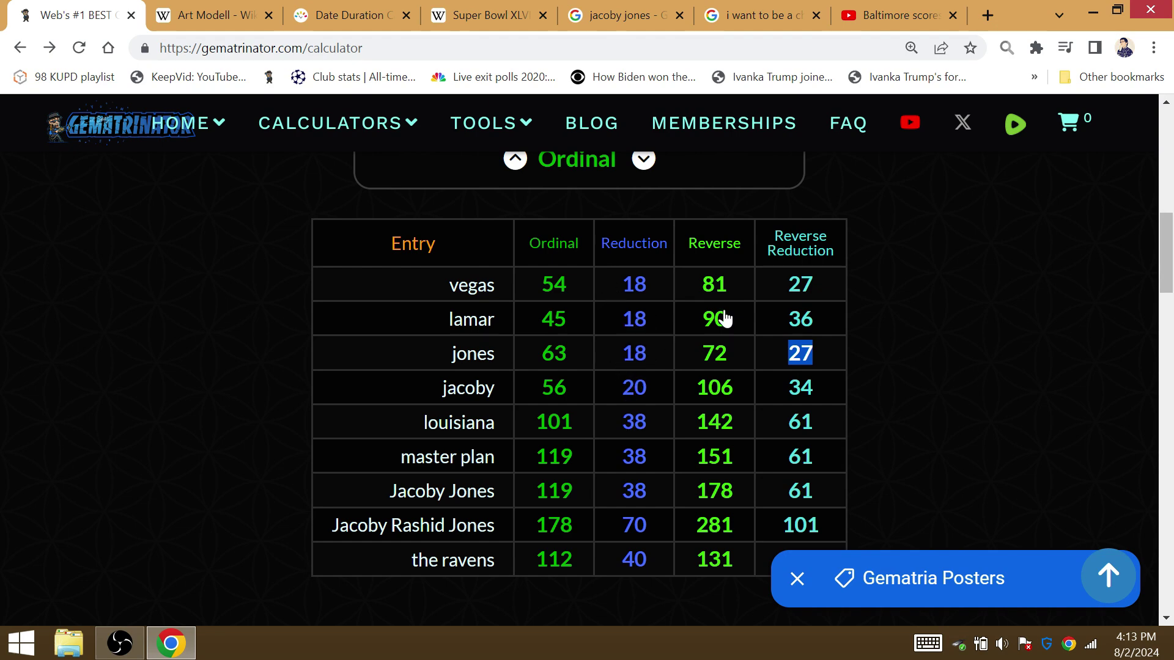
left_click_drag(730, 303, 686, 296)
scroll(553, 404, "up", 2)
scroll(545, 394, "up", 8)
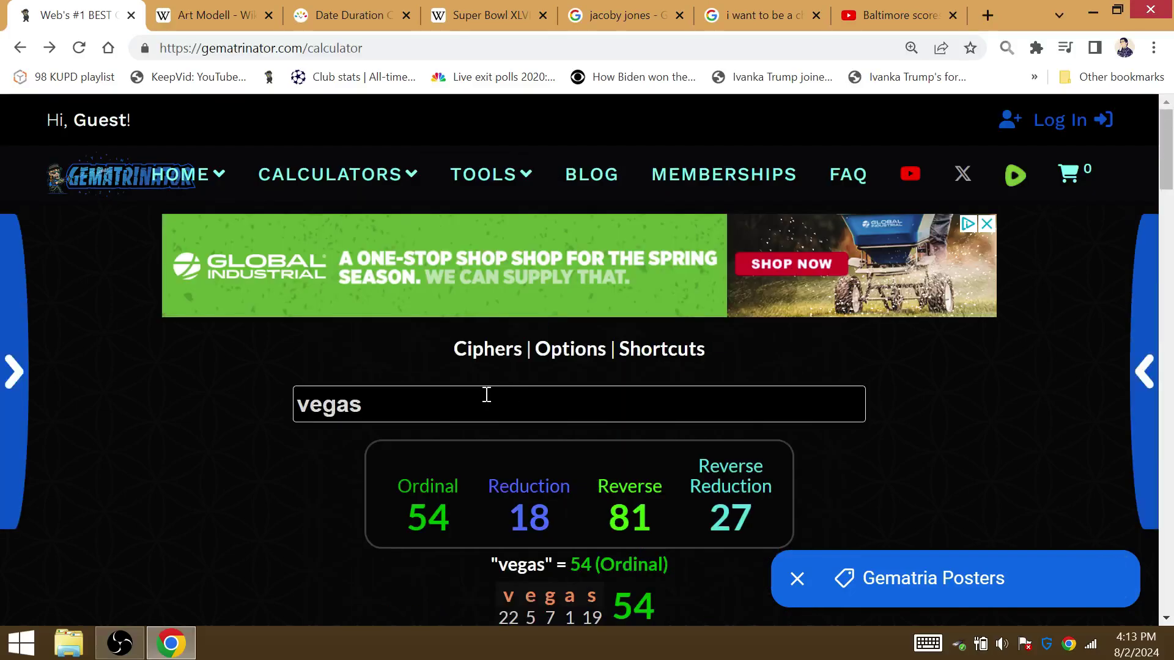
Replace vegas with 'the baltimore ravens', giving values 207, 81, 279 and 108.
left_click(488, 393)
key("ctrl+a")
type("balt")
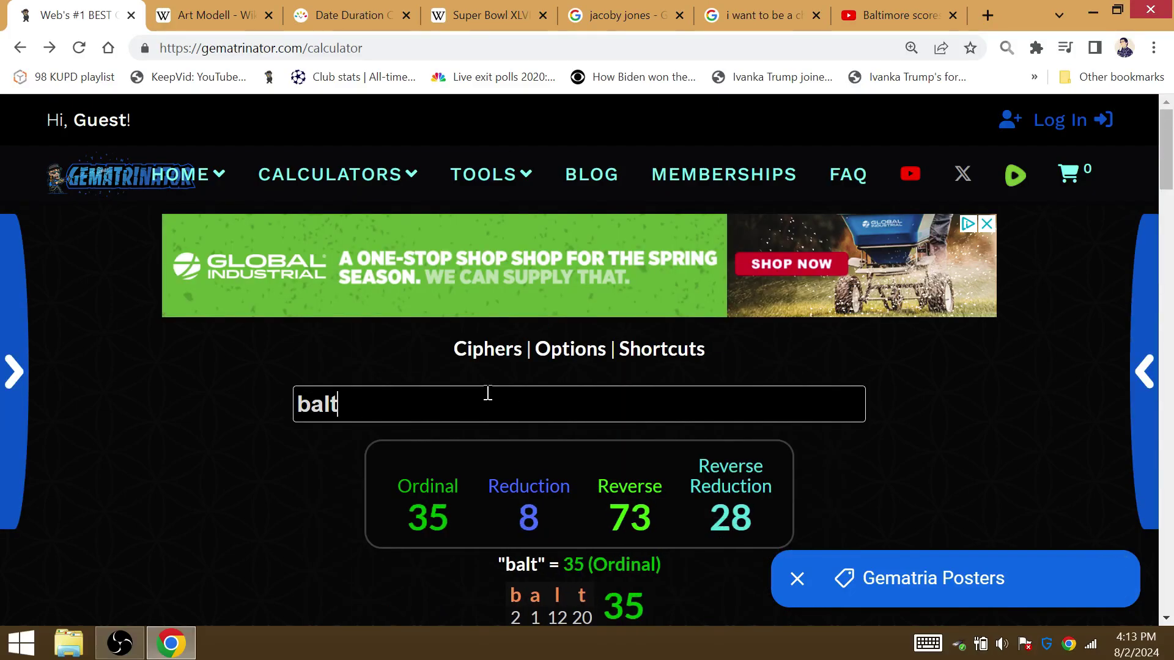
type("imore rabens")
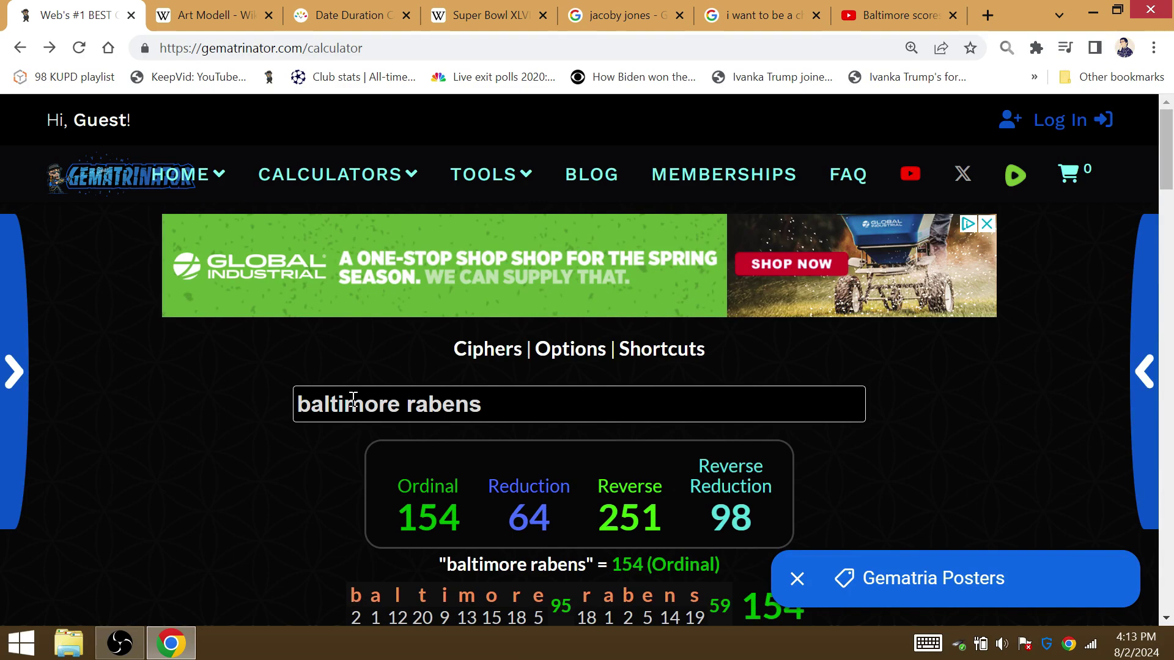
left_click(444, 408)
key("BackSpace")
type("v")
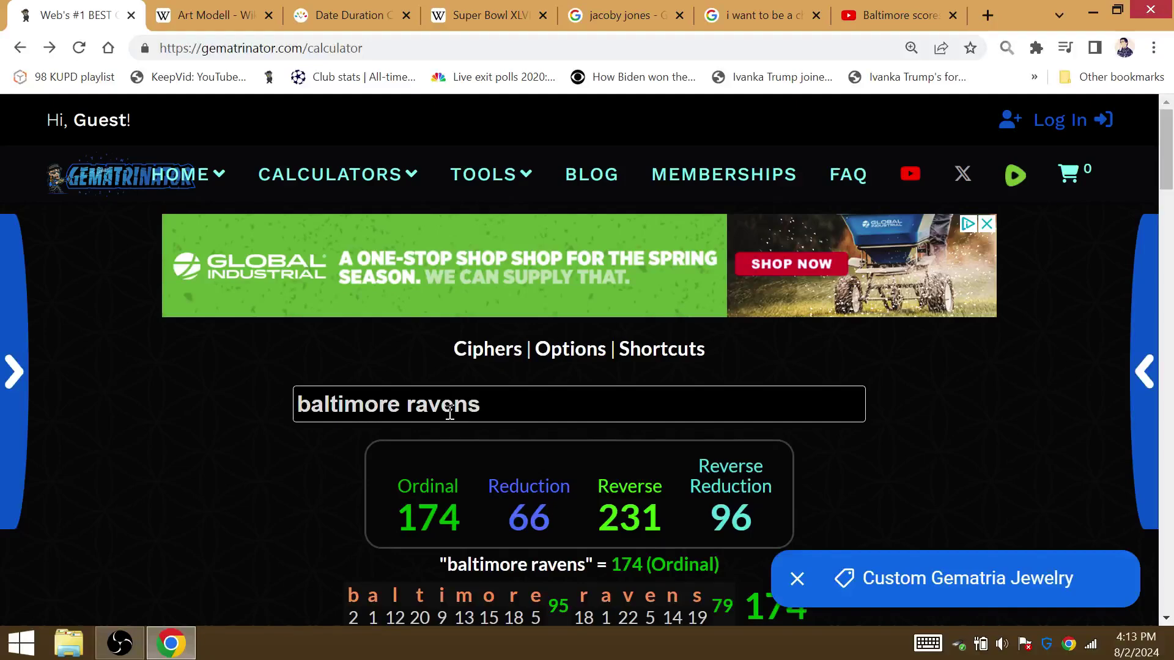
type("the")
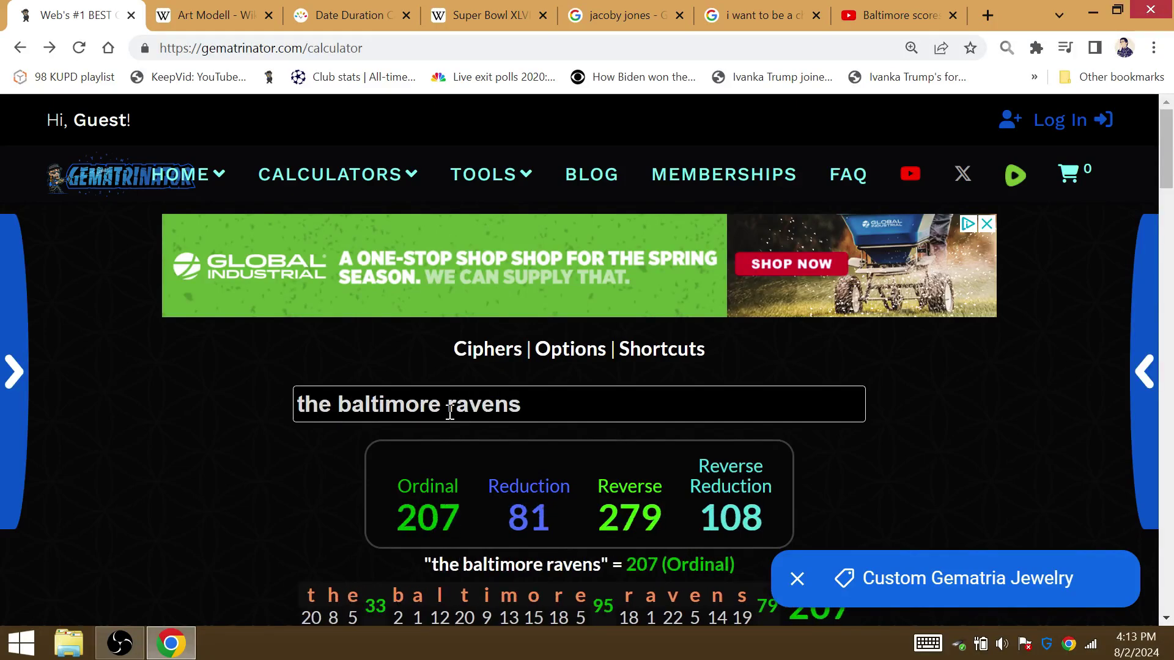
scroll(519, 386, "down", 4)
scroll(521, 390, "down", 4)
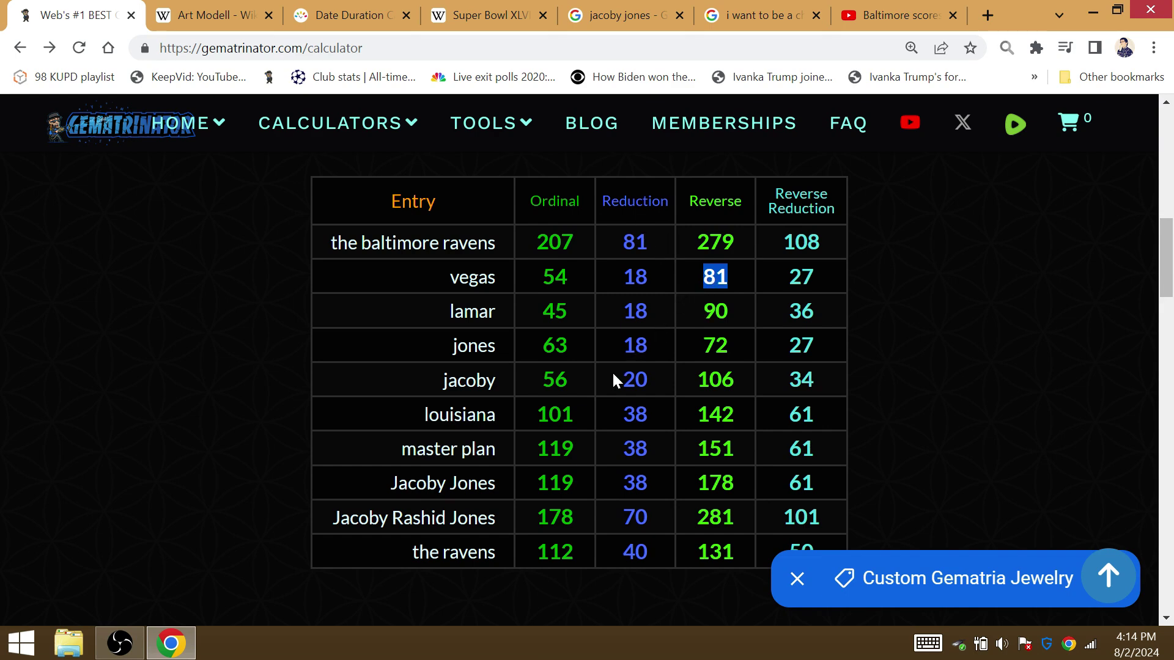
Bring up the Super Bowl XLVII scoring summary with the 108-yard kickoff return.
left_click(929, 335)
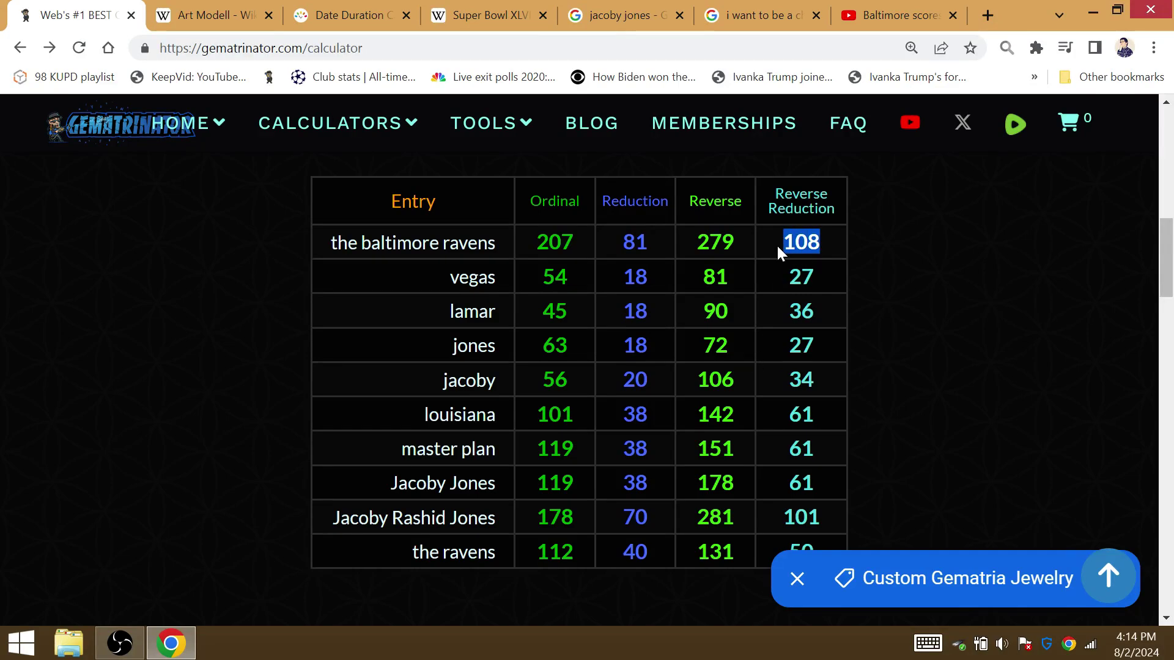
left_click(359, 15)
left_click(486, 15)
scroll(492, 222, "down", 4)
scroll(493, 225, "down", 4)
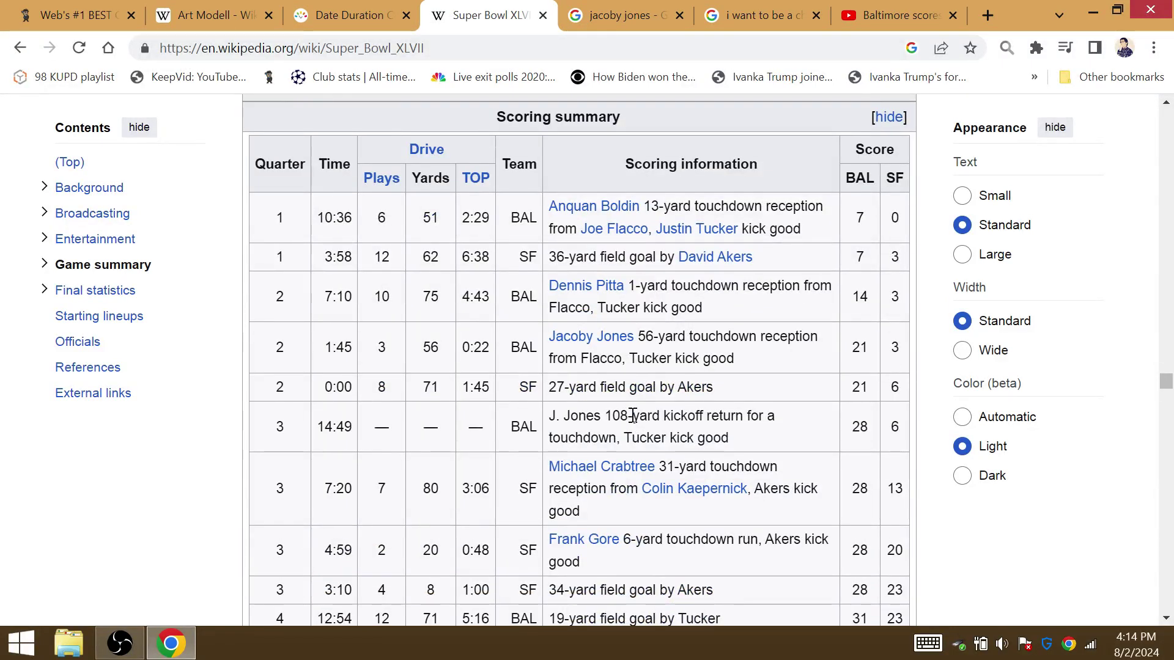
left_click_drag(631, 415, 606, 416)
left_click_drag(841, 428, 898, 431)
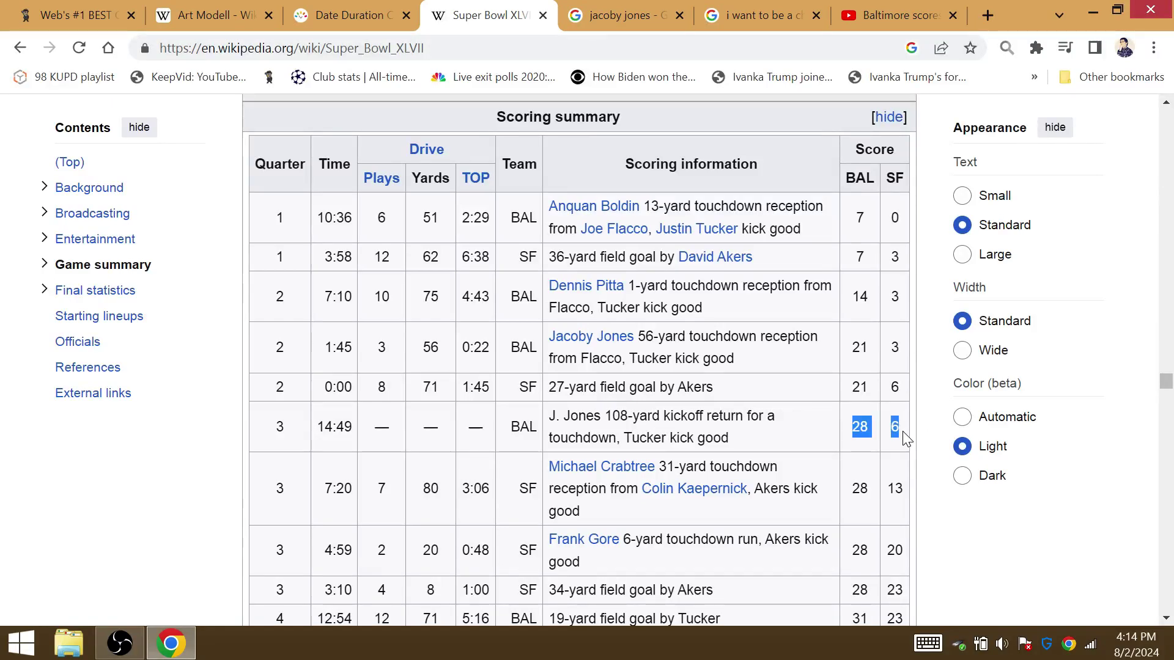
Enter 'flacco joe' (70, 34, 173, 47), then clear the box for '4 9ers'.
left_click(95, 8)
scroll(514, 328, "up", 5)
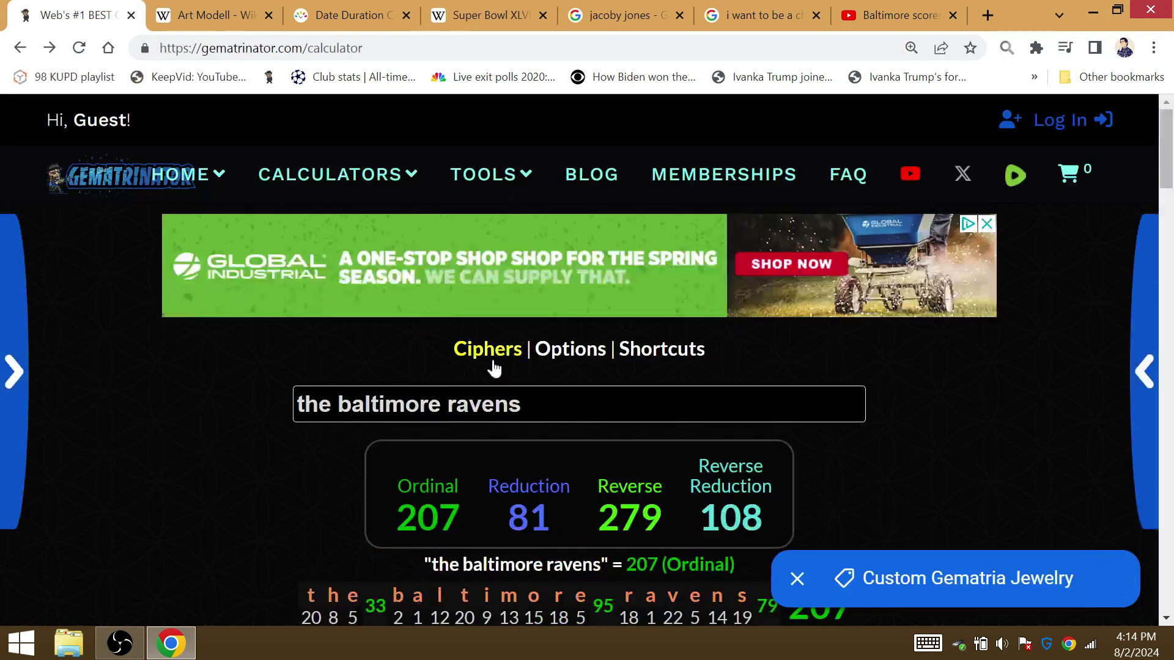
triple_click(548, 395)
type("flacco")
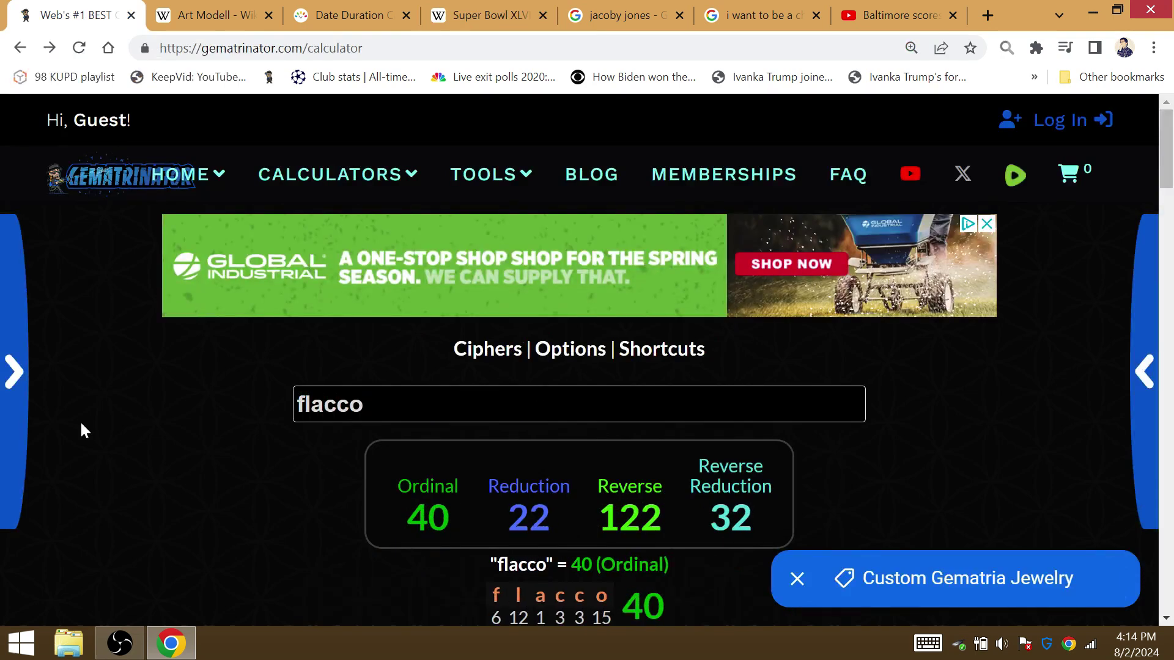
type("j e")
key("BackSpace")
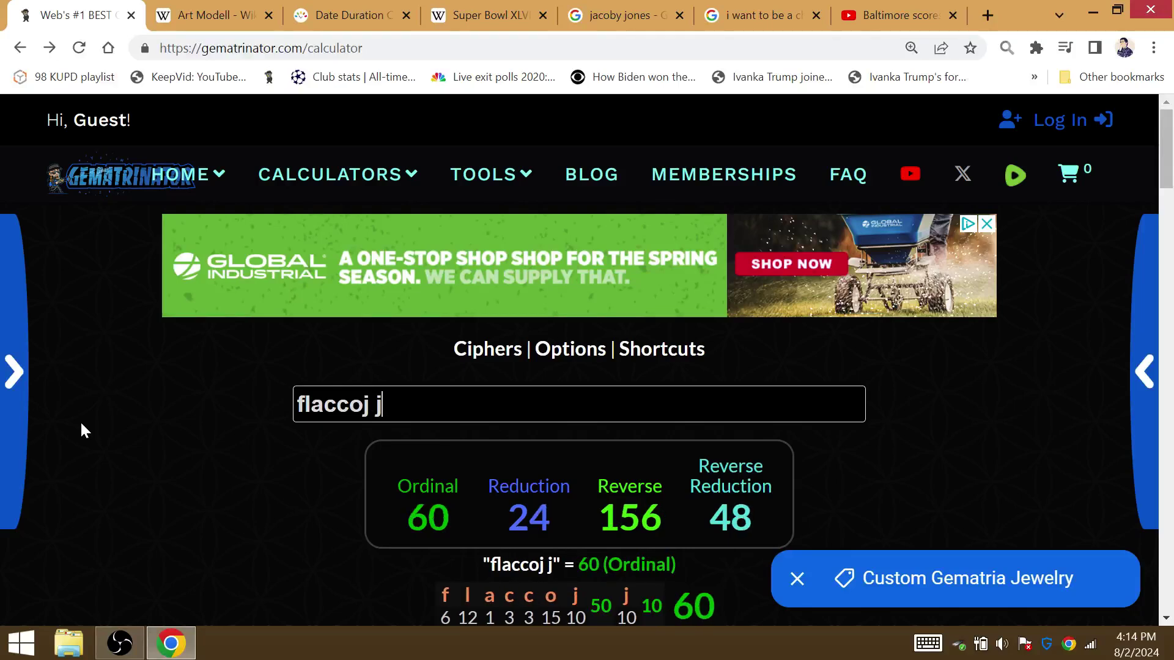
key("BackSpace")
key("BackSpace")
type("joe")
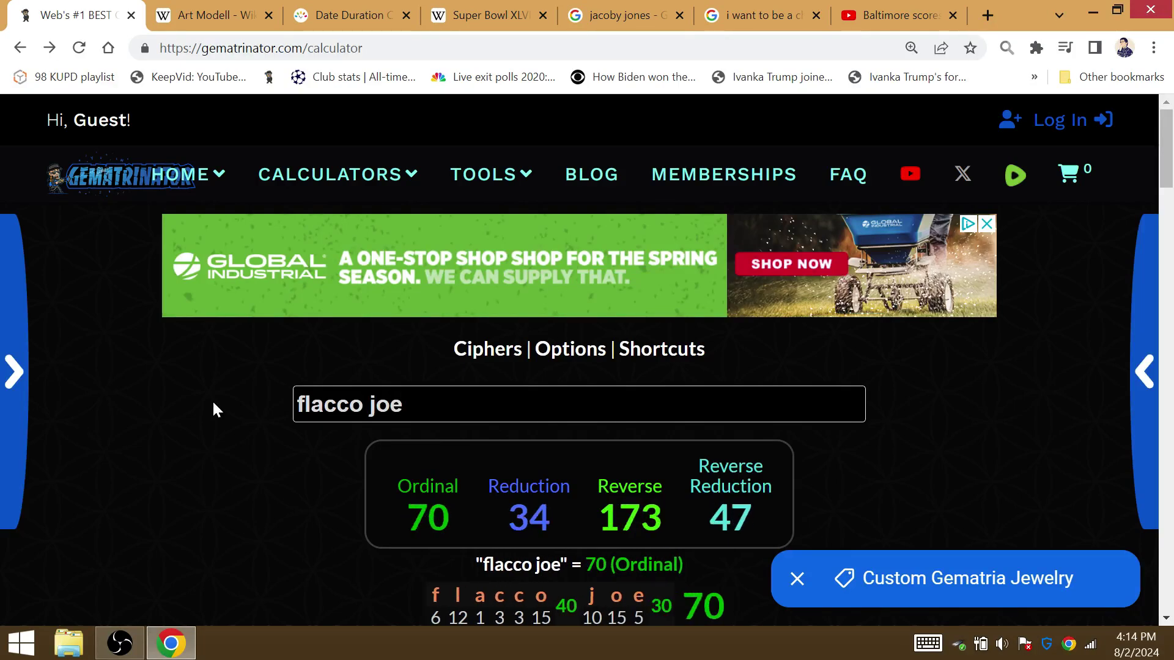
key("ctrl+a")
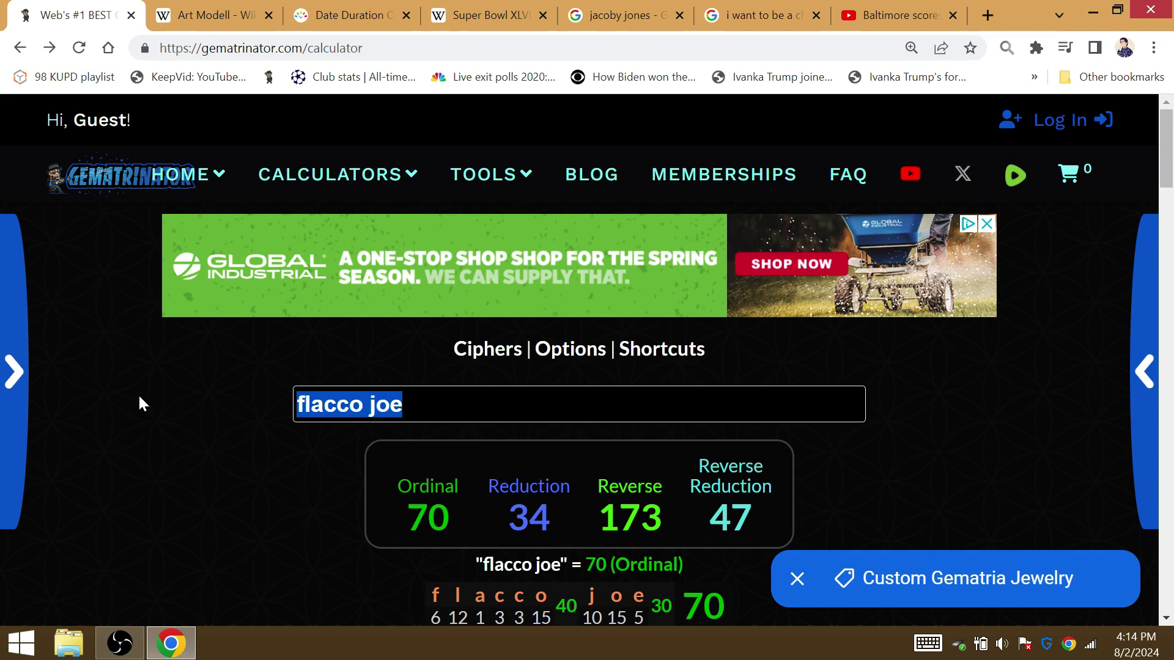
key("BackSpace")
type("4 9er")
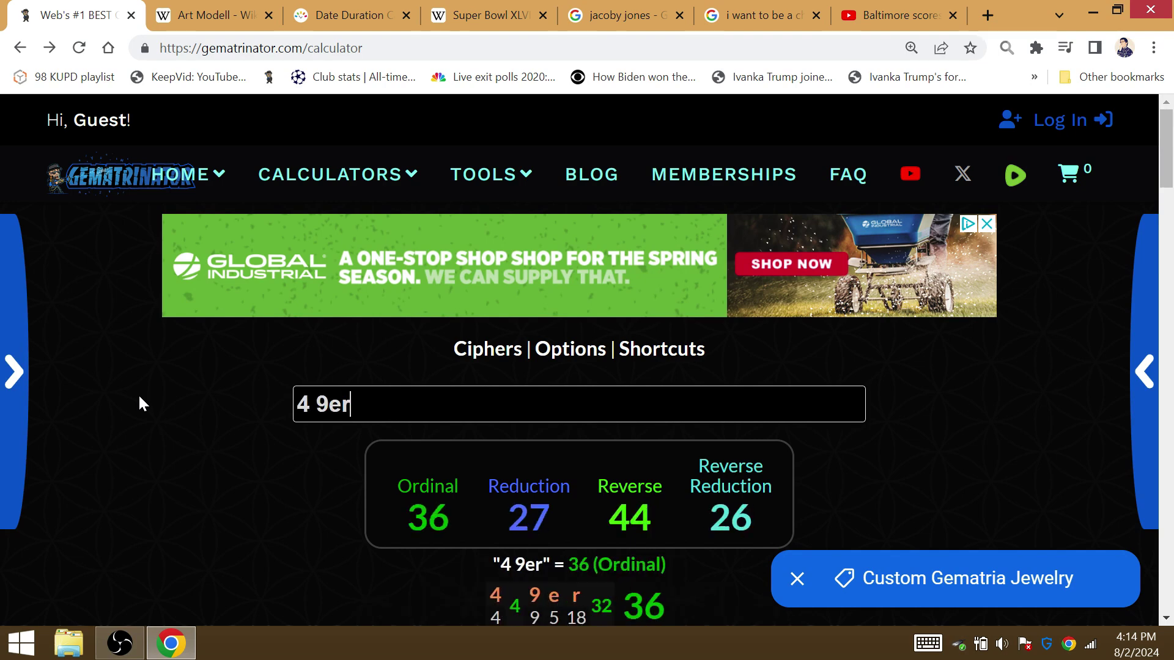
type("s")
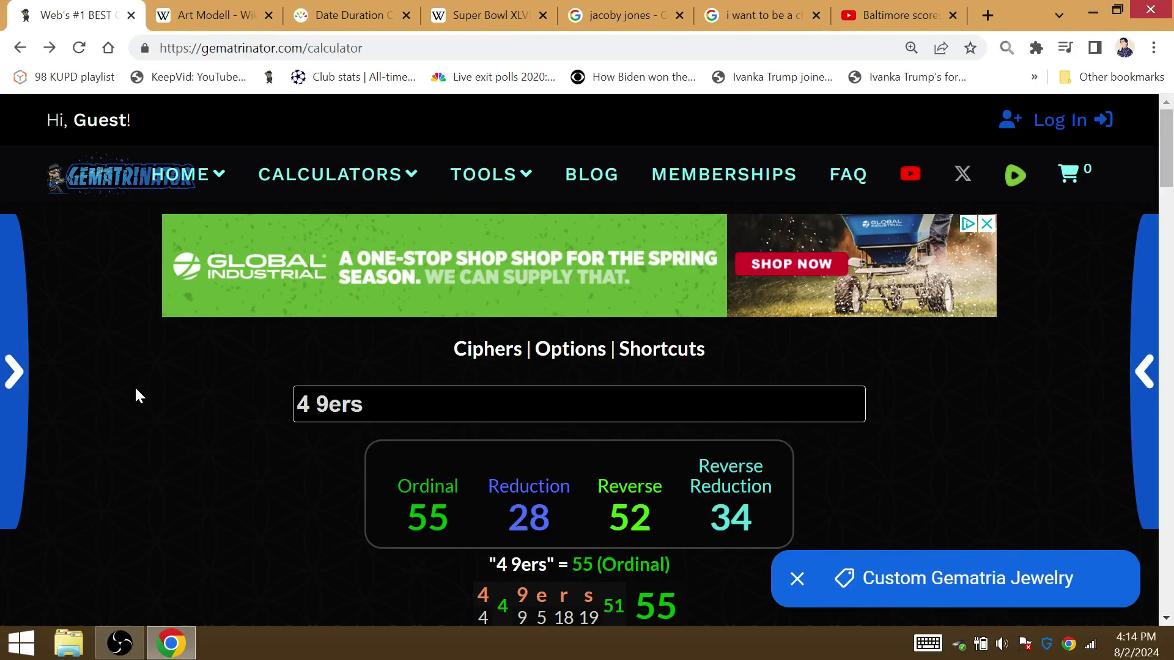
scroll(134, 395, "down", 1)
scroll(134, 396, "down", 5)
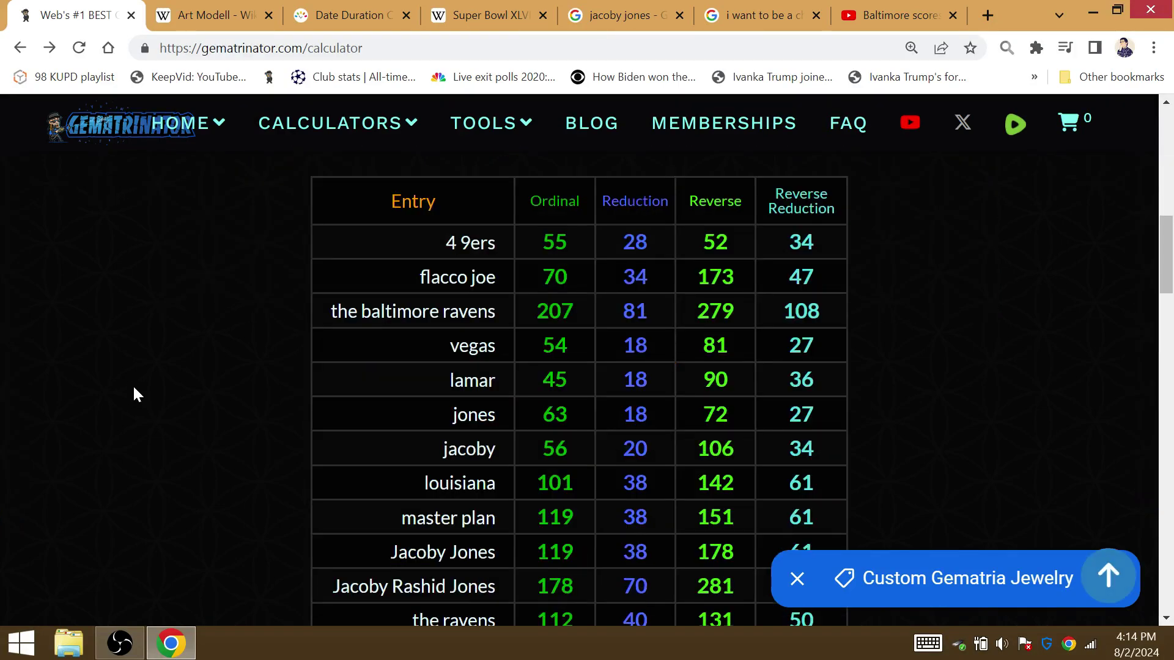
Calculate the duration from July 14, 2024 to September 5, 2024 (53 days).
left_click(624, 15)
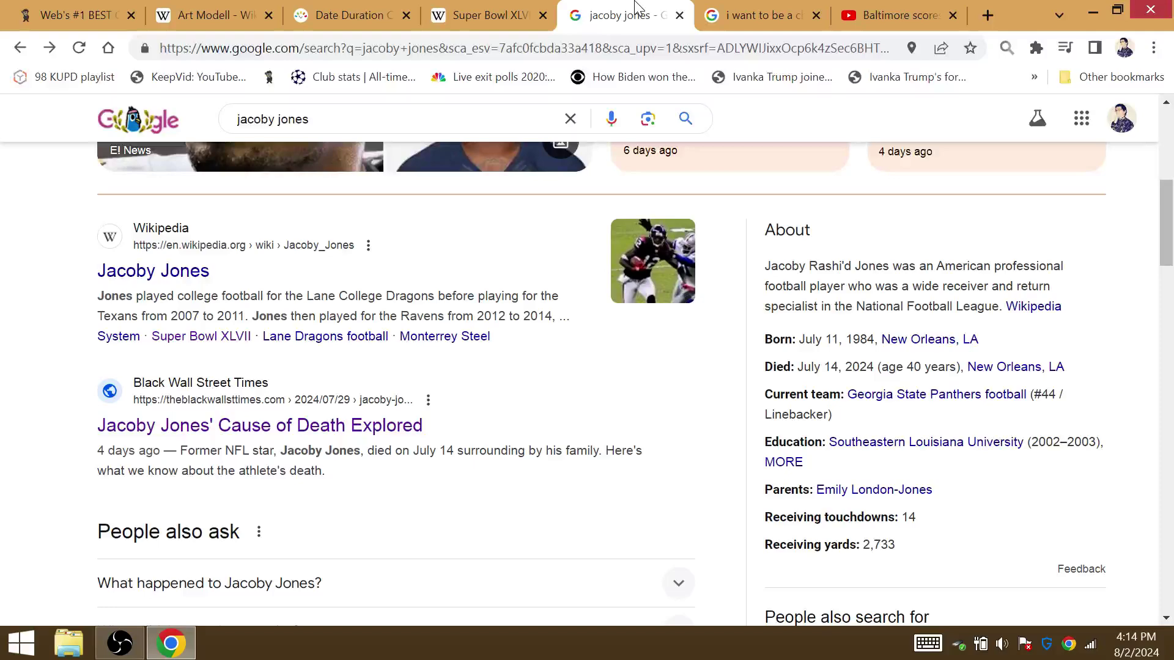
left_click(341, 7)
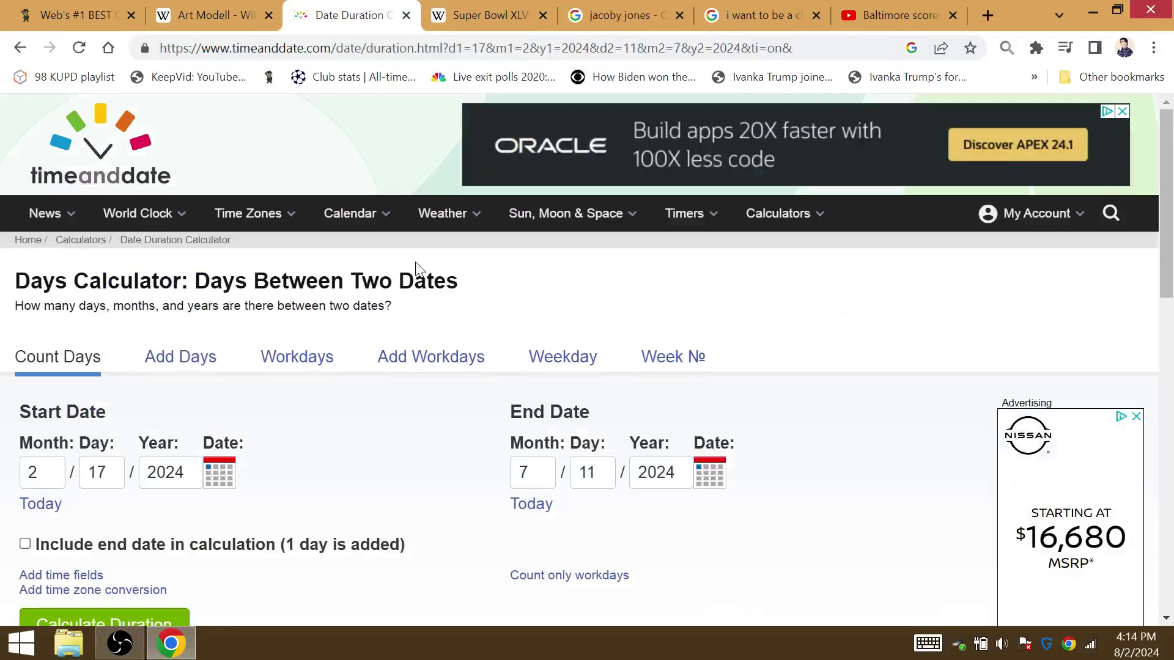
left_click(46, 458)
type("7")
left_click(112, 479)
type("14")
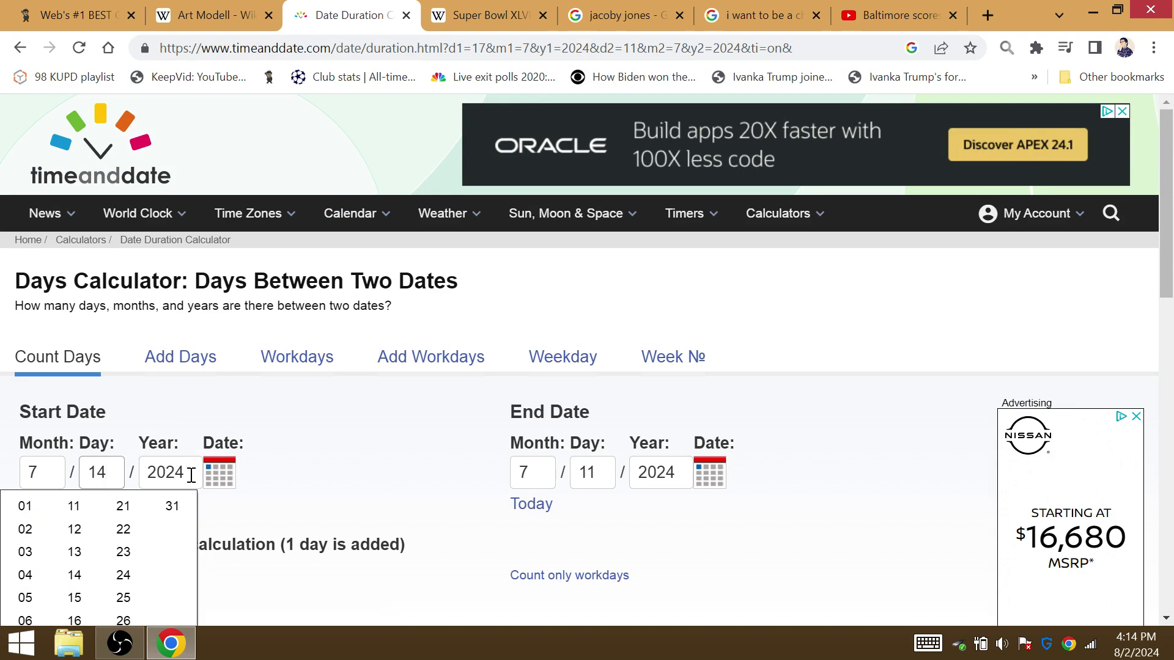
left_click(190, 474)
key("BackSpace")
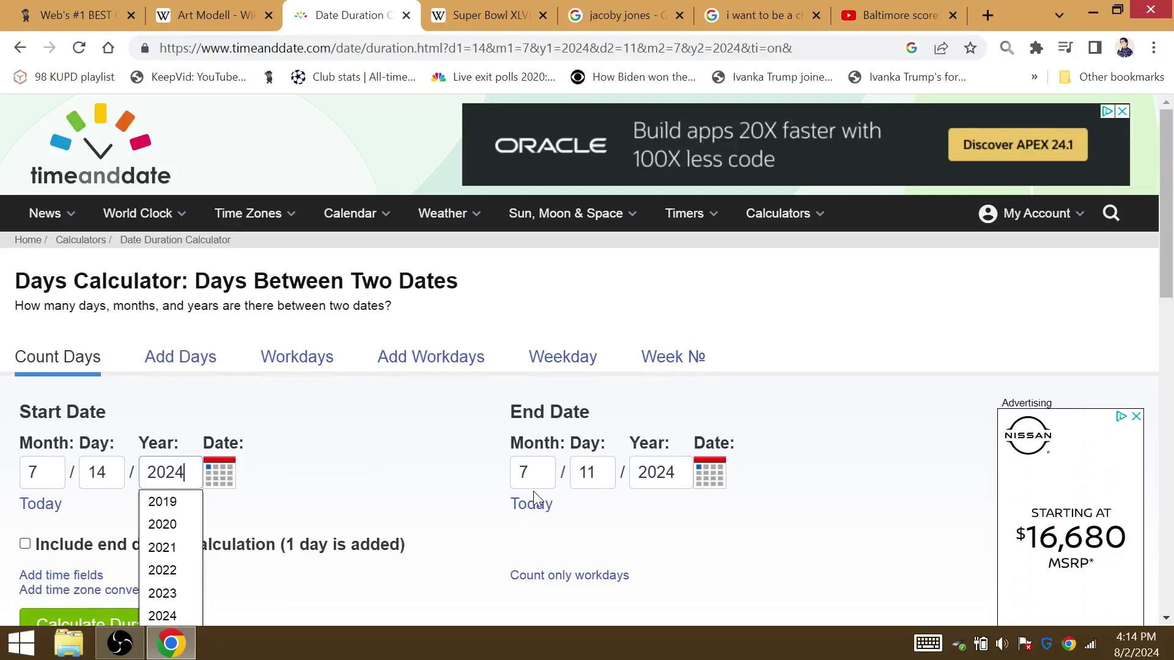
double_click(540, 476)
type("9")
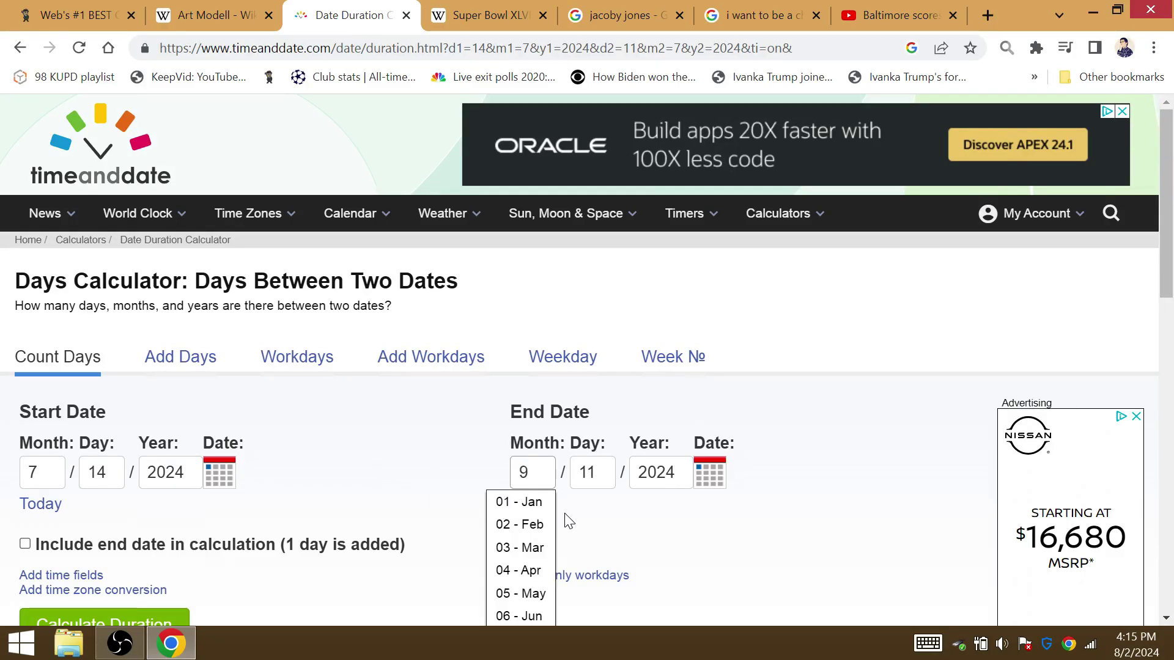
double_click(598, 470)
type("5")
key("Return")
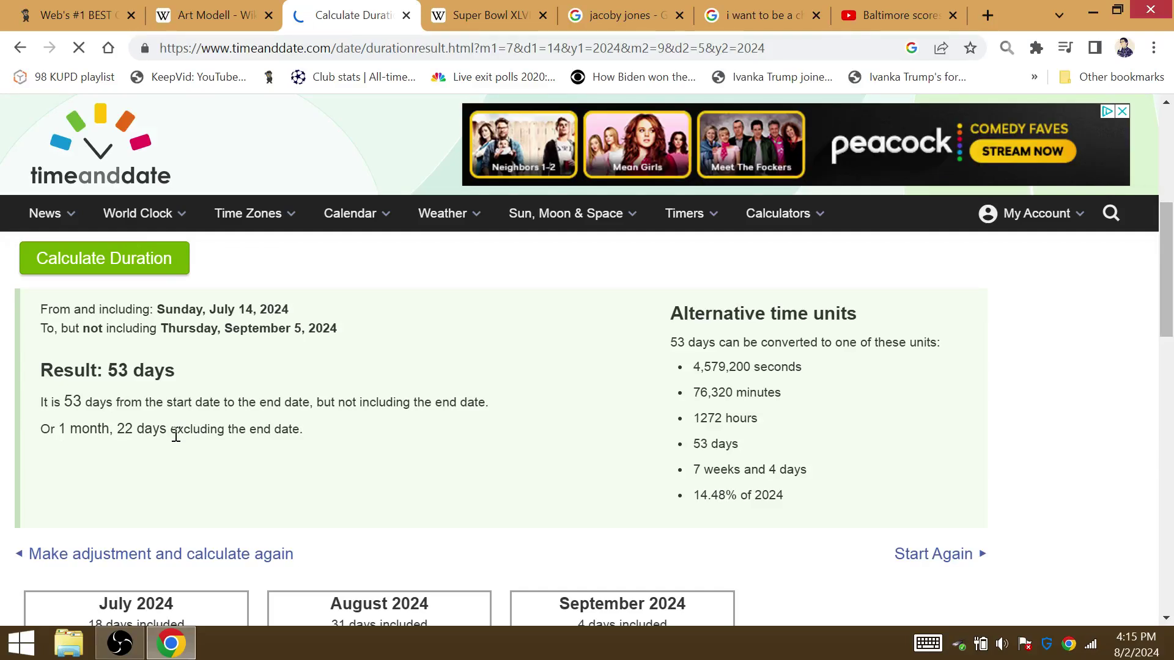
Enter 'kansas city' in Gematrinator (122/32/148/67) and highlight the 1 month, 22 days result.
key("ctrl+1")
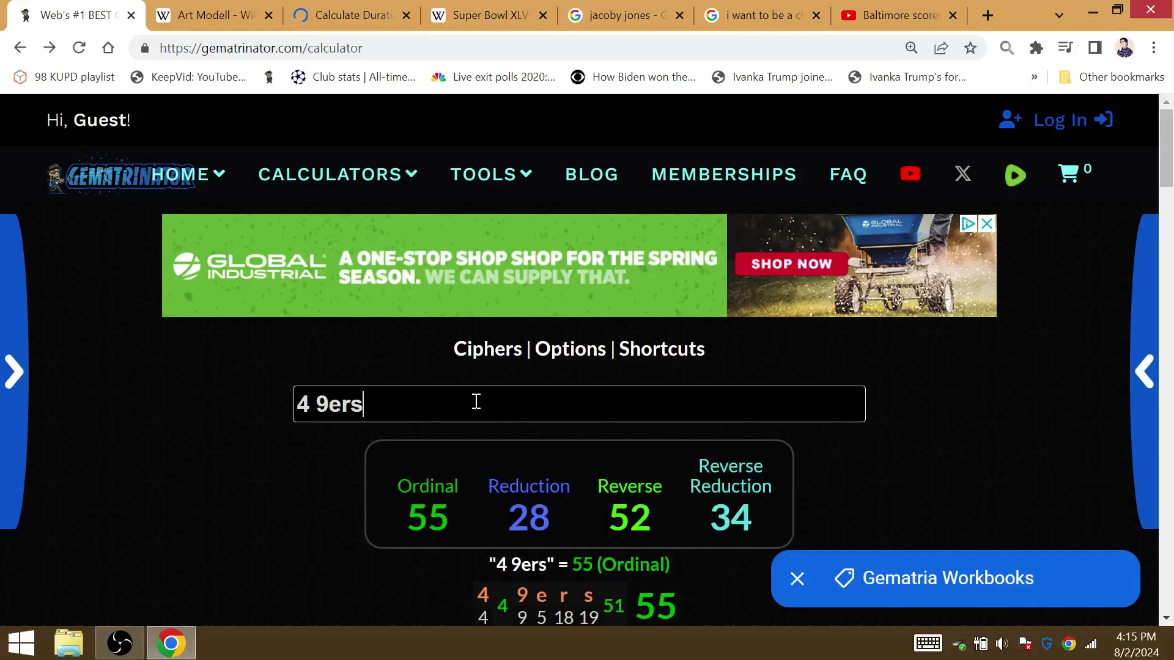
triple_click(347, 418)
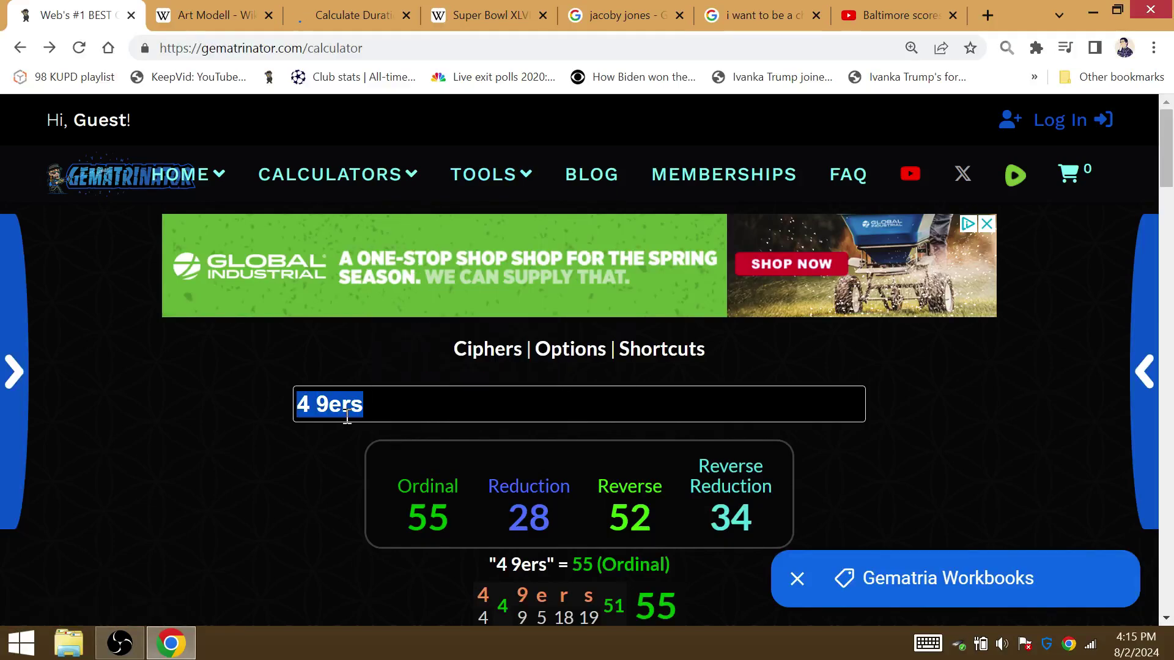
left_click(624, 15)
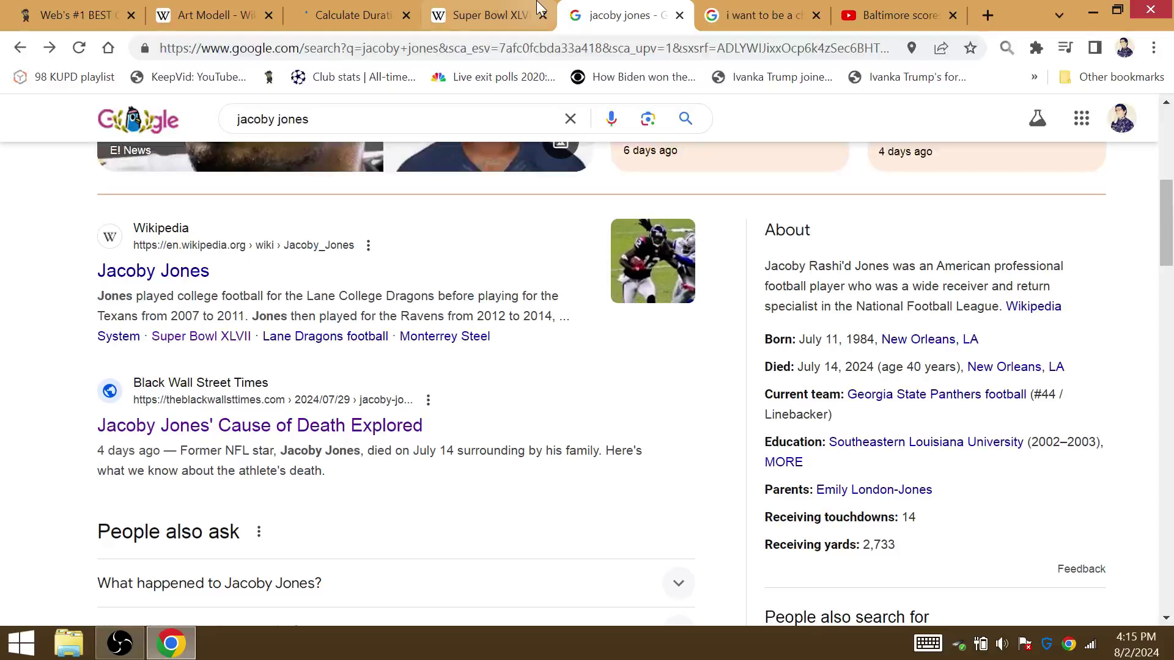
left_click(340, 7)
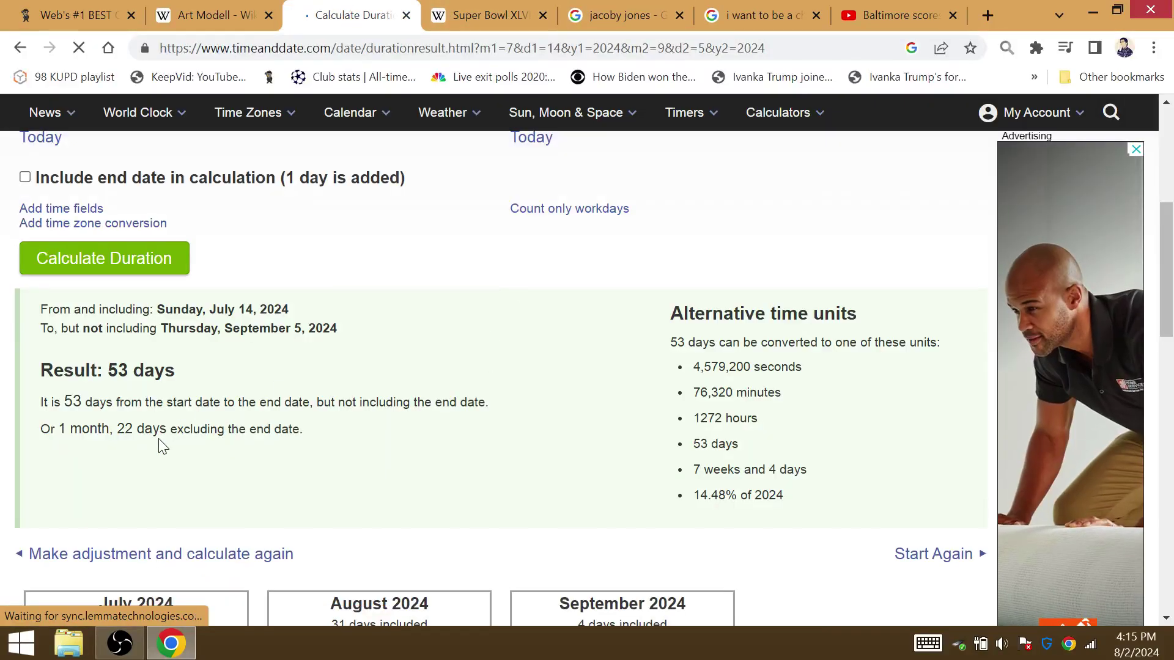
left_click_drag(161, 429, 34, 434)
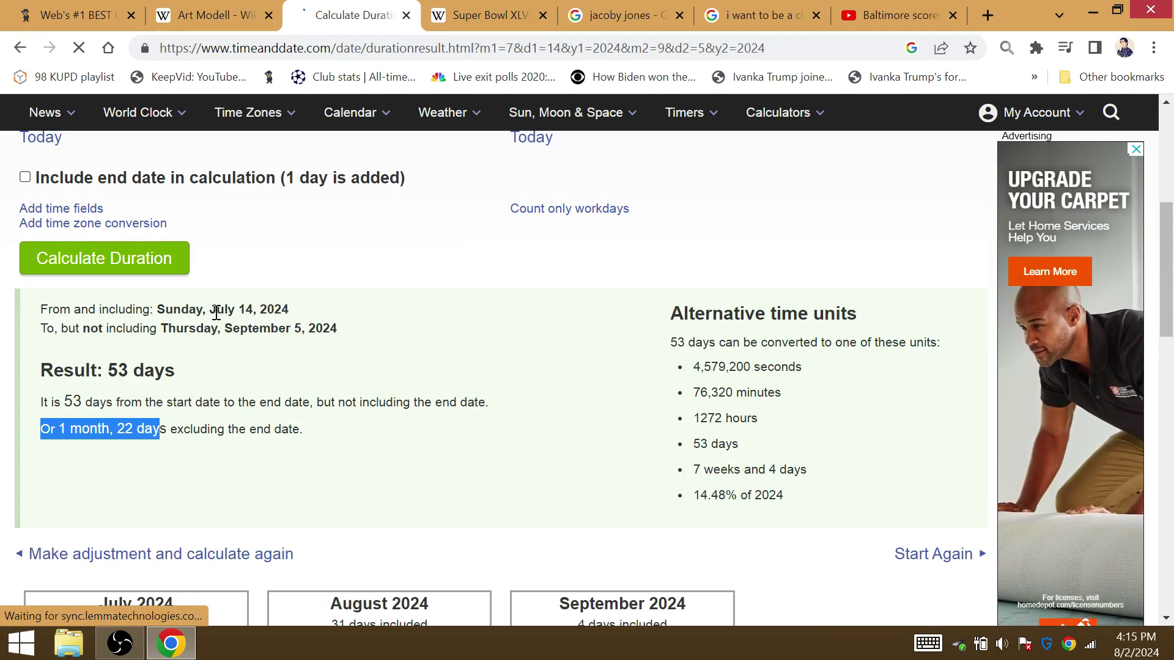
left_click(81, 14)
type("kansas city")
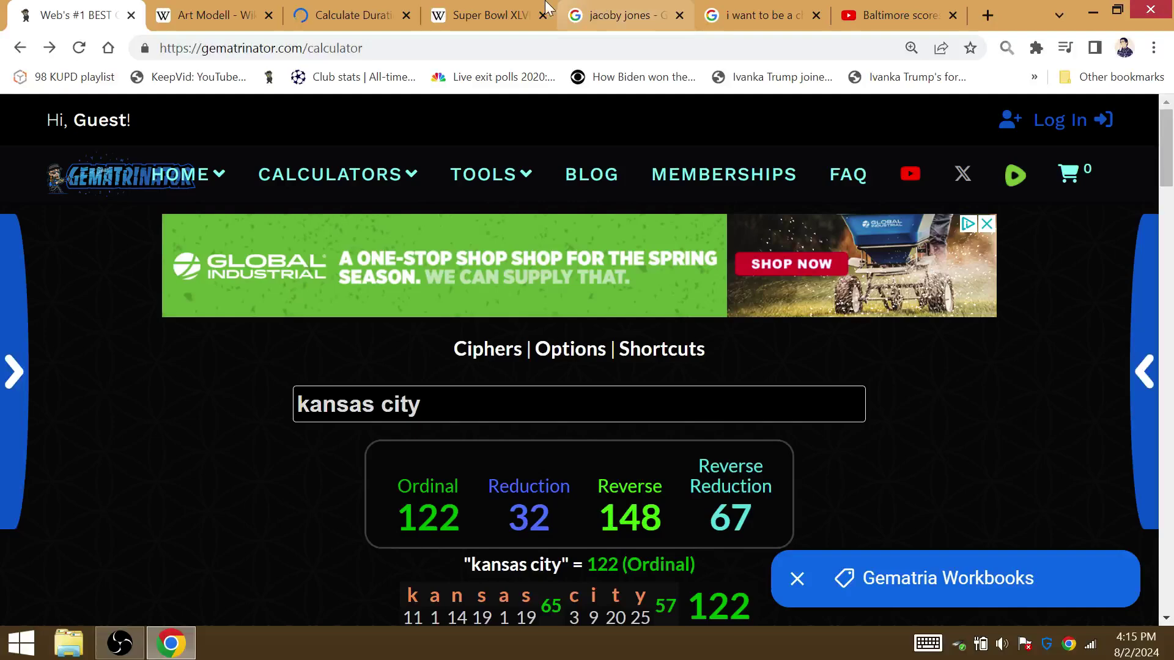
Change the end date to January 7, 2025 and highlight the 177 days result.
left_click(340, 10)
scroll(527, 383, "up", 4)
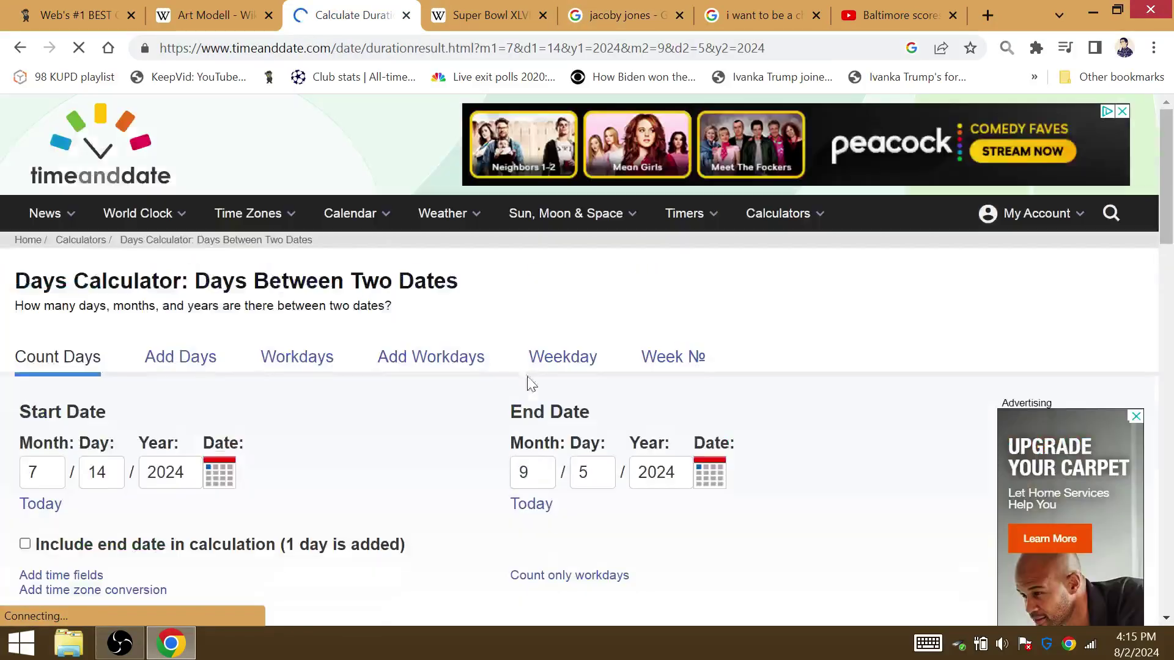
left_click(541, 474)
type("1")
left_click(587, 474)
type("7")
left_click(673, 473)
type("5")
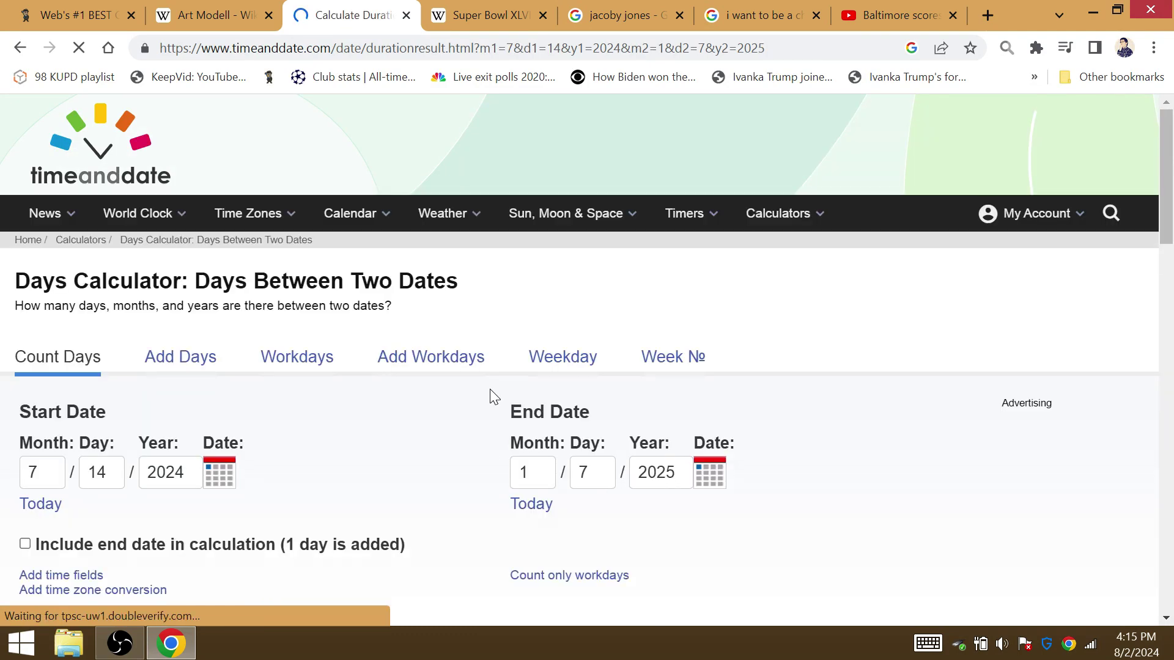
scroll(245, 329, "down", 5)
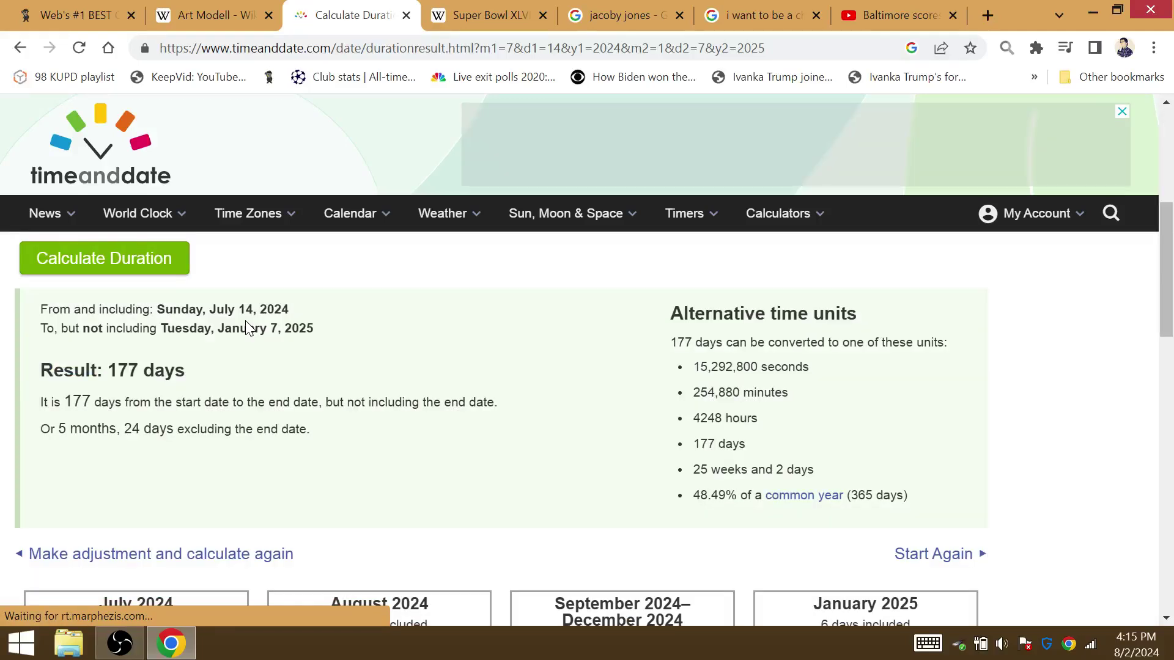
left_click_drag(107, 372, 185, 369)
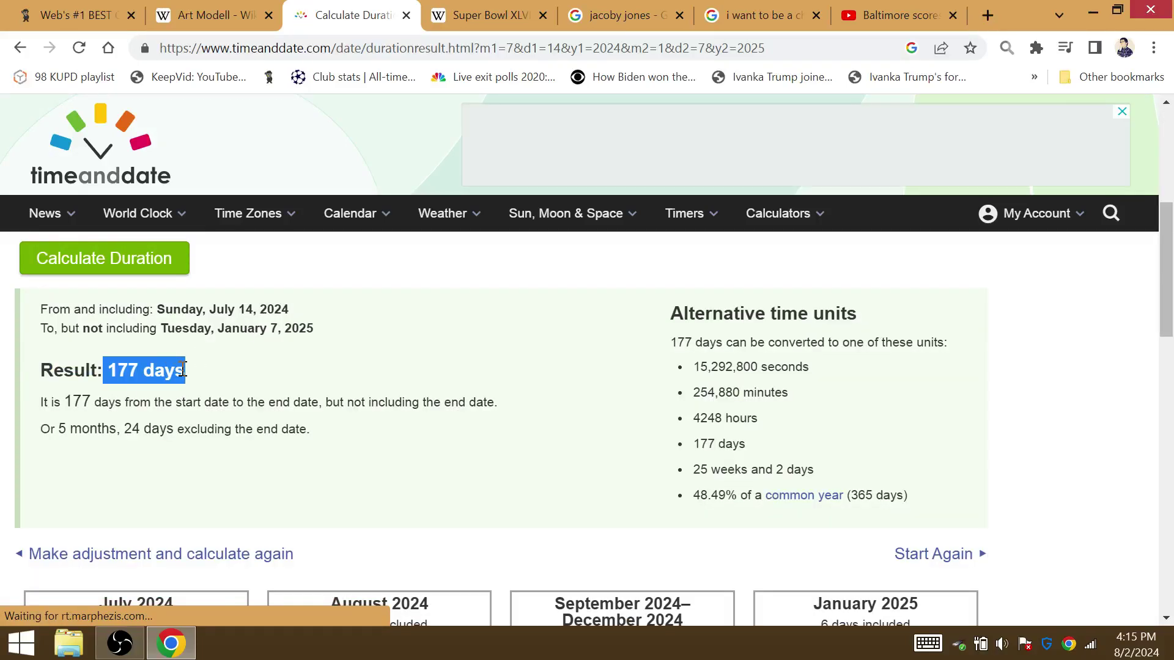
Check 'the mark of the beast' in Gematrinator, then set the end date to February 9, 2025.
key("ctrl+1")
type("the mark of the beast")
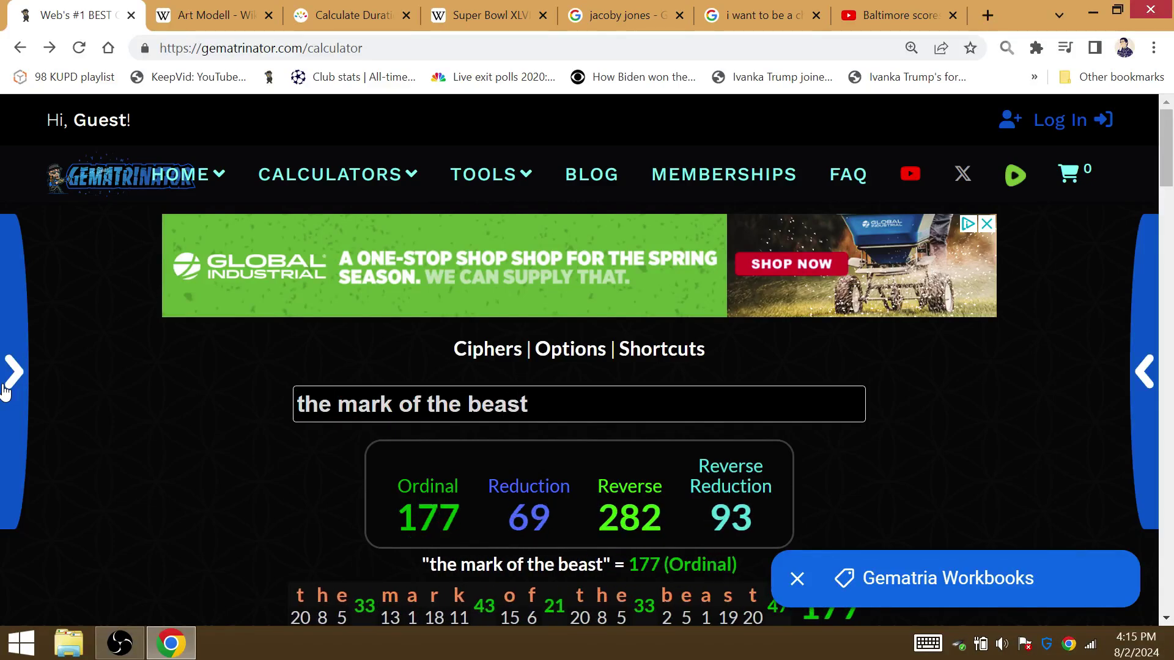
key("ctrl+3")
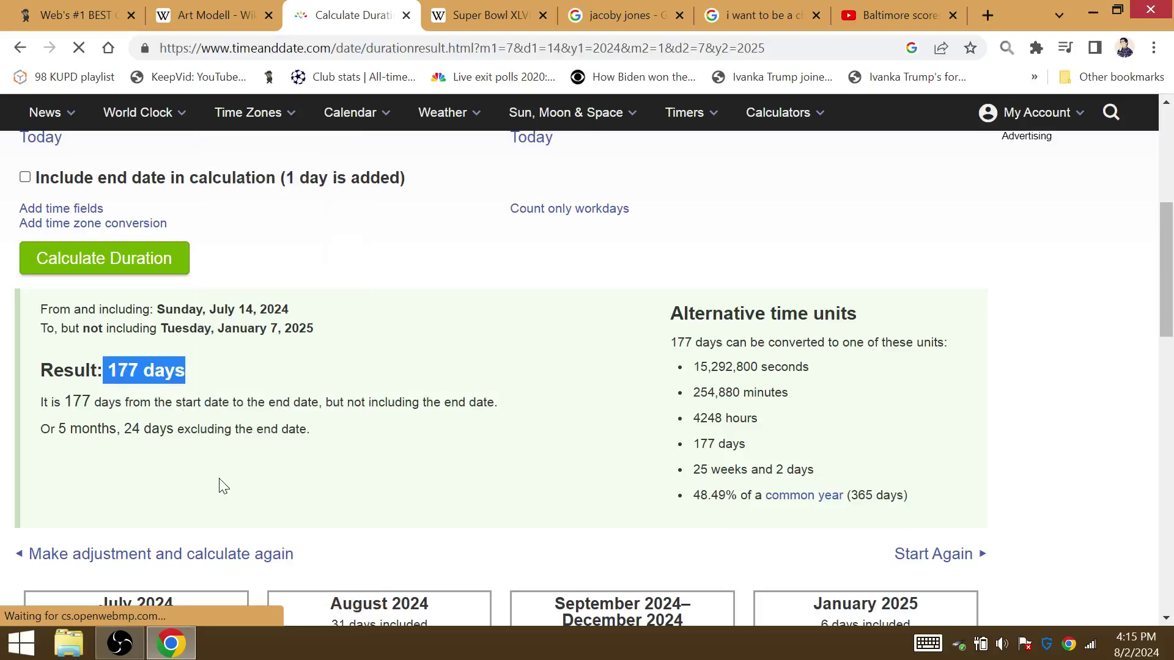
scroll(298, 401, "up", 5)
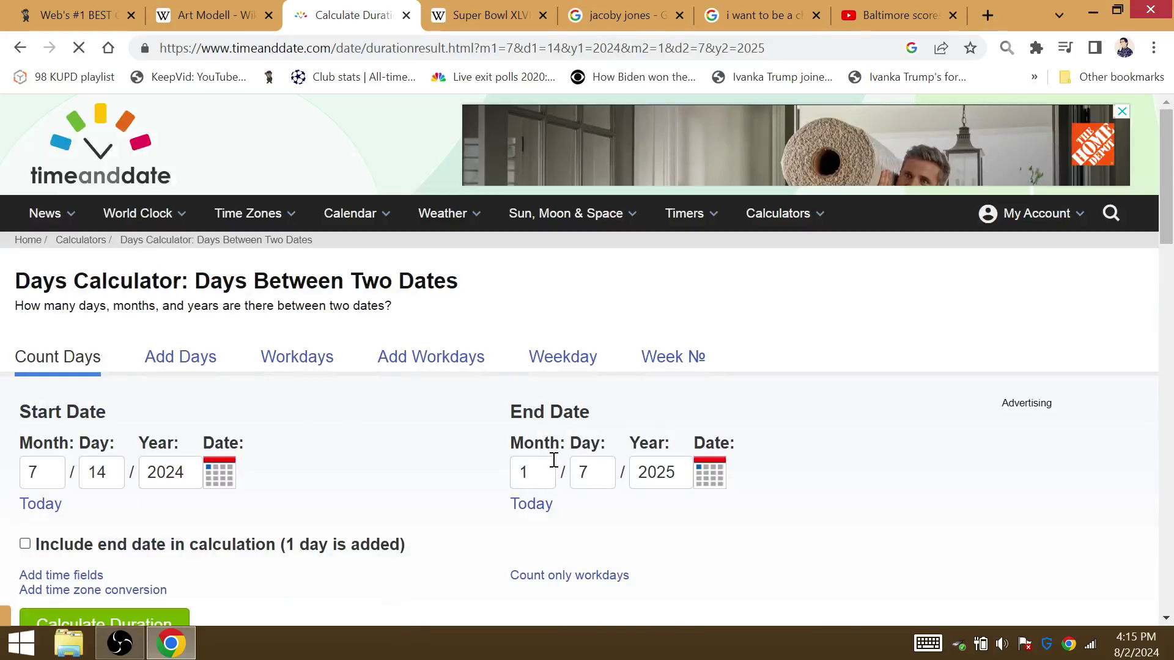
left_click(554, 467)
key("BackSpace")
type("23")
key("BackSpace")
key("Tab")
type("9")
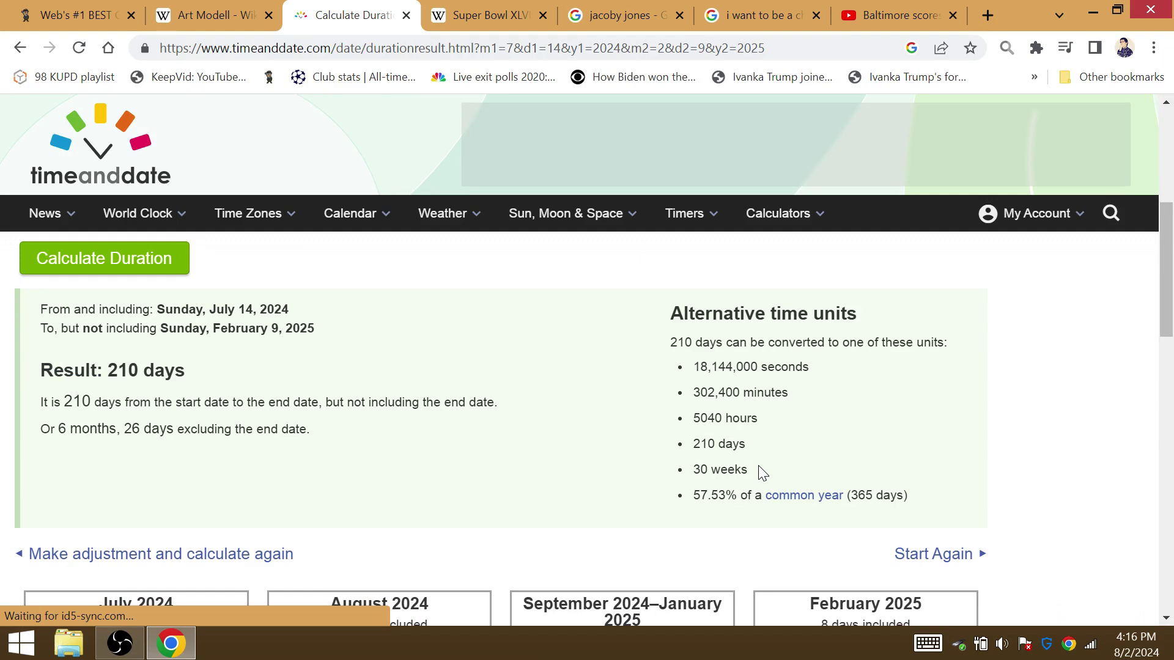
Replace 'joe' with 'cleveland' in Gematrinator (78/33/165/48), then return to the jacoby jones results.
key("ctrl+1")
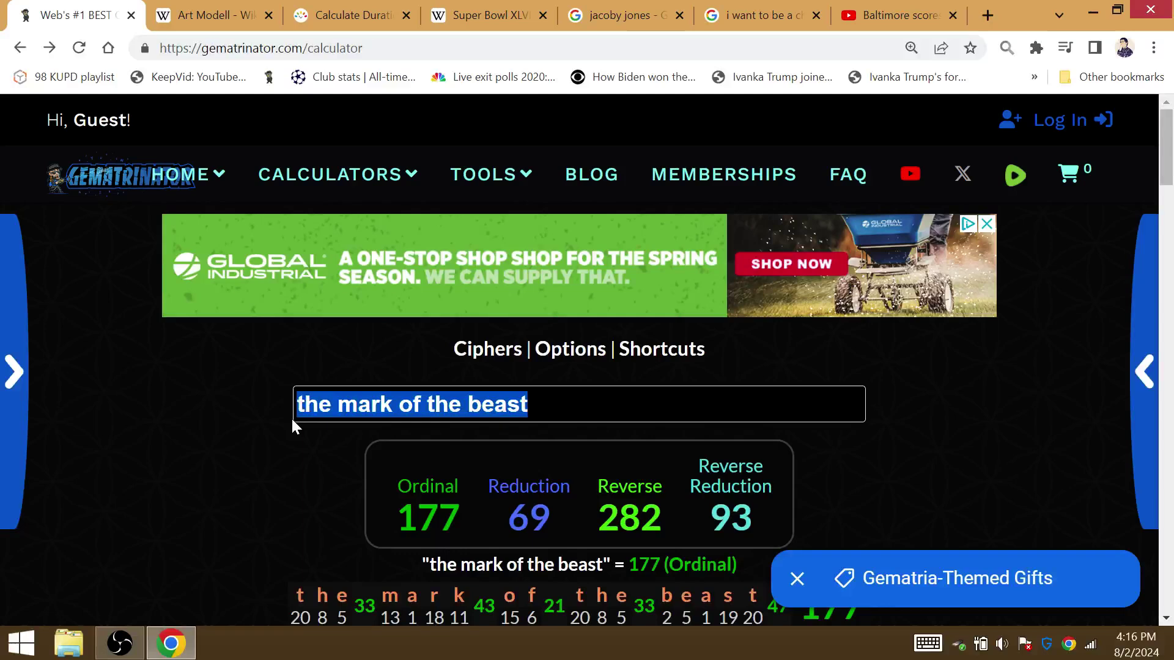
type("joe")
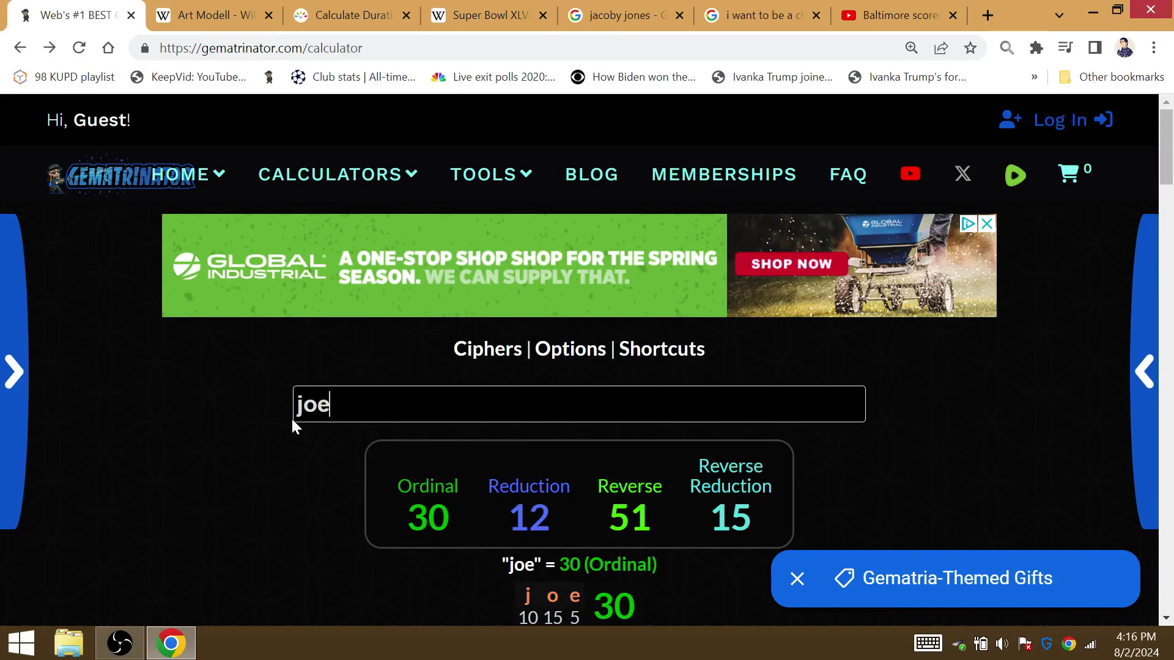
key("BackSpace")
key("BackSpace")
key("BackSpace")
type("clevlenad")
key("BackSpace")
key("BackSpace")
key("BackSpace")
key("BackSpace")
key("BackSpace")
type("ele")
type("and")
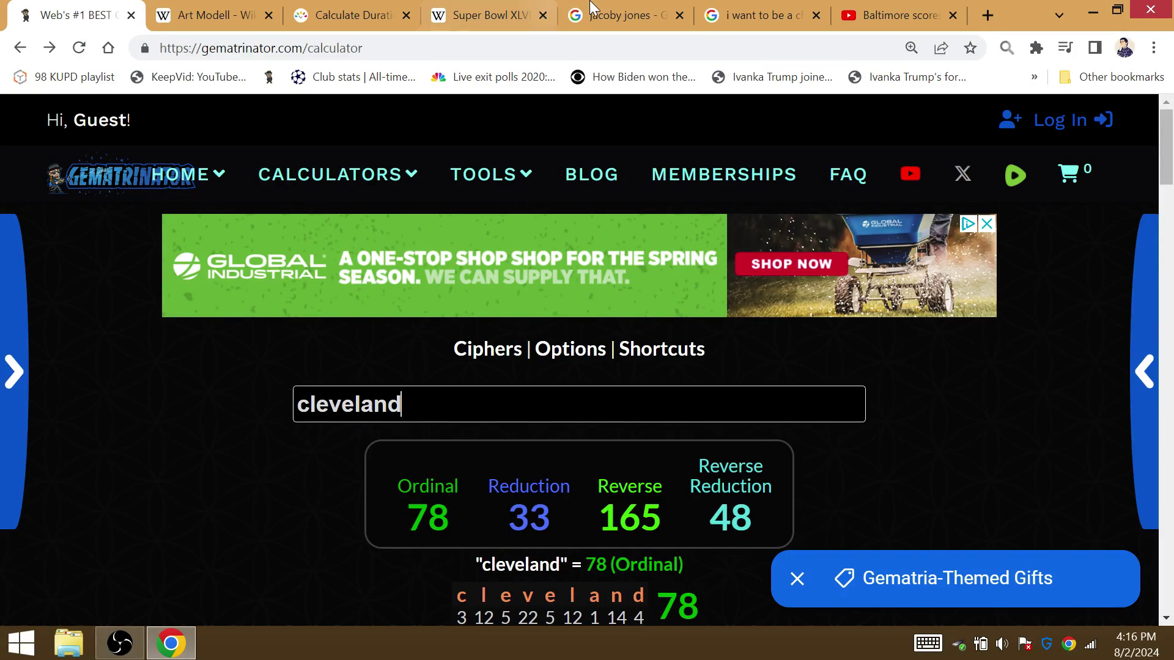
left_click(624, 14)
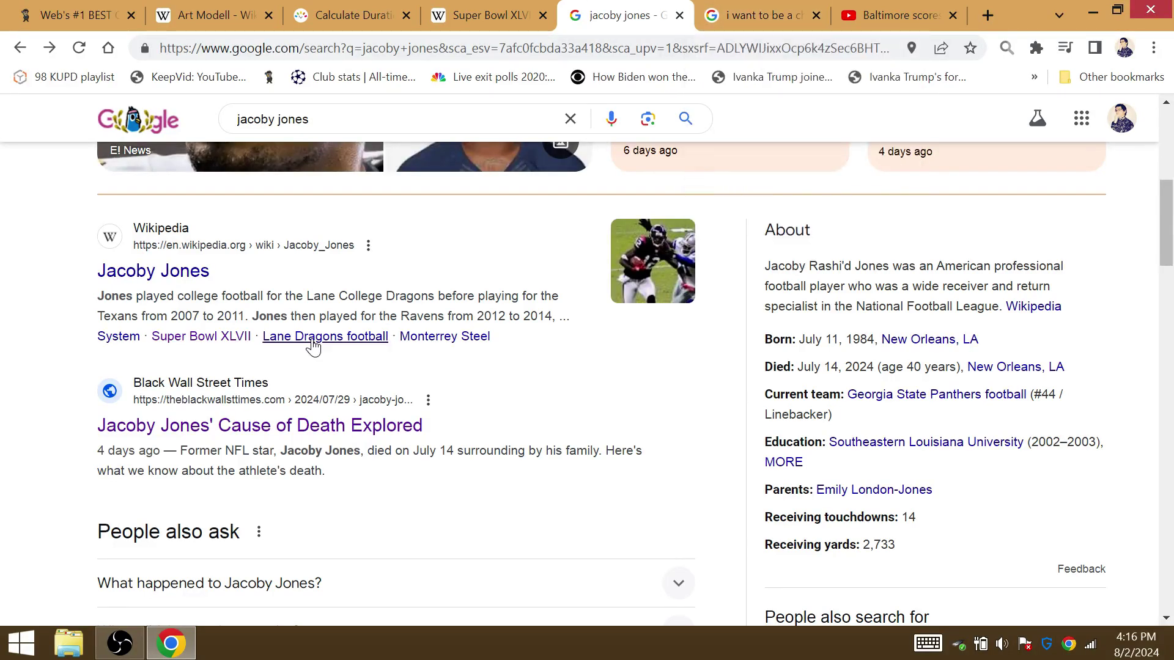
scroll(220, 336, "up", 5)
Search 'jacoby jones espn', open his ESPN stats page, and note draft pick 73.
left_click(353, 154)
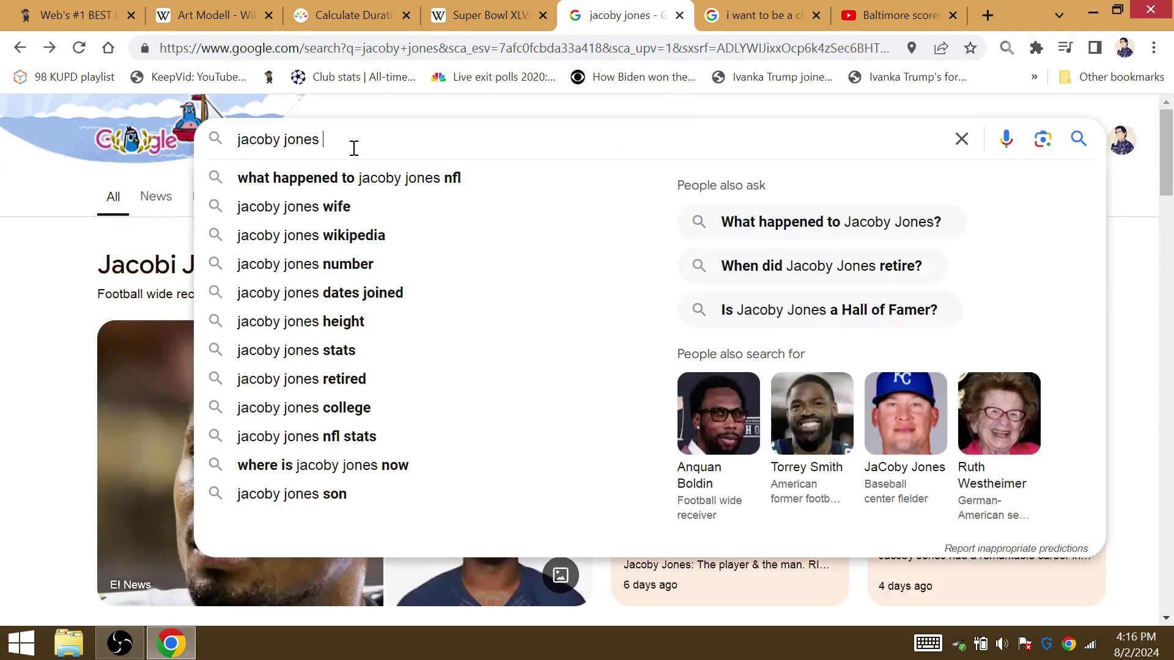
type("espn")
key("Return")
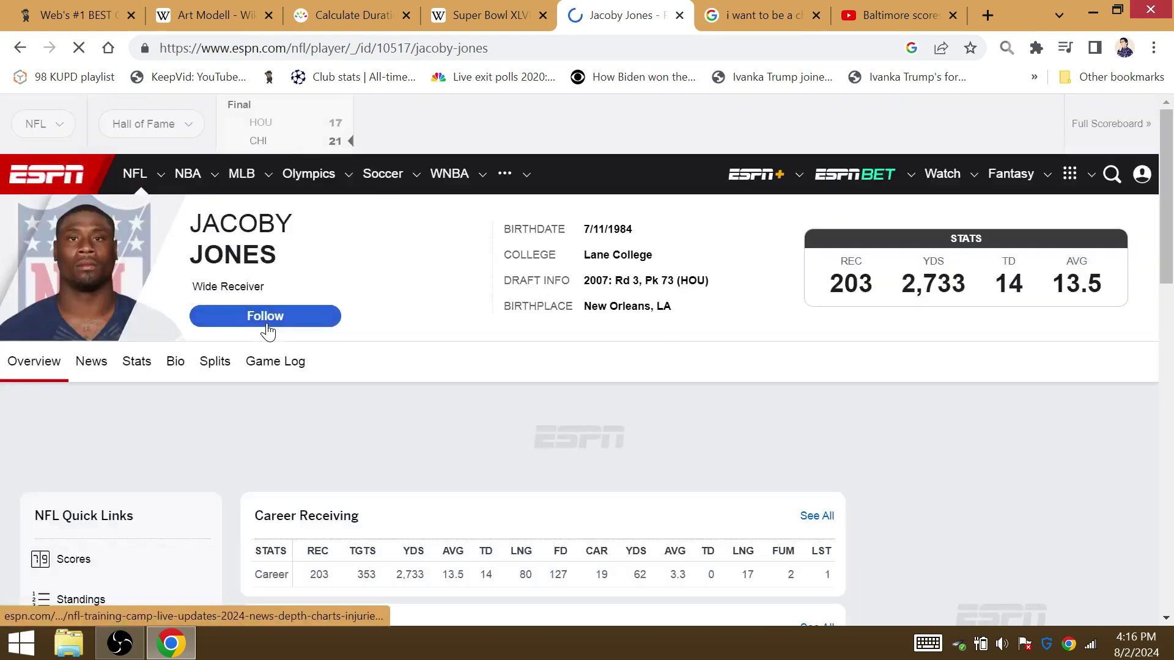
left_click(135, 363)
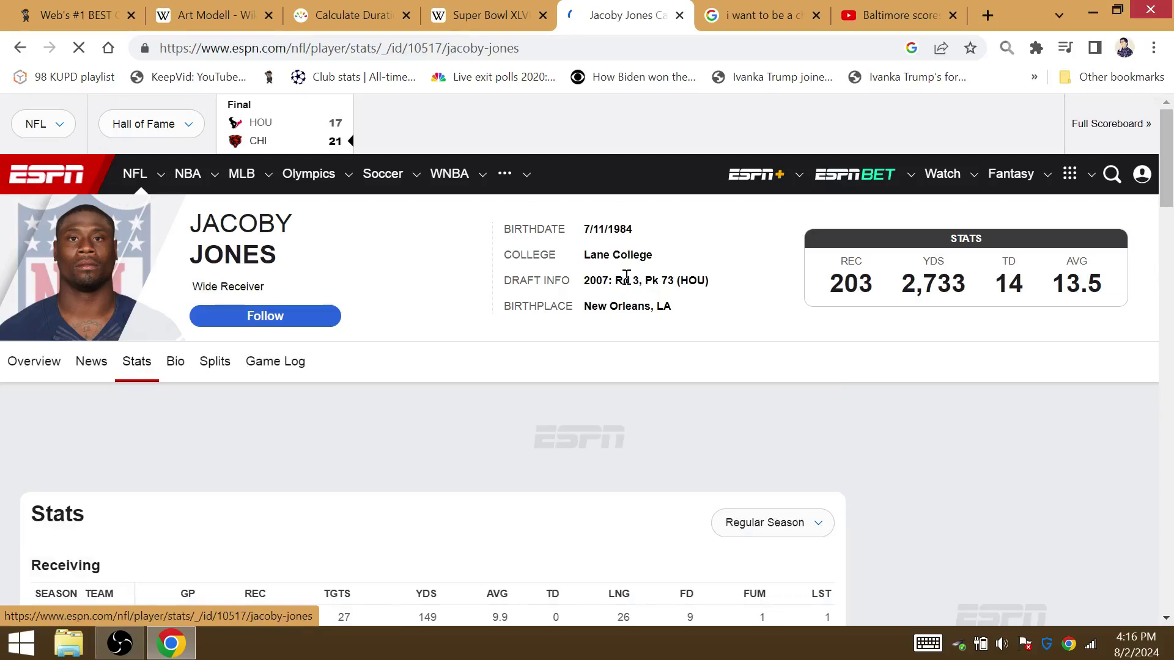
mouse_move(663, 280)
left_mouse_down()
mouse_move(711, 286)
mouse_move(678, 285)
left_mouse_up()
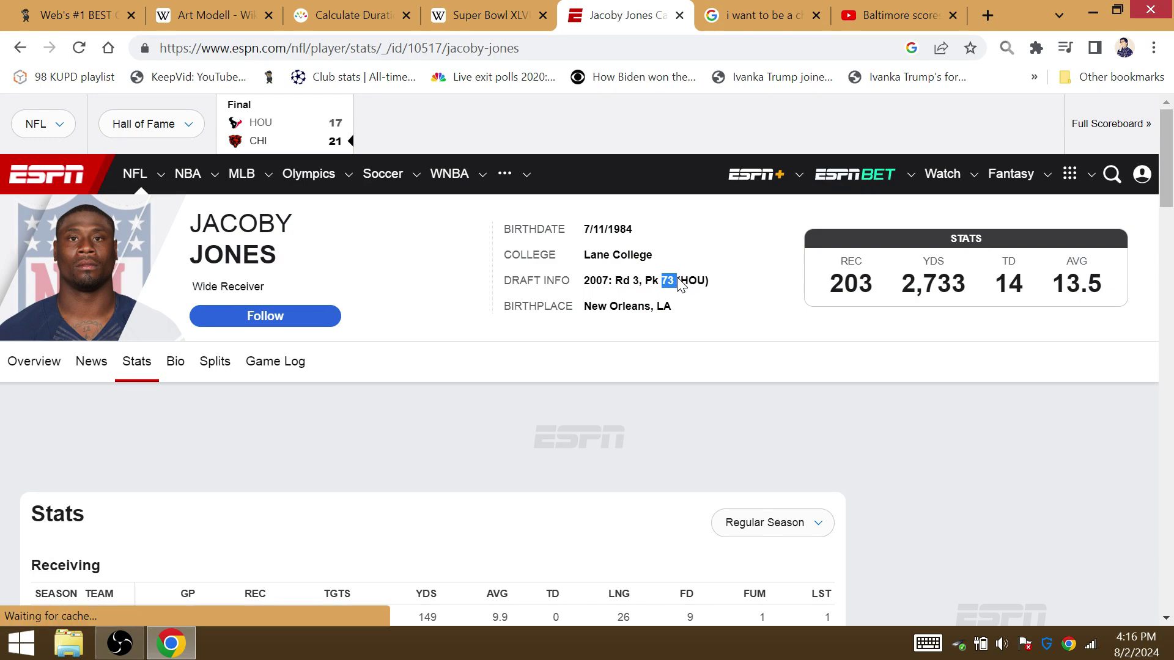
left_click(438, 317)
scroll(410, 321, "down", 4)
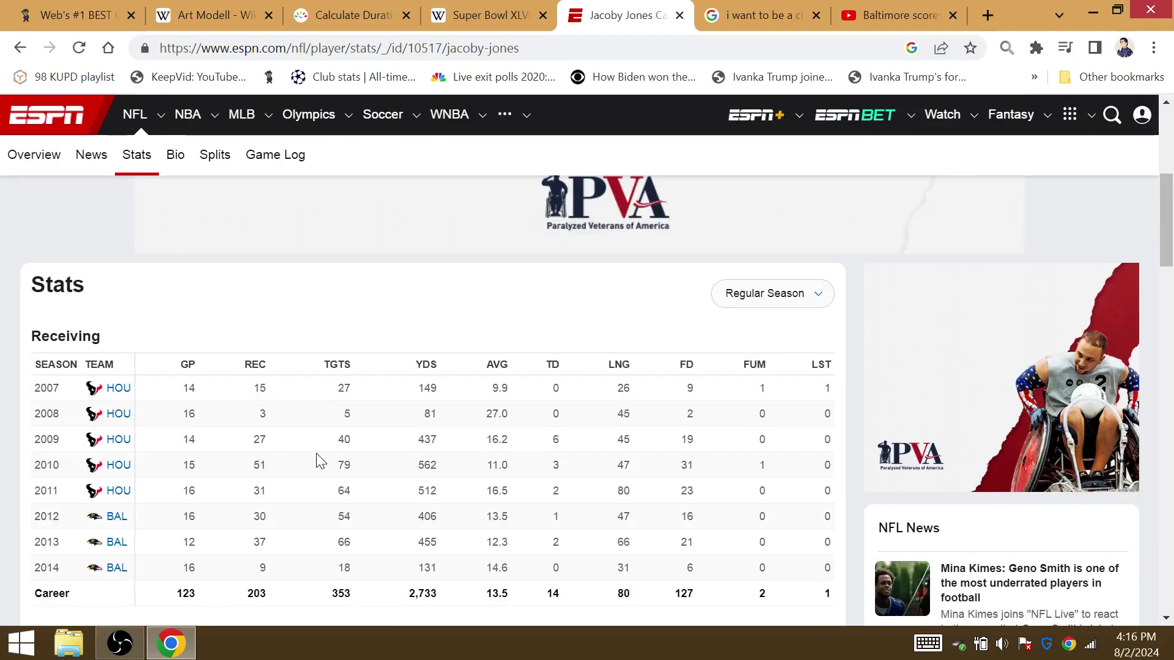
scroll(316, 461, "down", 4)
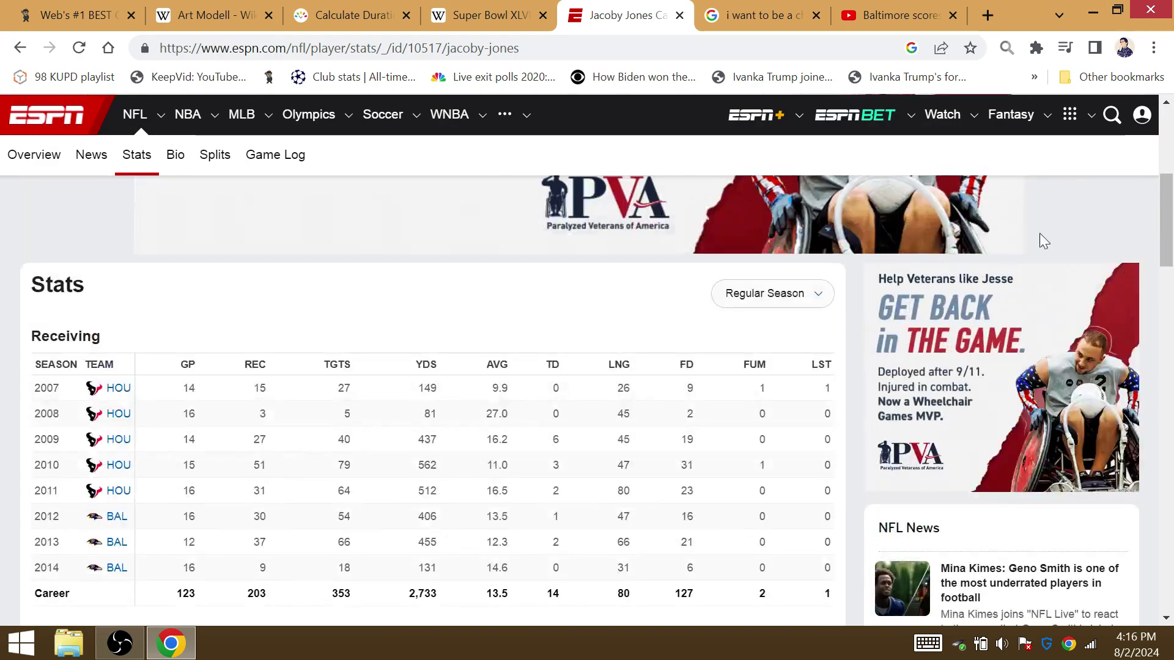
left_click_drag(1166, 211, 1168, 289)
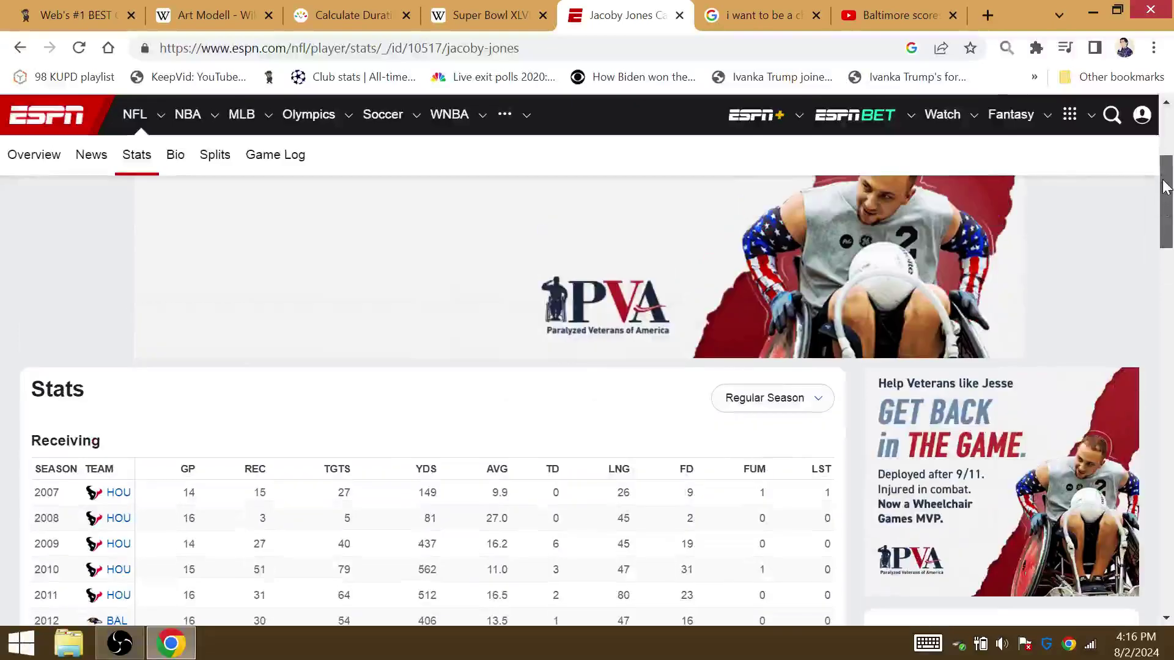
Switch to Postseason and back to regular season, then highlight his 30 receptions in 2012.
left_click(807, 398)
left_click(791, 431)
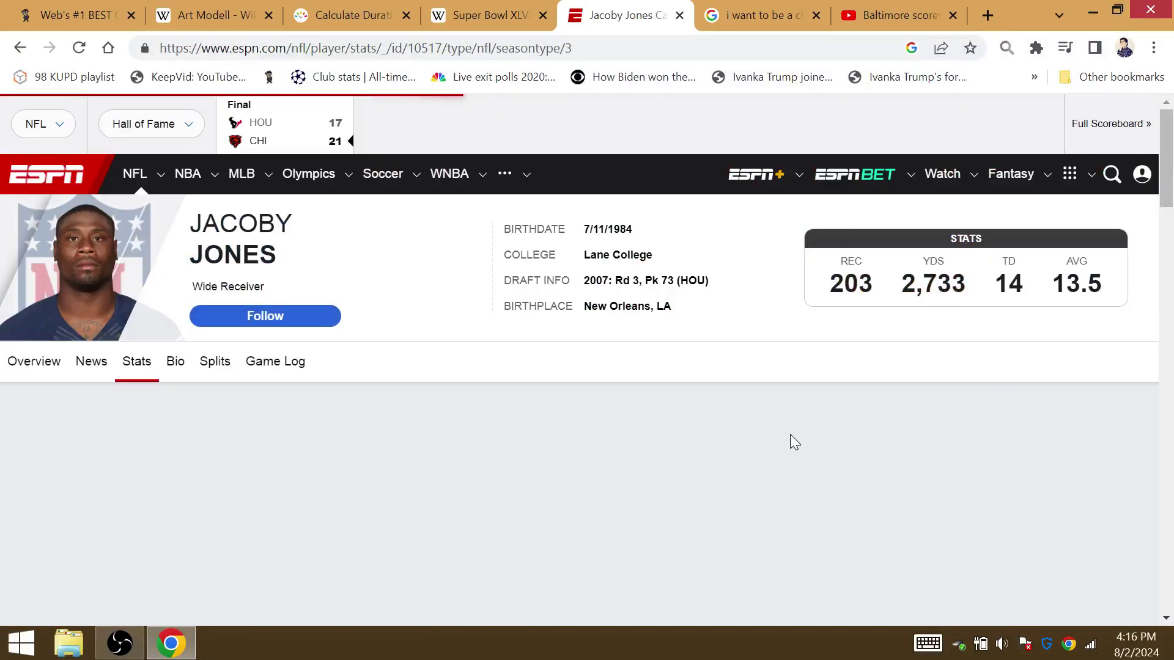
scroll(790, 434, "down", 4)
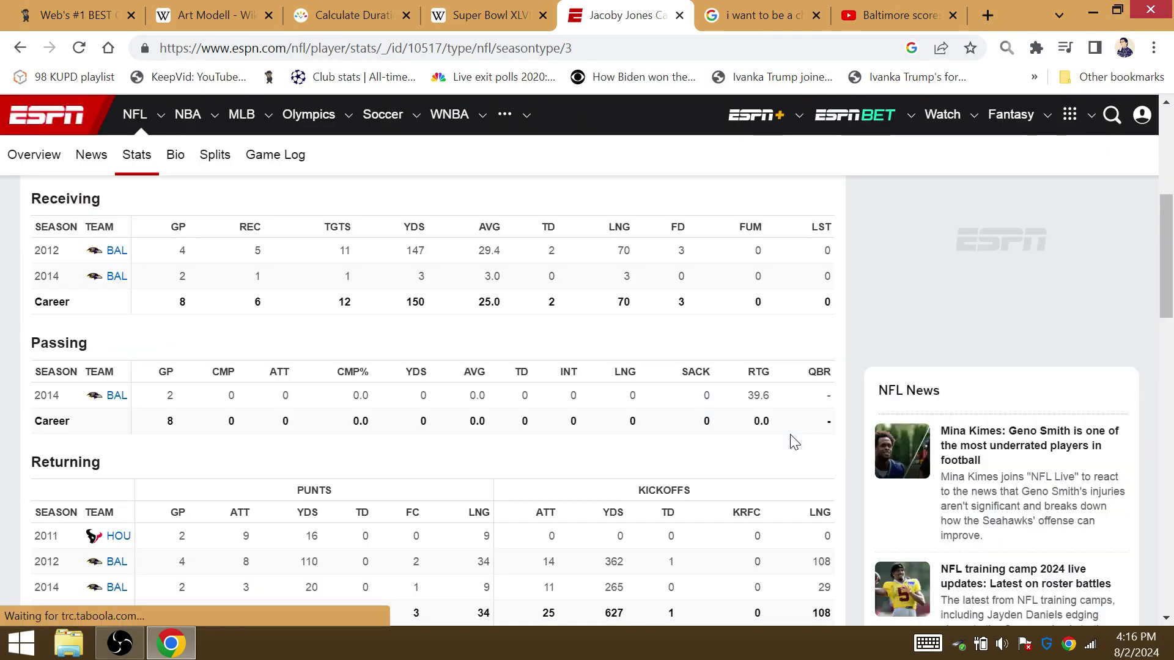
scroll(603, 384, "up", 3)
scroll(603, 384, "up", 3)
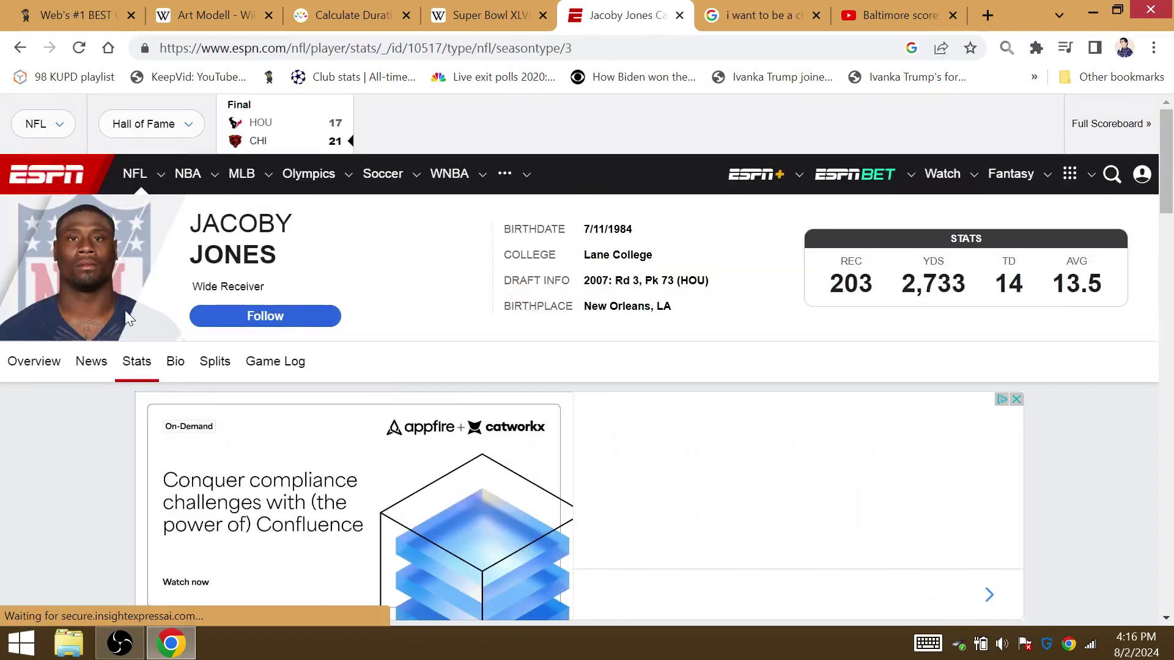
left_click(20, 48)
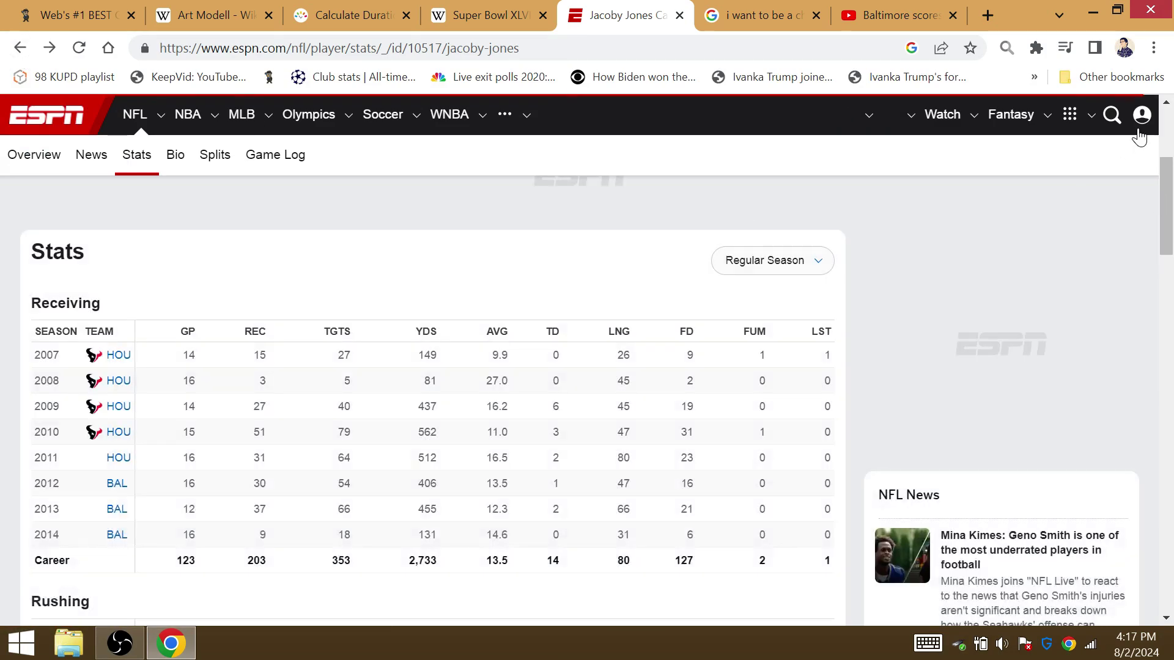
scroll(1167, 189, "down", 1)
scroll(1170, 186, "down", 1)
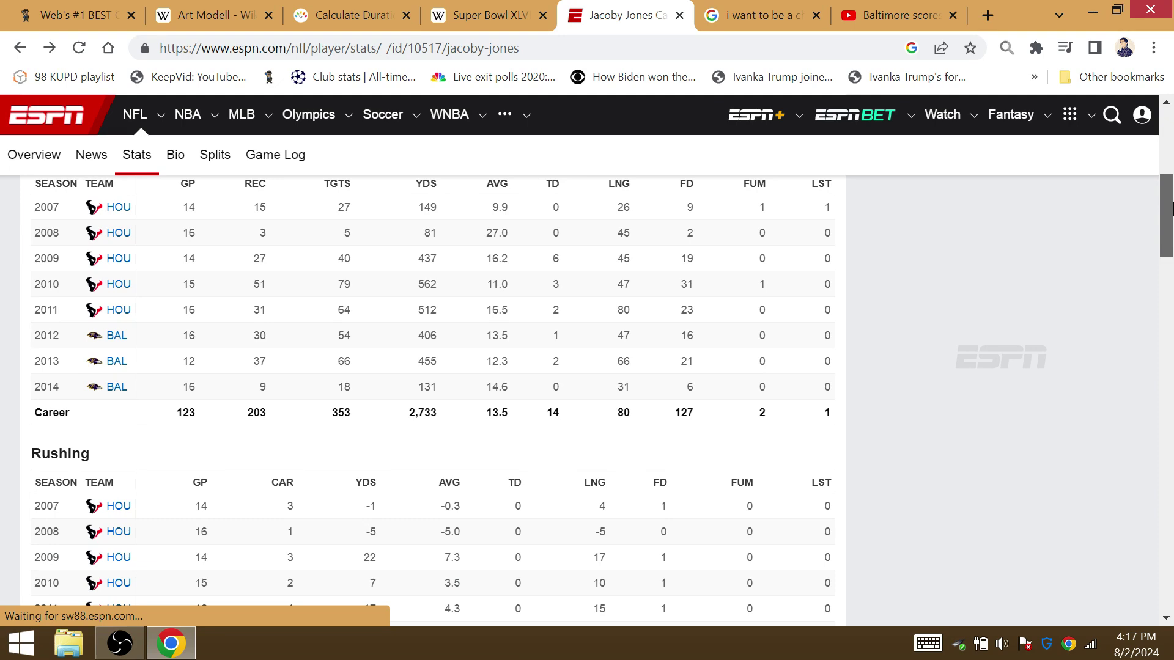
double_click(259, 335)
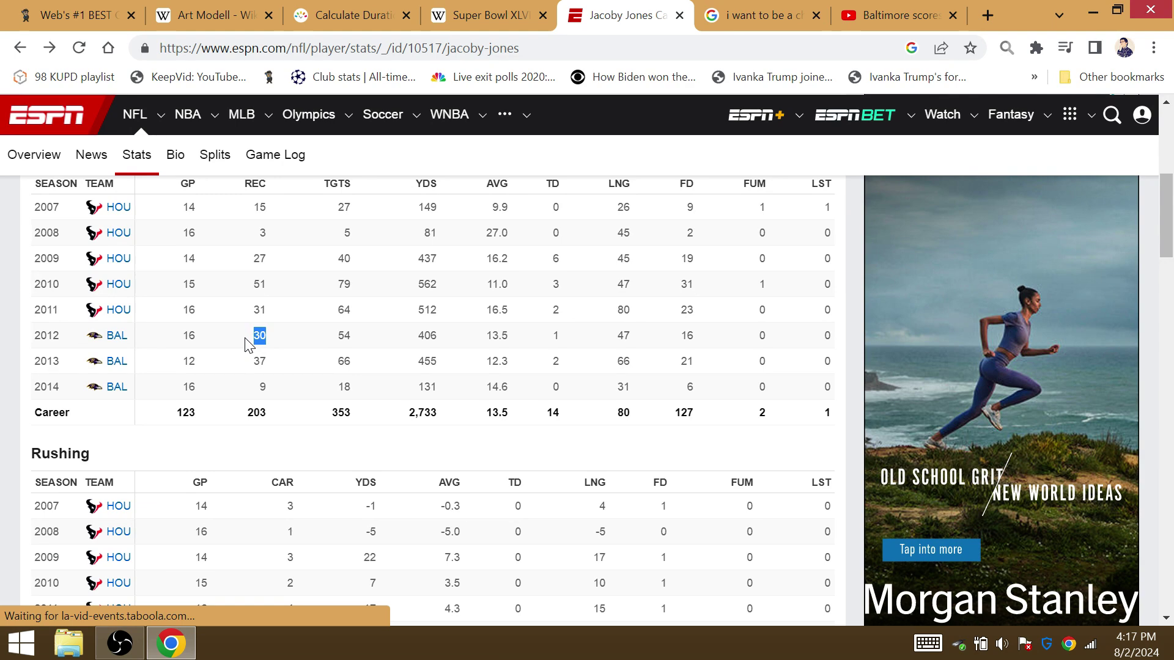
Review Gematrinator entries, then highlight Jacoby Jones's ESPN postseason receiving stats (5 catches, 147 yards in 2012).
left_click(83, 15)
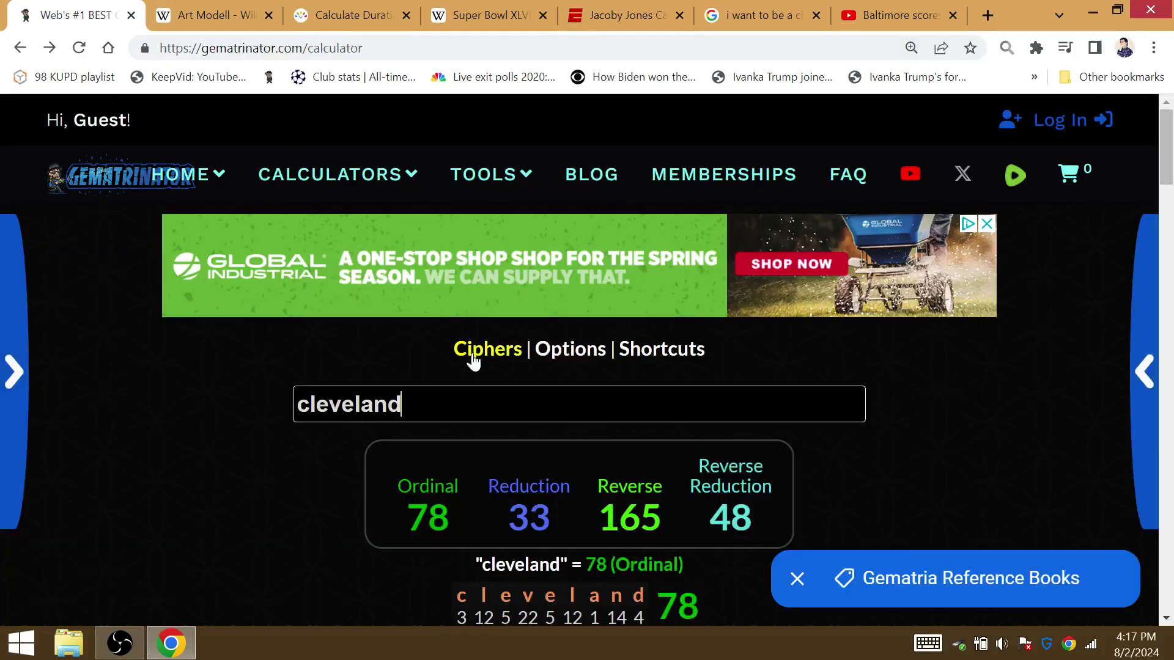
scroll(474, 361, "down", 3)
scroll(479, 362, "down", 8)
scroll(479, 368, "up", 4)
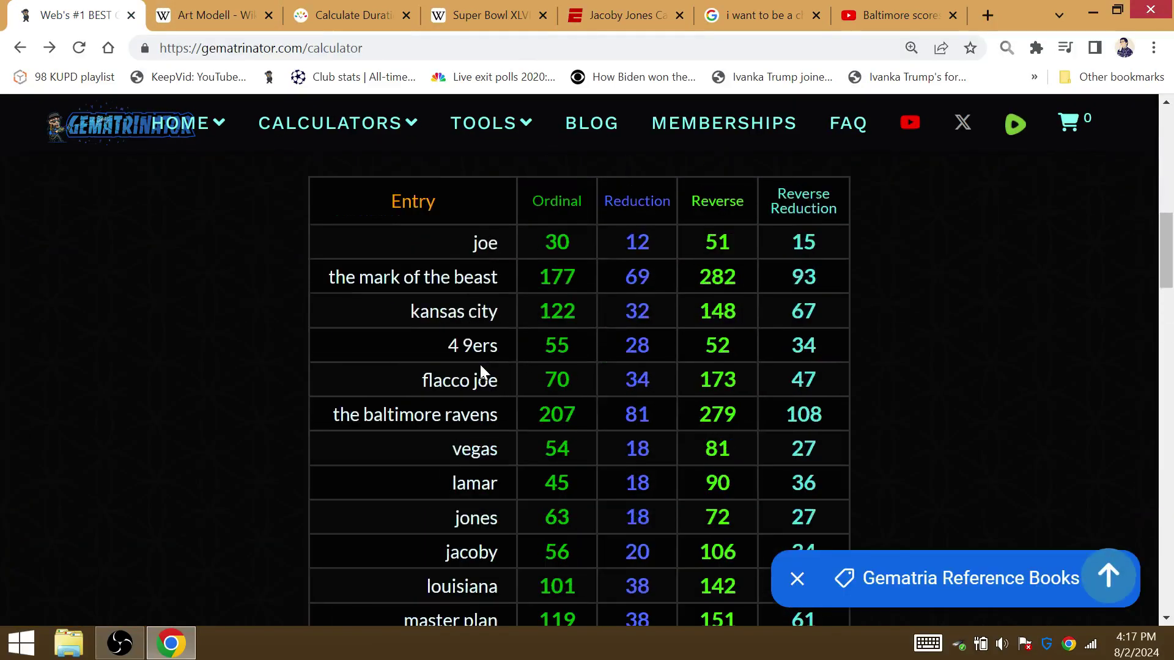
scroll(480, 364, "down", 4)
scroll(482, 371, "up", 4)
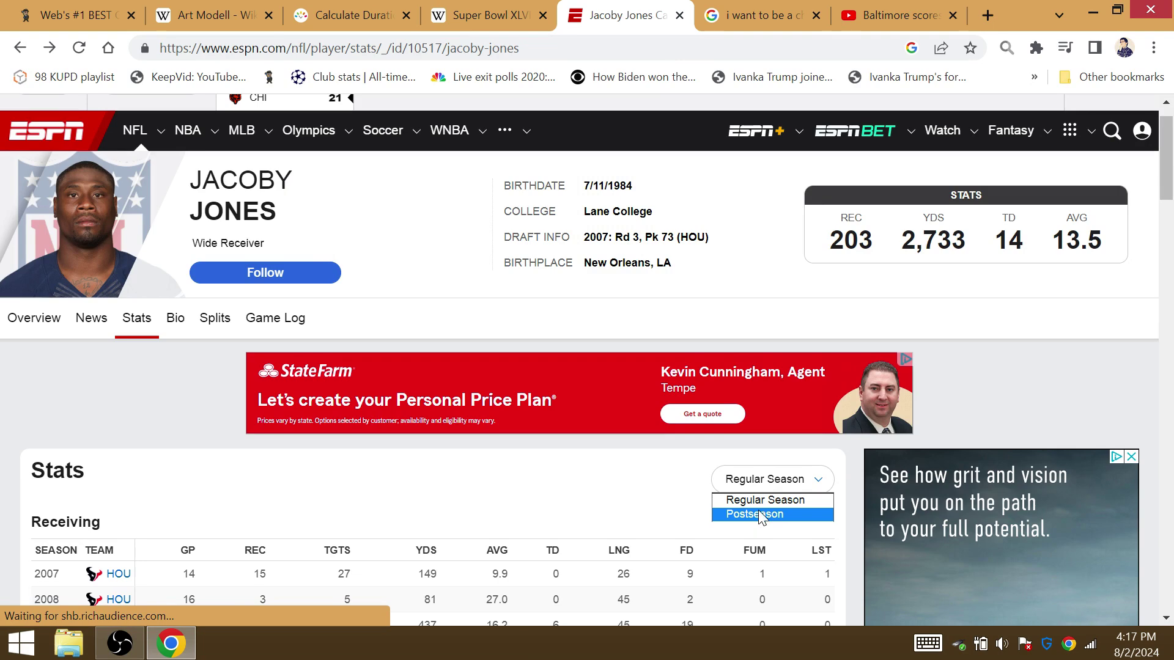
left_click(759, 514)
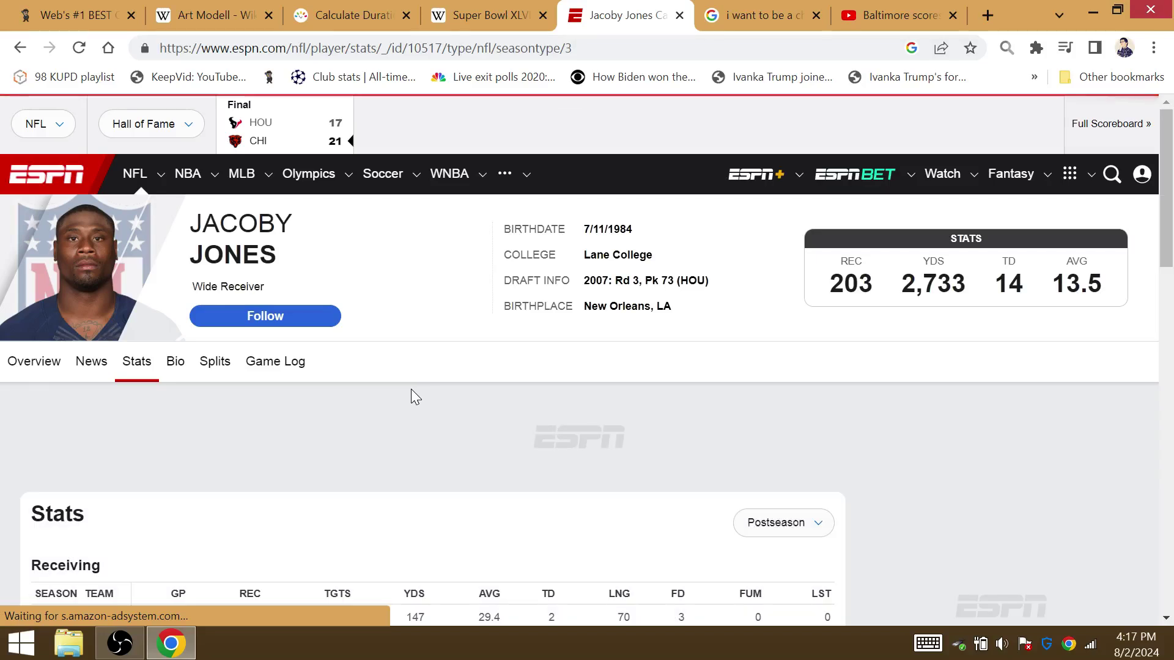
left_click_drag(633, 230, 584, 239)
left_click(475, 245)
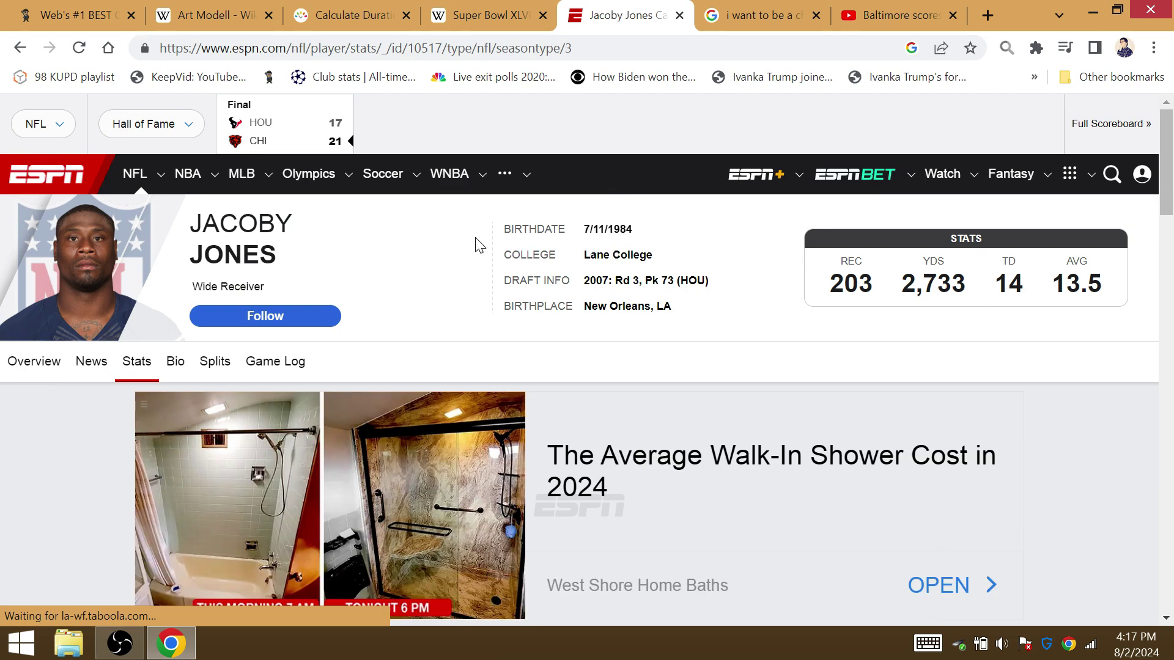
scroll(475, 246, "down", 4)
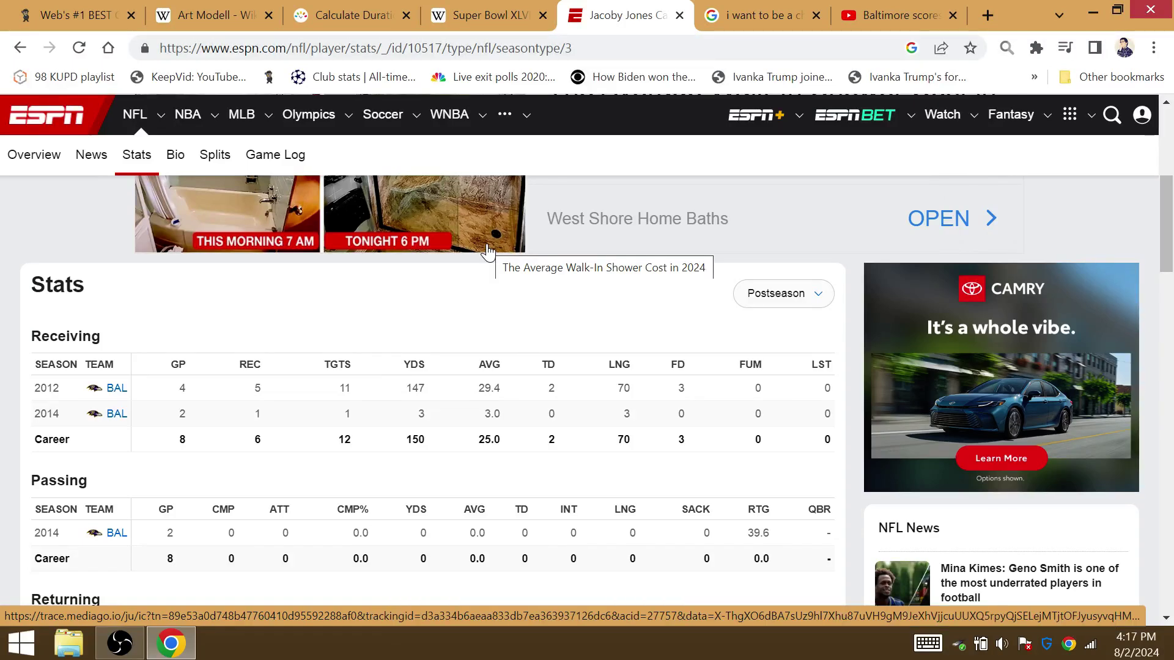
left_click_drag(409, 307, 236, 388)
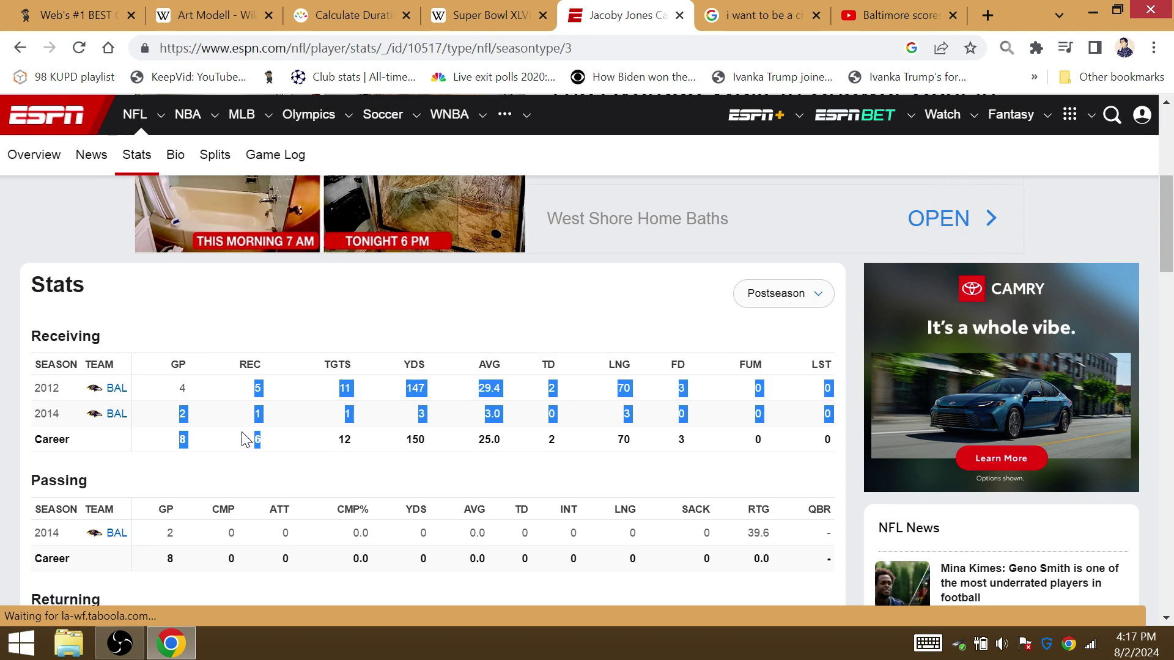
left_click(245, 485)
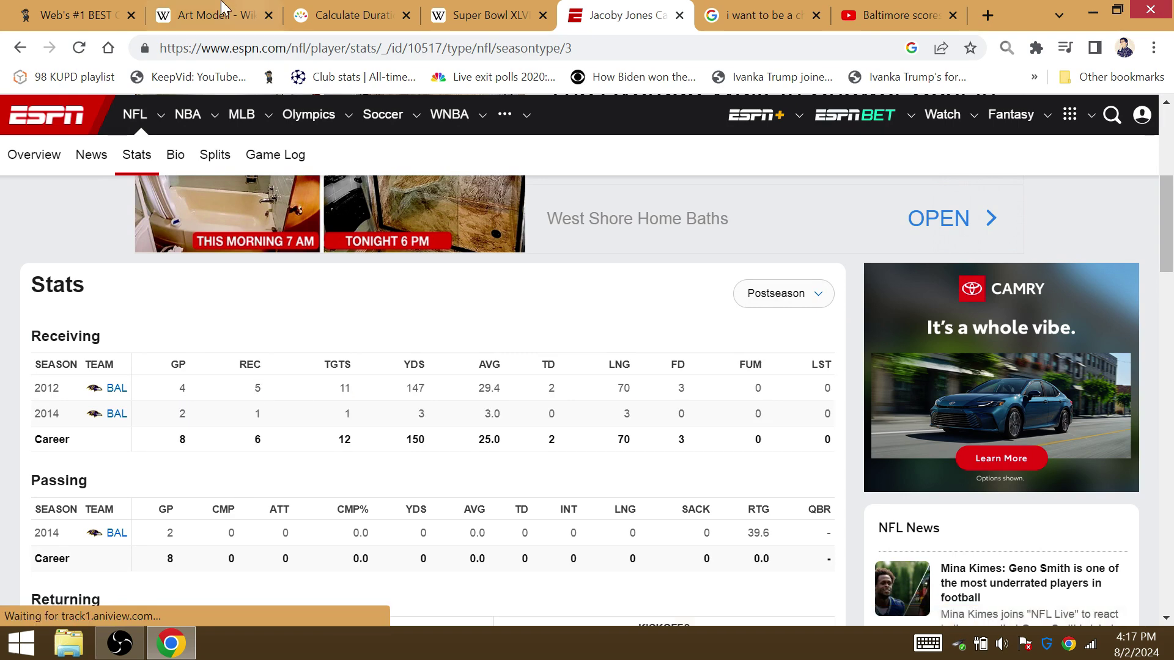
Enter 'the city of new orleans' (237) and 'city of new orleans' (204) in Gematrinator.
left_click(101, 15)
scroll(532, 332, "up", 5)
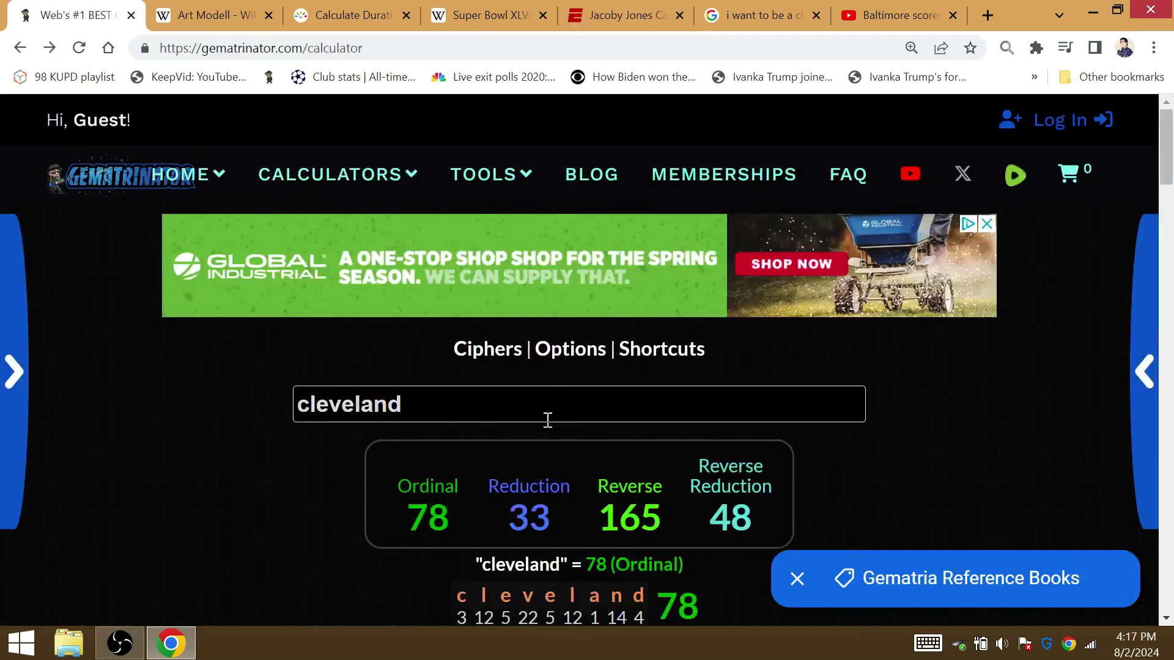
key("ctrl+a")
type("c")
key("BackSpace")
type("the city of new orle")
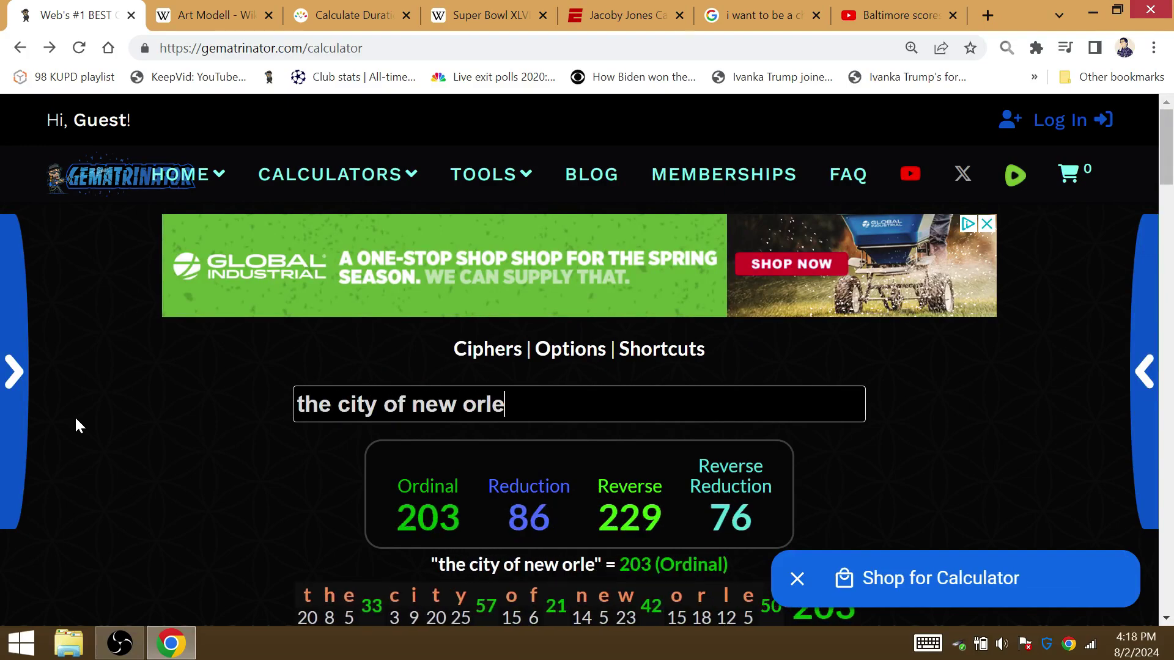
type("ans")
double_click(312, 404)
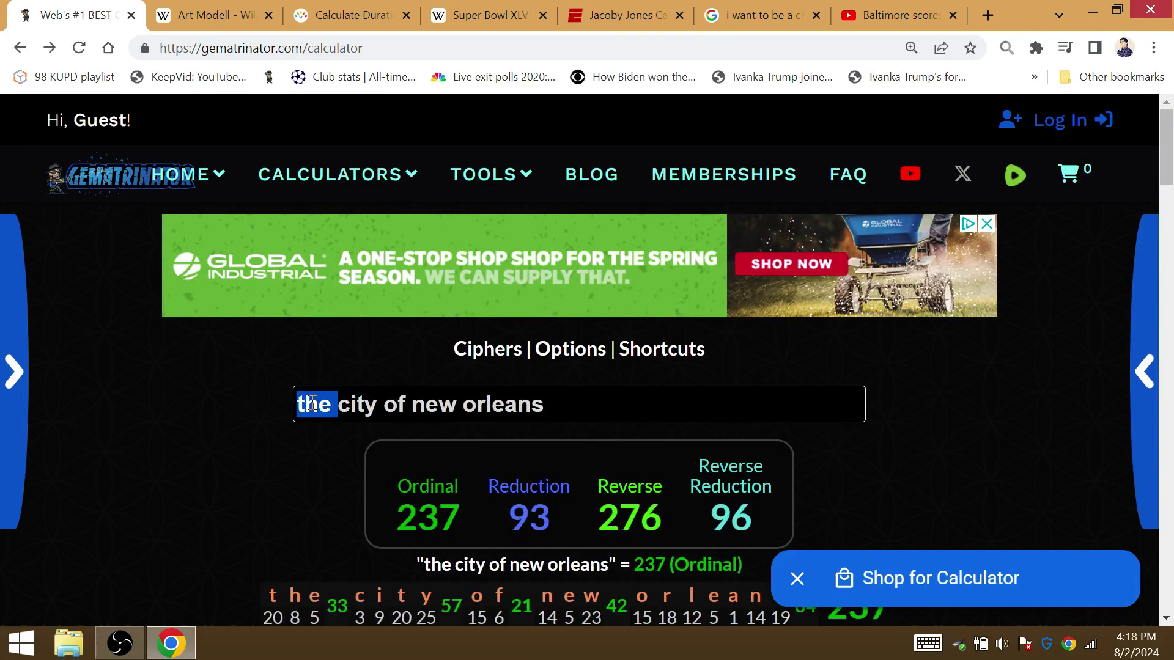
key("Delete")
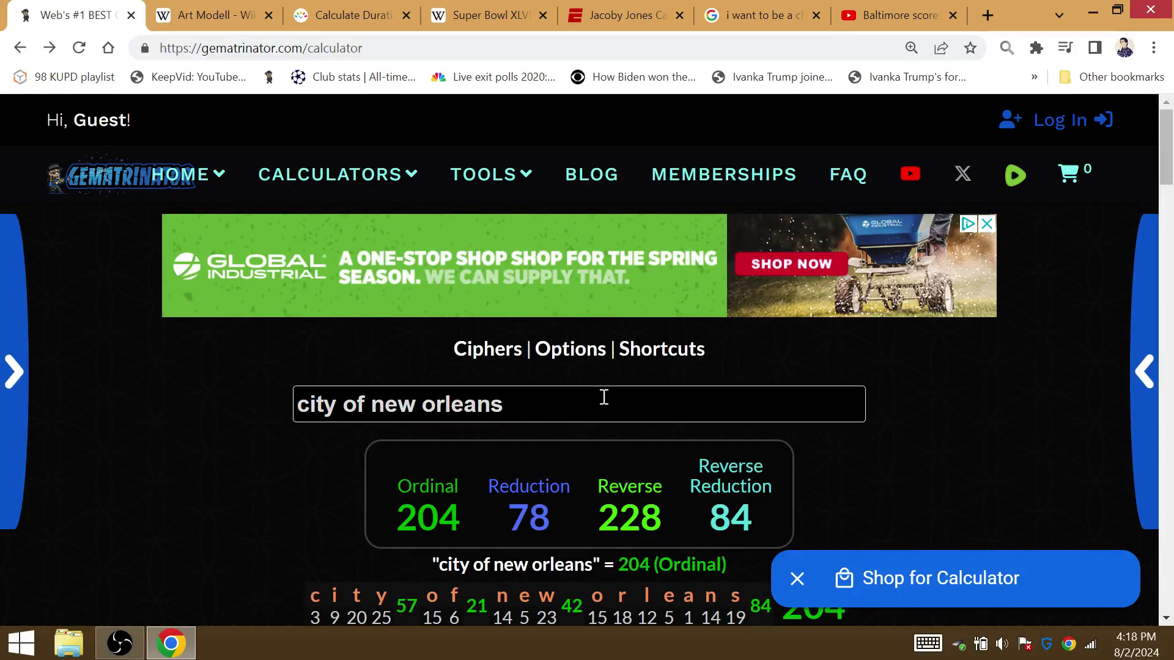
type(" la")
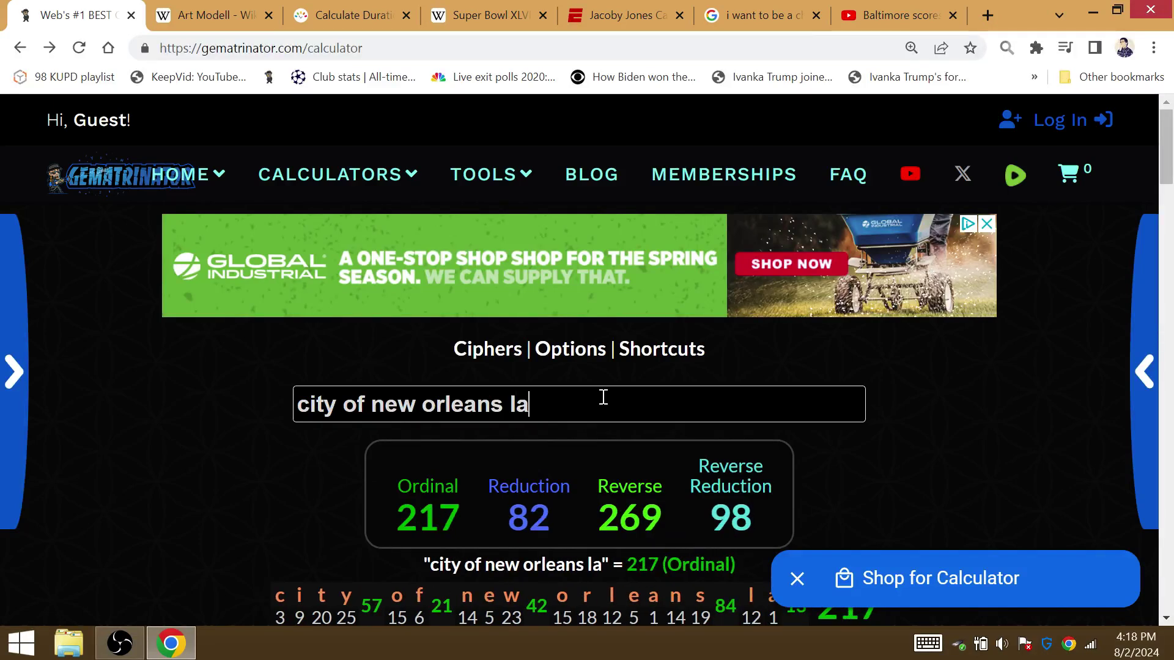
key("BackSpace")
key("BackSpace")
key("BackSpace")
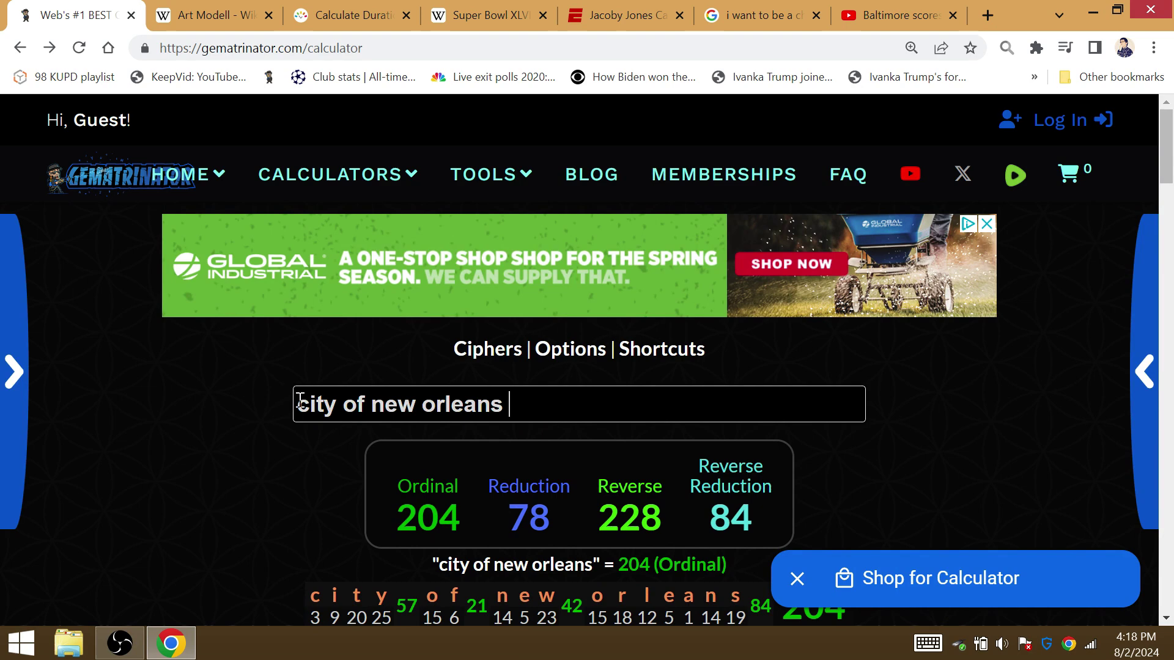
Change the phrase to 'the baltimore ravens' (207), then drop 'the' for 'baltimore ravens' (174).
left_click(299, 401)
type("the")
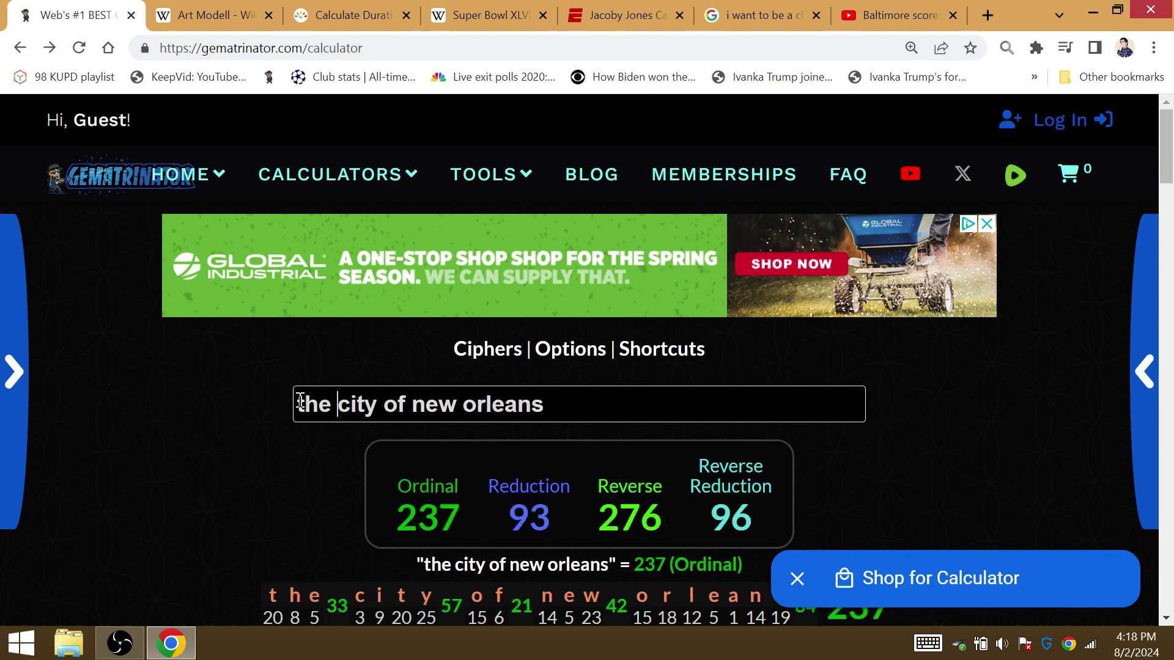
left_click_drag(351, 404, 687, 394)
key("BackSpace")
key("BackSpace")
type("balti,o")
key("BackSpace")
key("BackSpace")
type("more ravens")
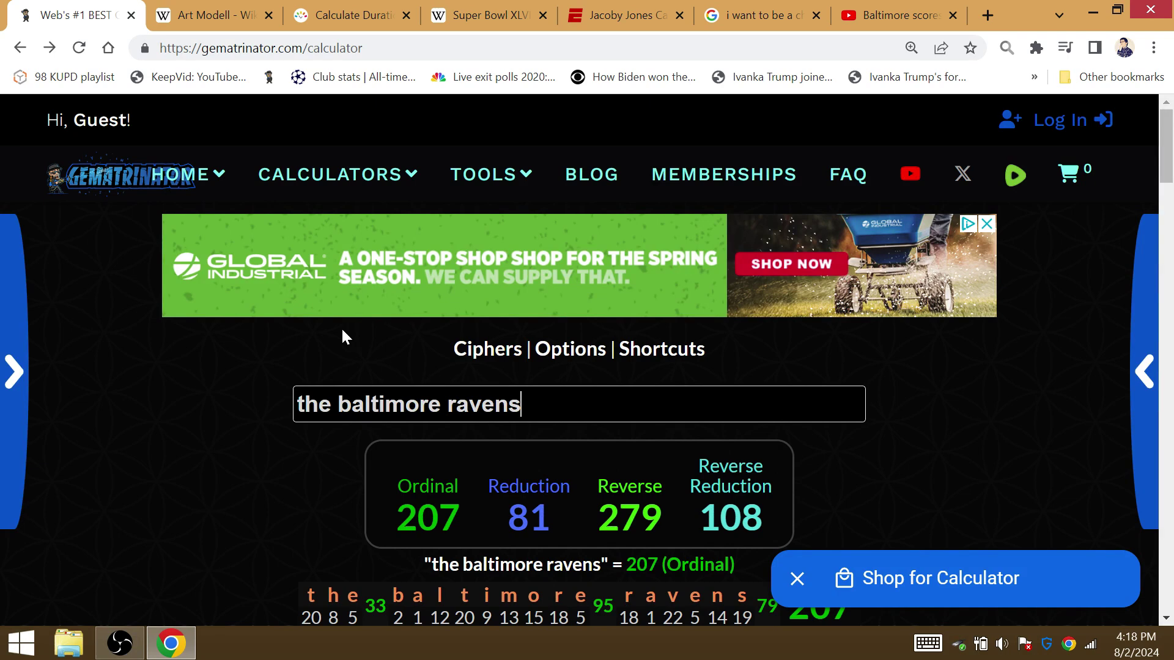
double_click(306, 393)
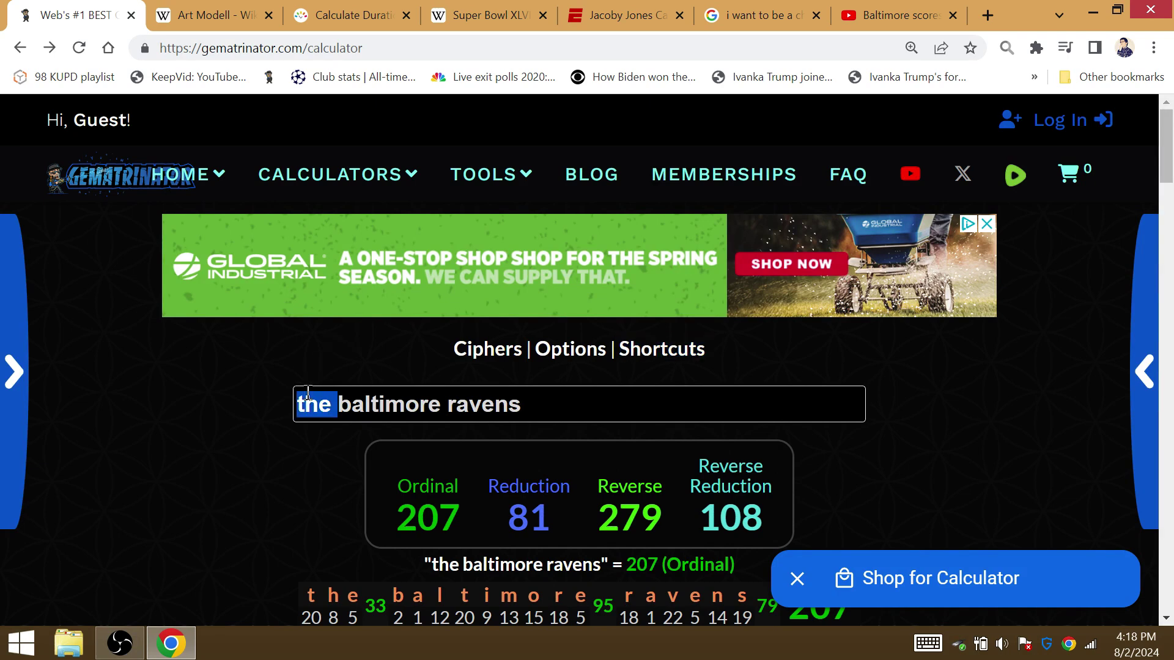
key("BackSpace")
scroll(307, 393, "down", 1)
scroll(296, 372, "down", 3)
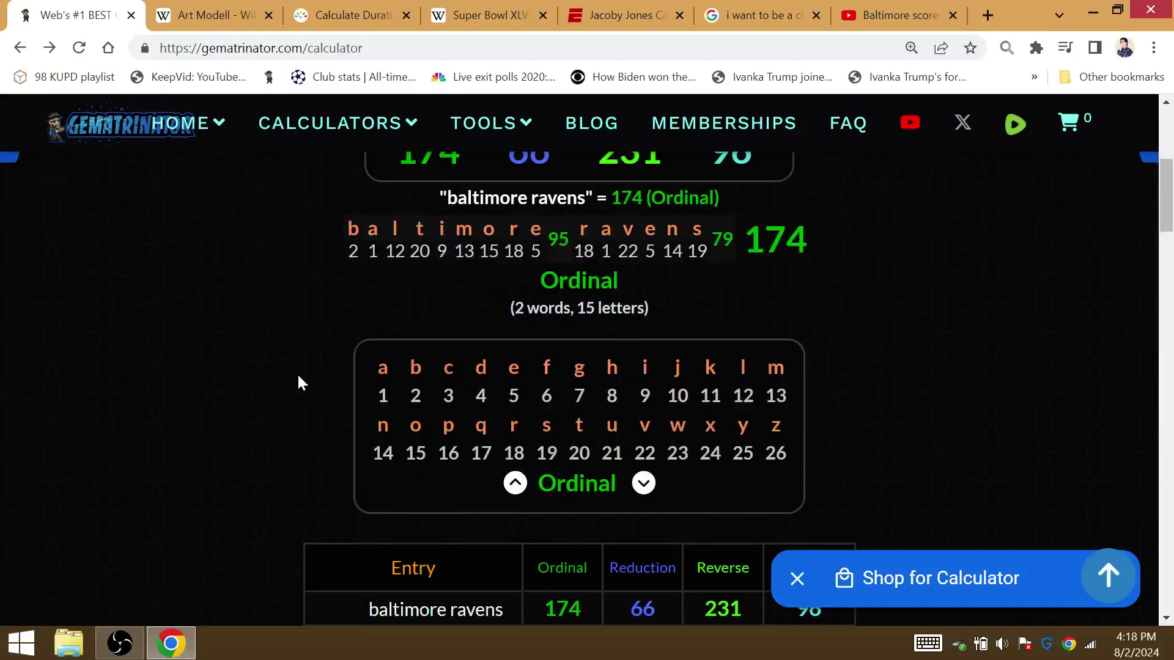
scroll(296, 373, "down", 2)
scroll(296, 372, "down", 2)
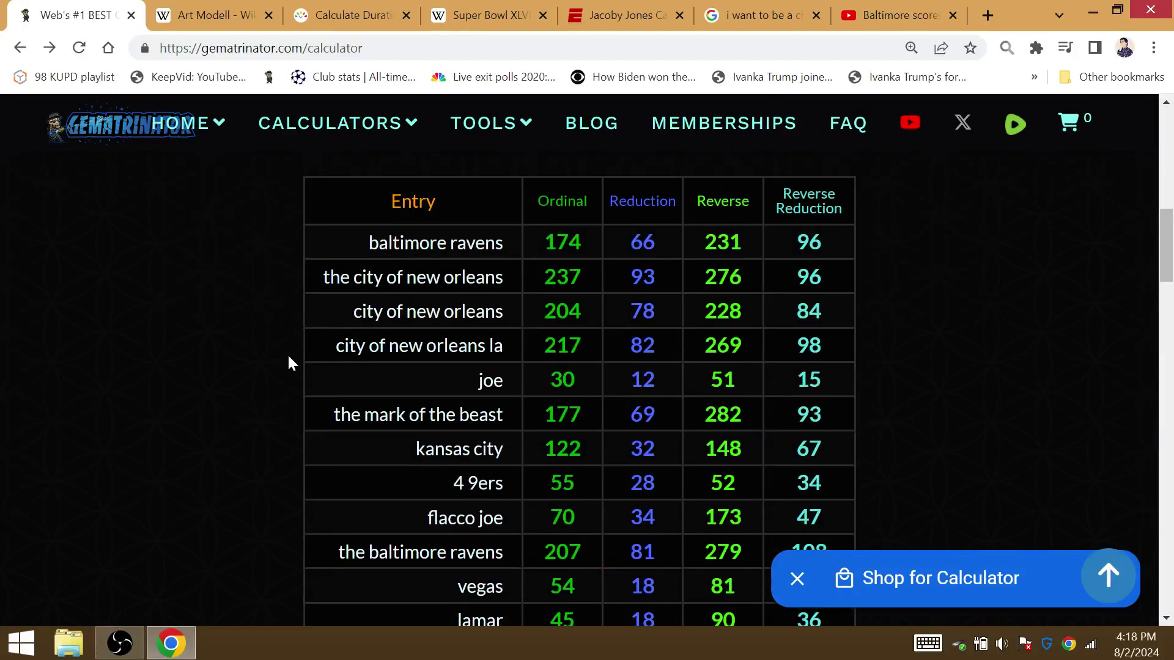
Change the end date to September 15, 2024 and highlight the 63 days and 9 weeks results.
left_click(463, 13)
left_click(385, 11)
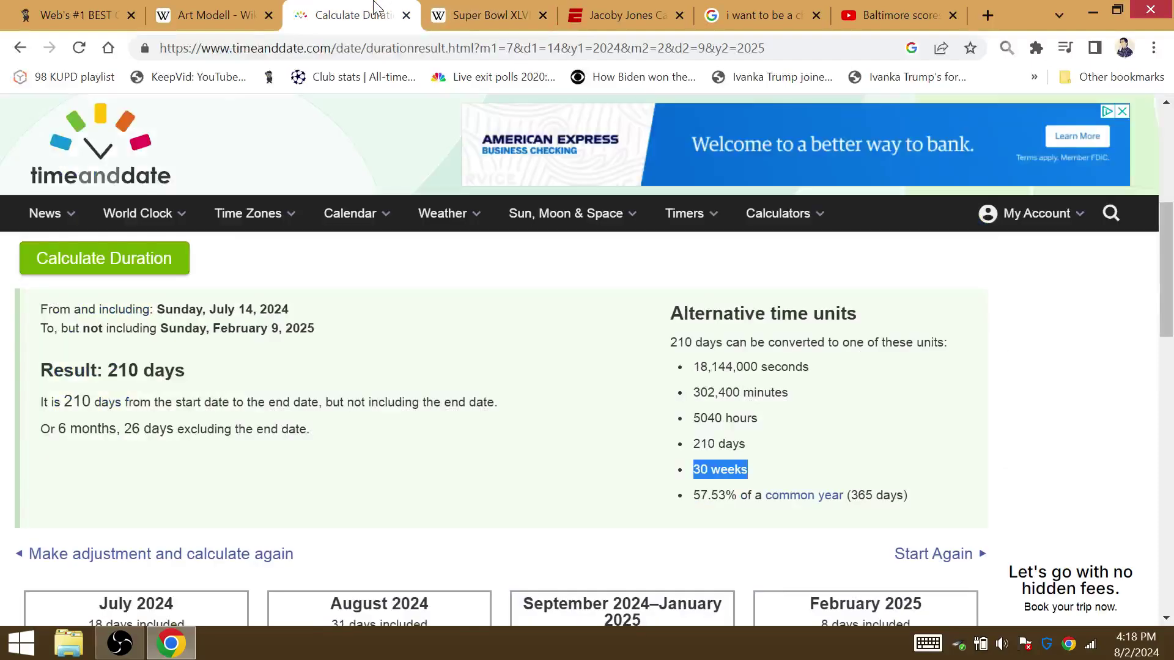
left_click(271, 333)
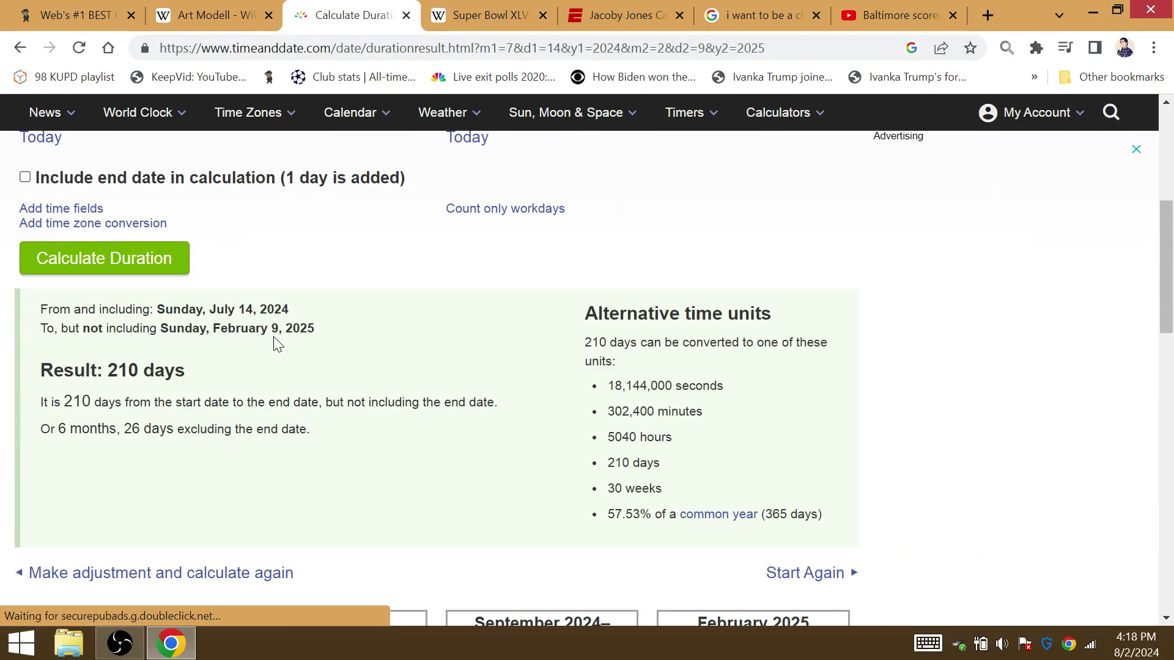
scroll(278, 348, "up", 4)
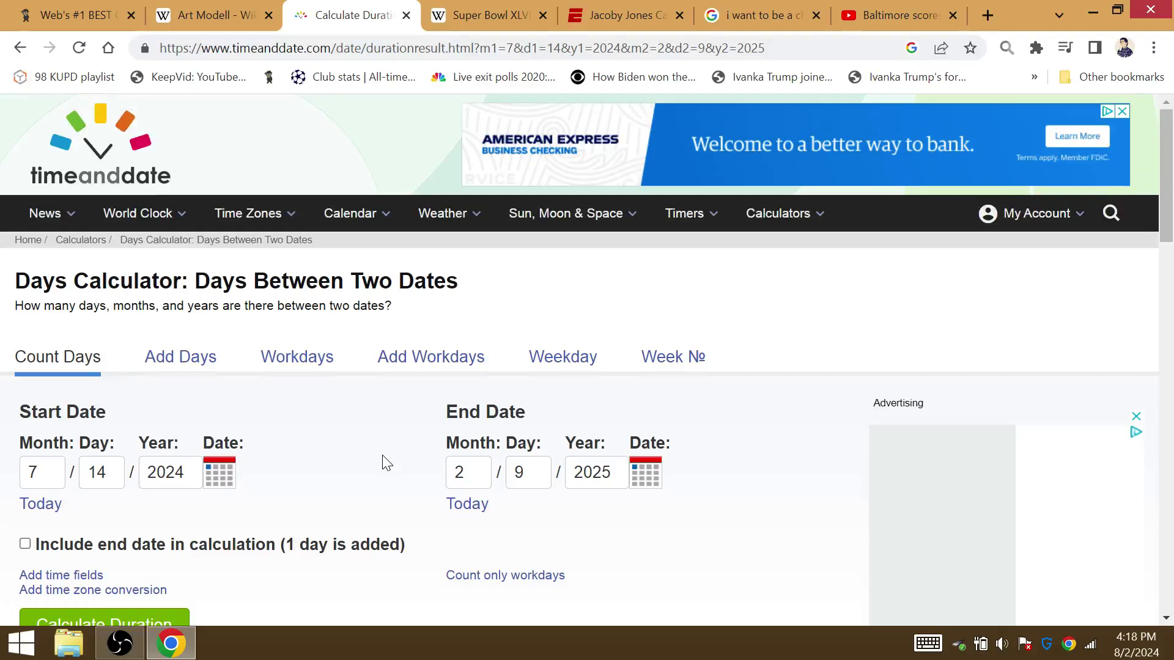
left_click(451, 475)
type("9")
left_click(534, 469)
key("BackSpace")
type("15")
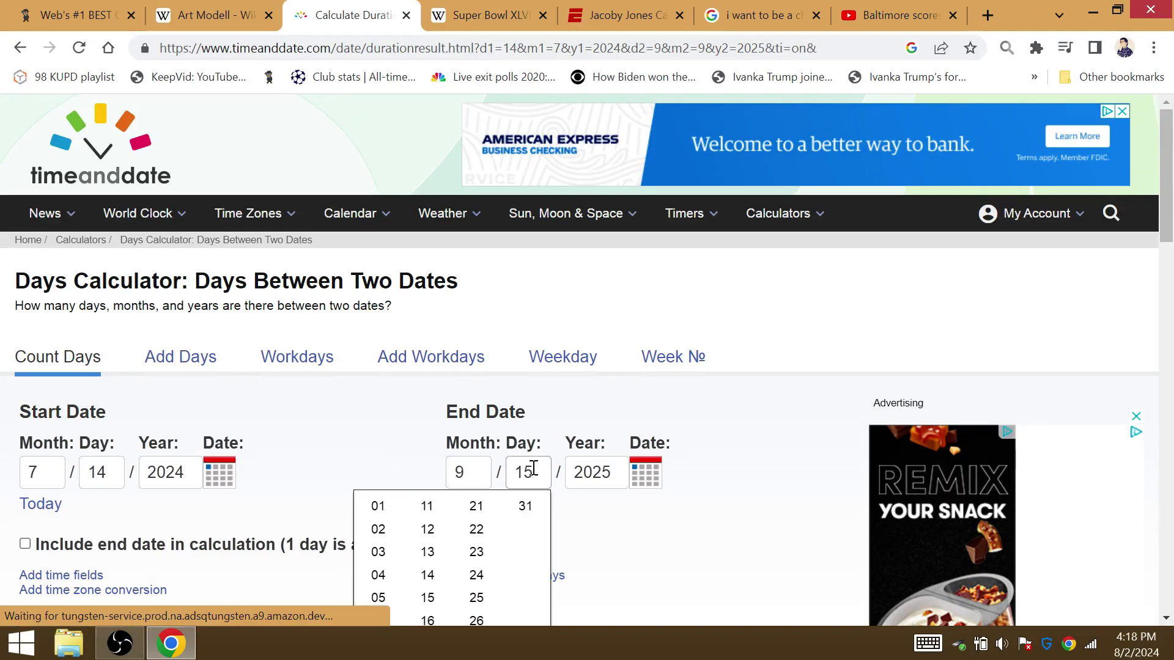
left_click(601, 480)
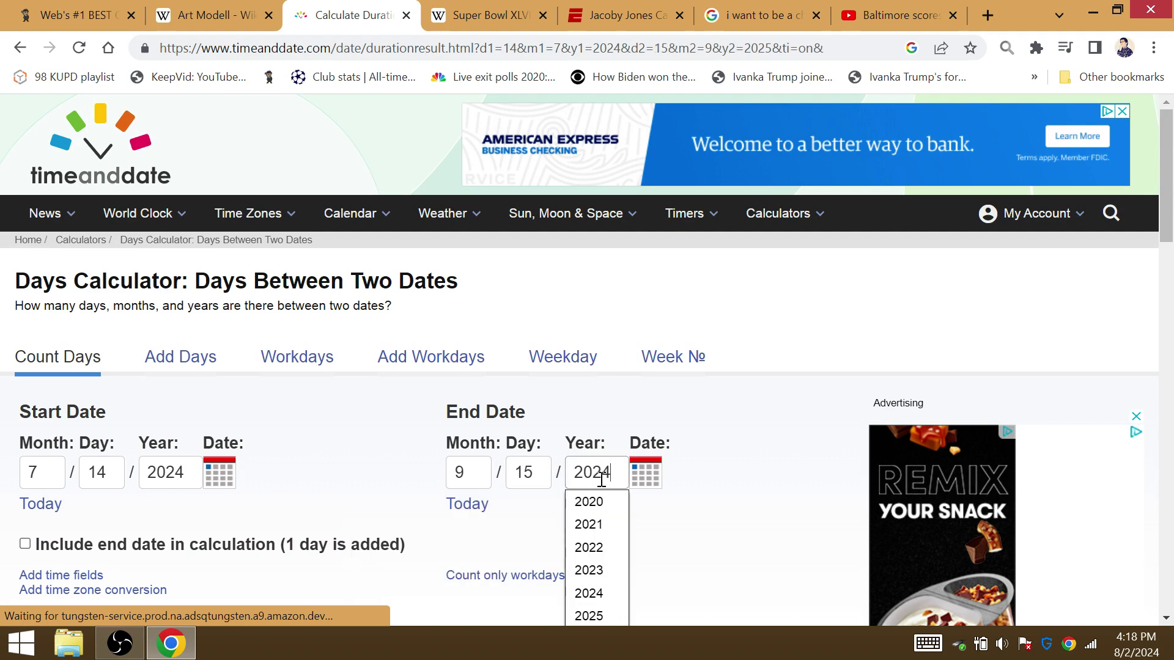
key("Return")
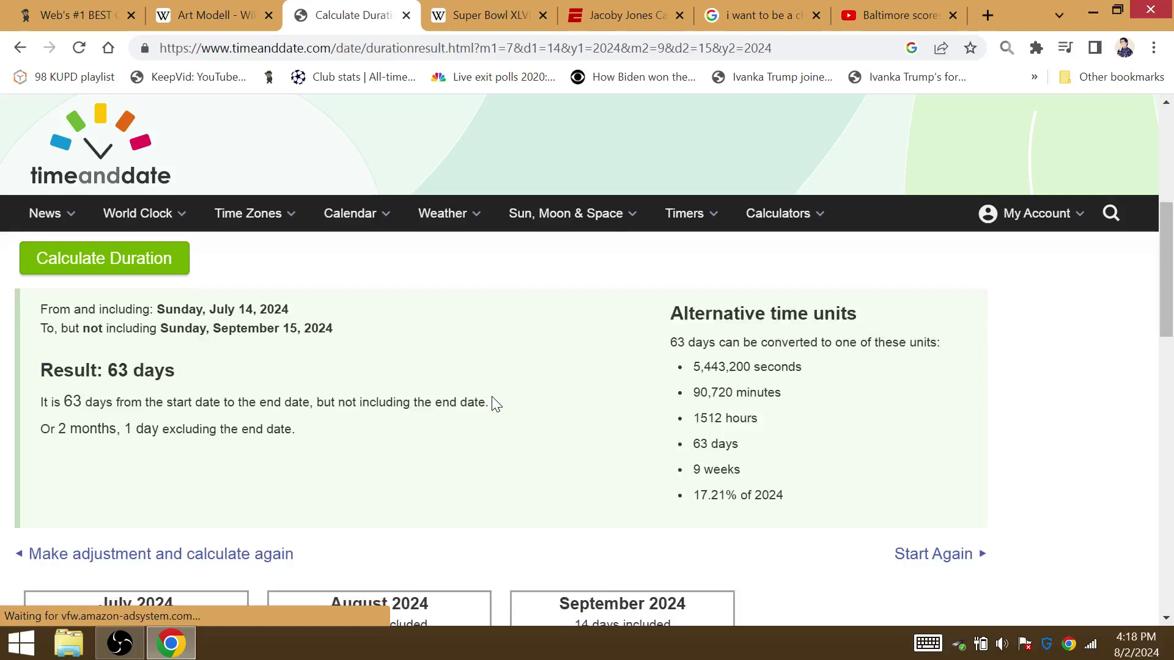
left_click_drag(92, 370, 173, 376)
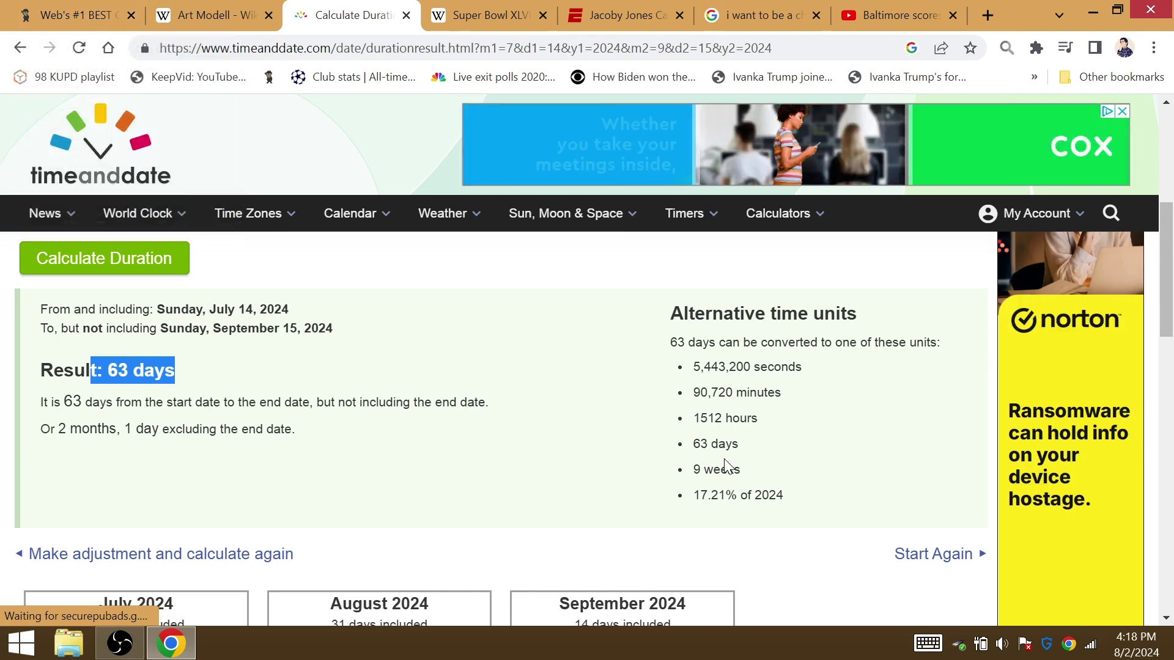
left_click_drag(741, 470, 692, 463)
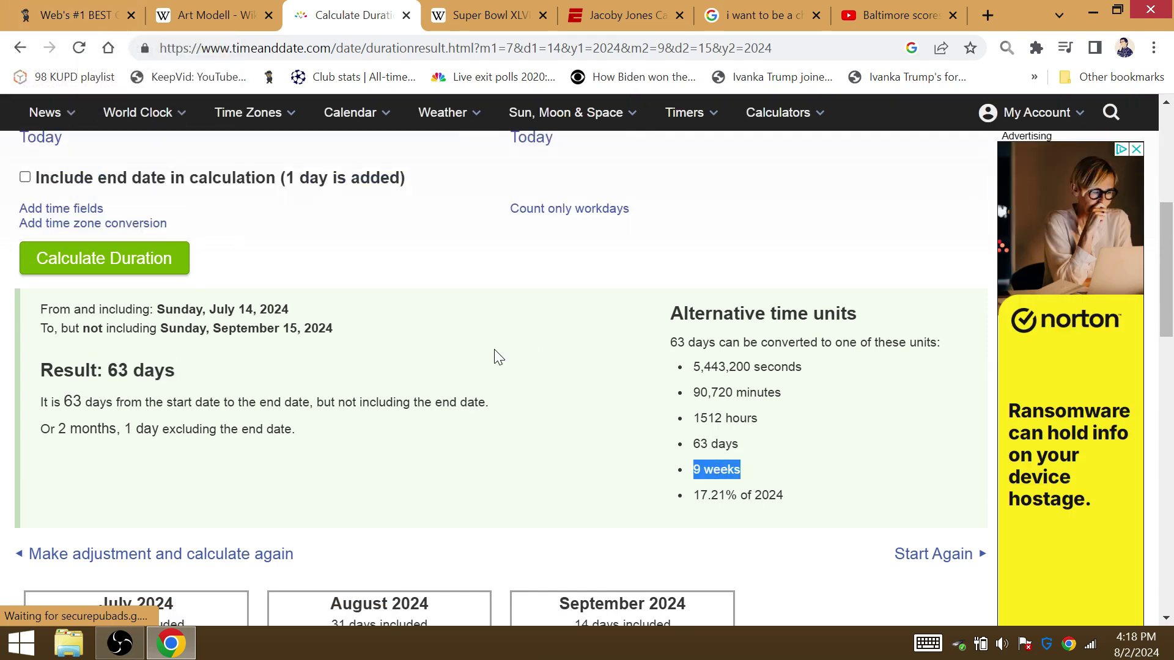
Enter 'title' and 'caesar' in the Gematrinator calculator.
left_click(28, 14)
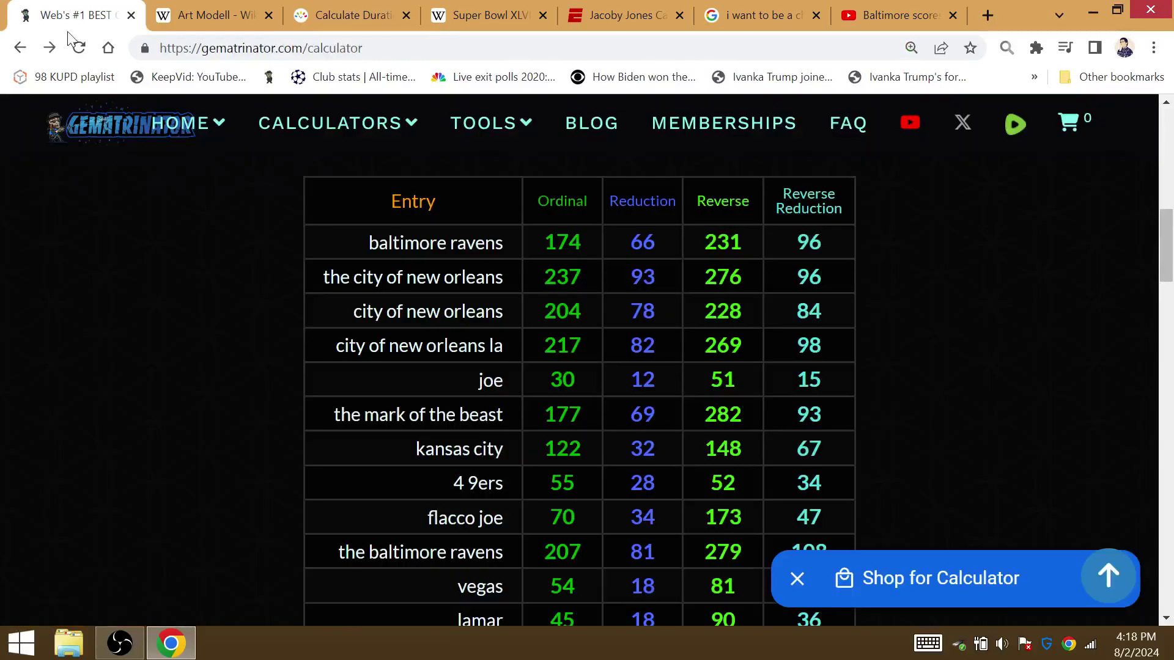
scroll(443, 337, "up", 2)
scroll(443, 337, "up", 5)
key("ctrl+a")
type("titl")
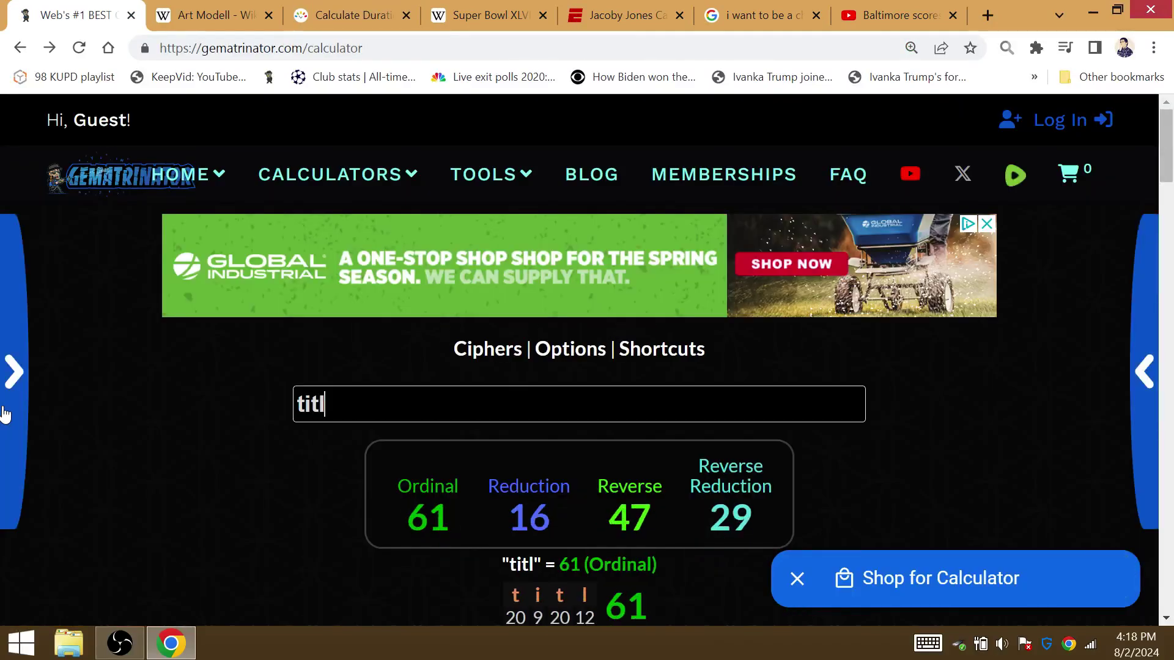
key("BackSpace")
key("BackSpace")
key("BackSpace")
key("BackSpace")
type("caesar")
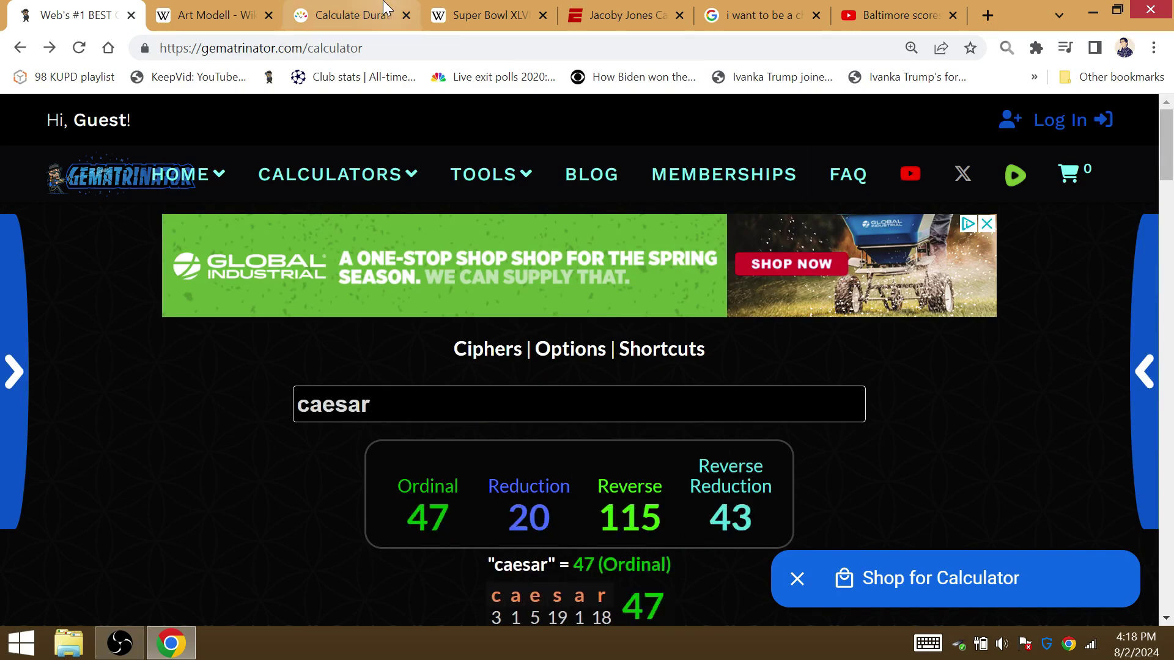
left_click(349, 15)
left_click(73, 15)
scroll(265, 344, "down", 5)
scroll(266, 343, "down", 4)
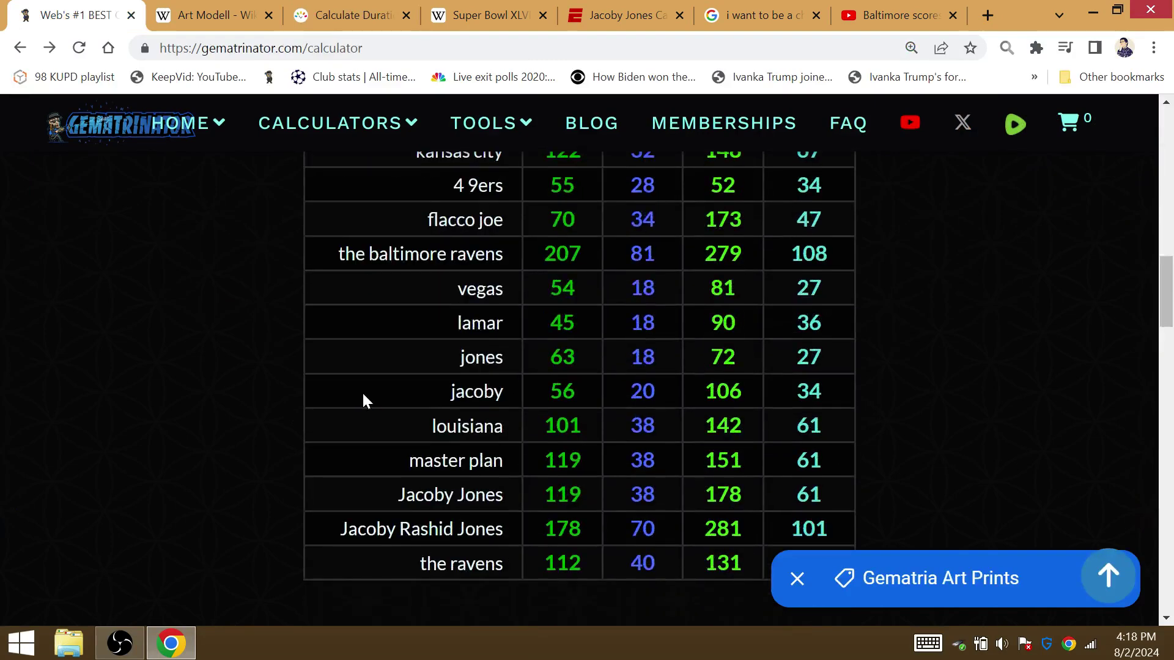
Compare the jacoby and jones values, including 38, and add 'raiders' to the table.
left_click_drag(597, 378, 549, 356)
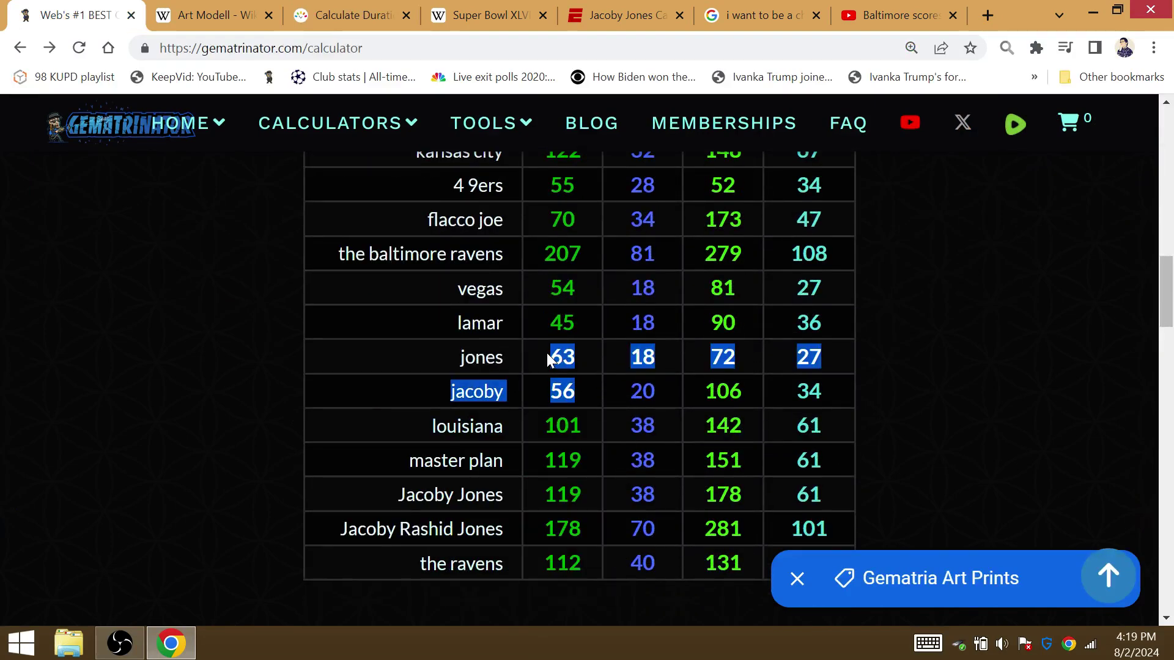
left_click(306, 358)
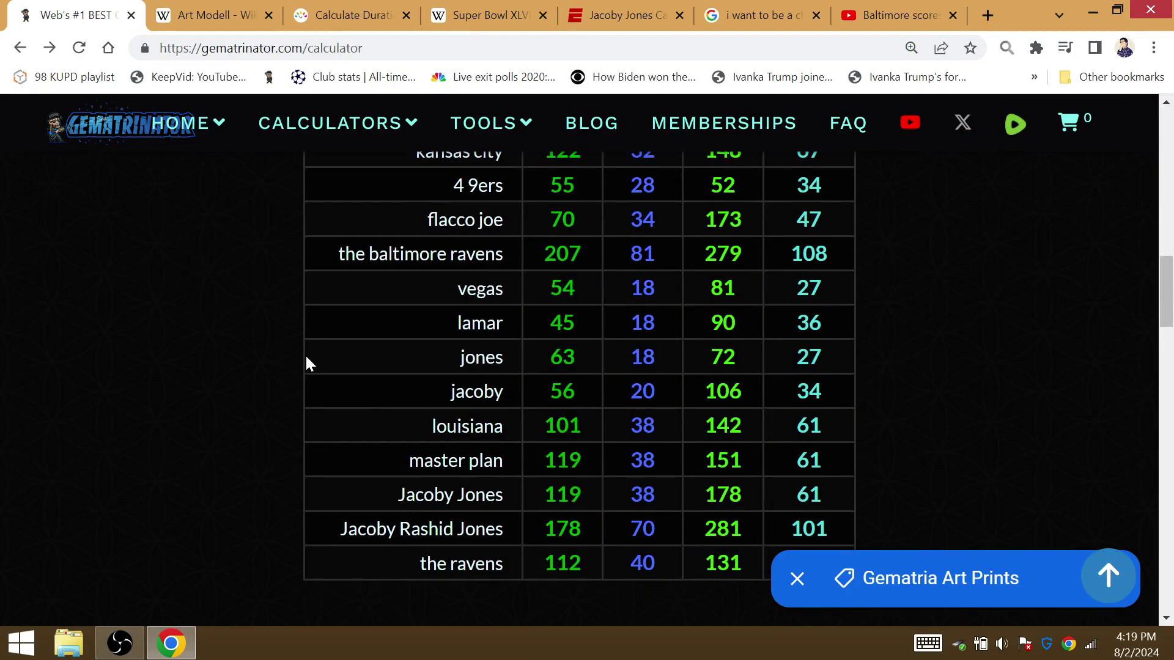
double_click(642, 500)
scroll(344, 516, "up", 3)
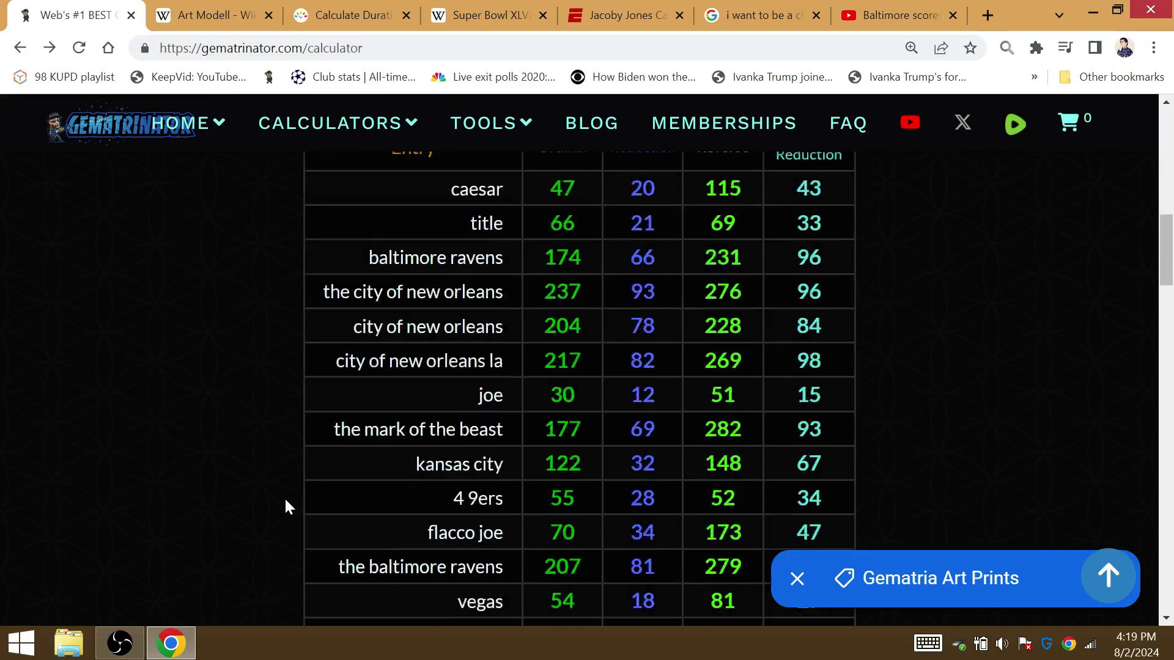
scroll(283, 496, "up", 5)
scroll(368, 422, "up", 2)
scroll(382, 406, "up", 3)
left_click_drag(397, 420, 193, 422)
type("raiders")
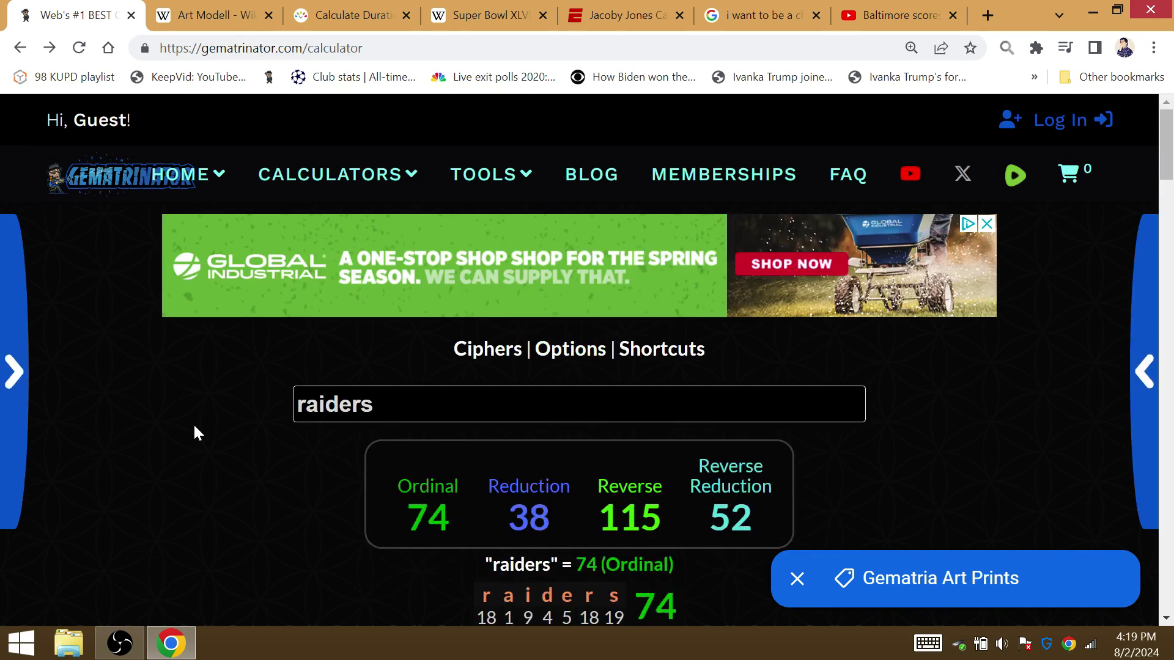
key("Return")
scroll(198, 448, "down", 5)
scroll(199, 448, "down", 4)
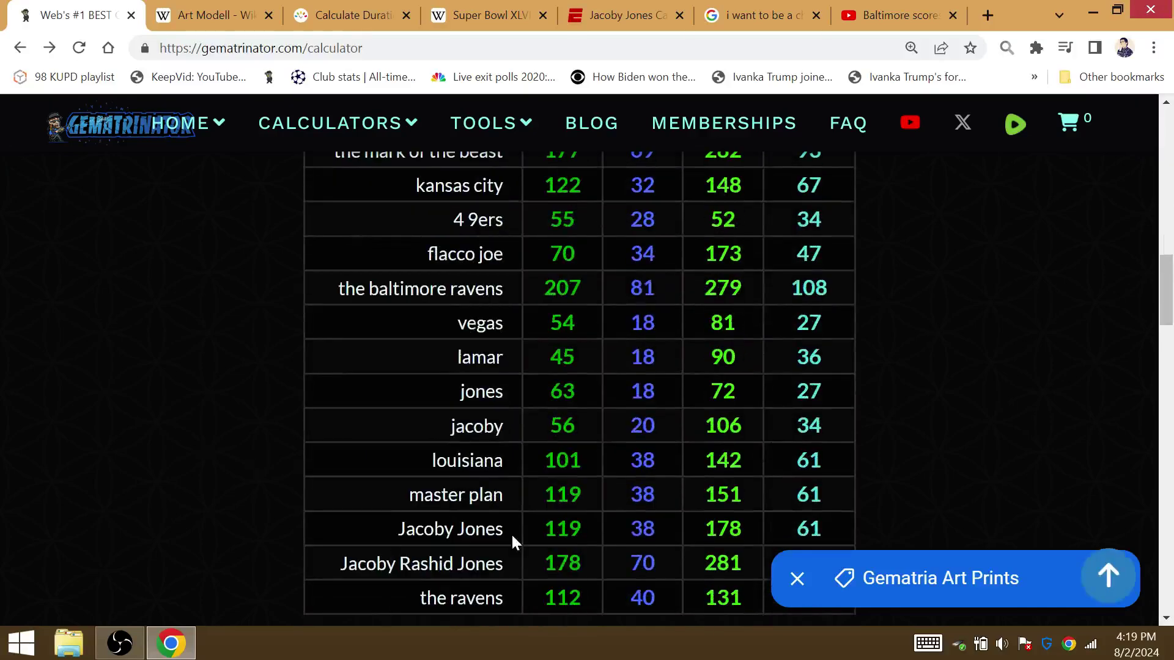
Compare values shared by master plan, louisiana, jones (18) and vegas, then show the Super Bowl XLVII scoring summary.
left_click_drag(671, 532, 619, 474)
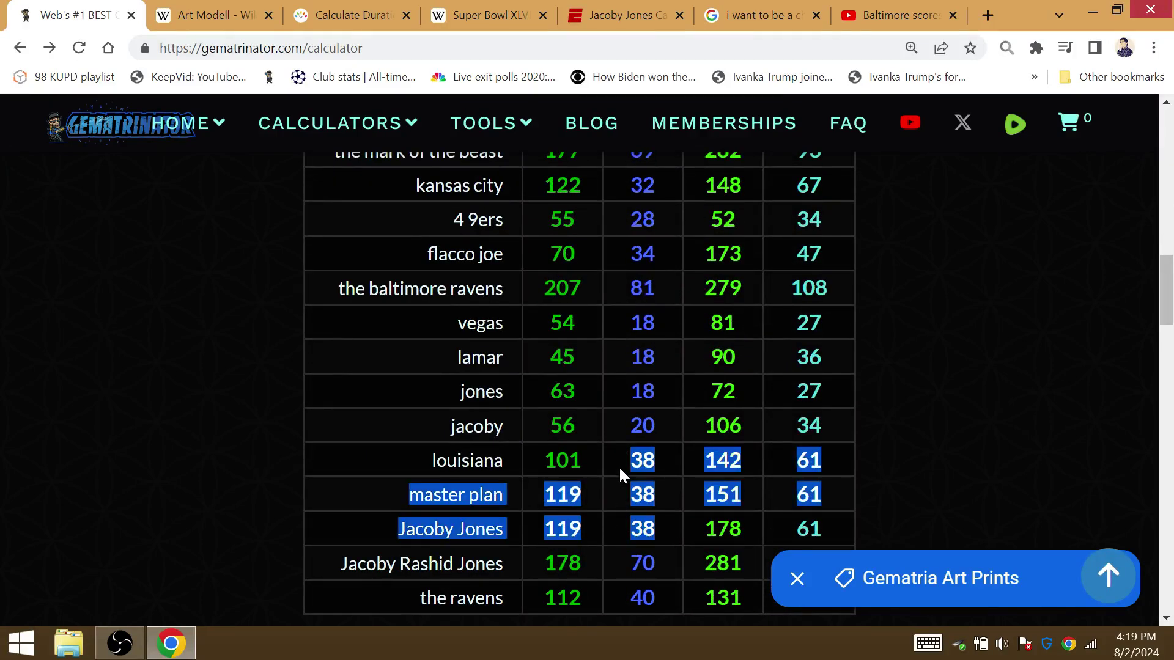
left_click(74, 340)
scroll(62, 392, "up", 5)
scroll(61, 392, "down", 4)
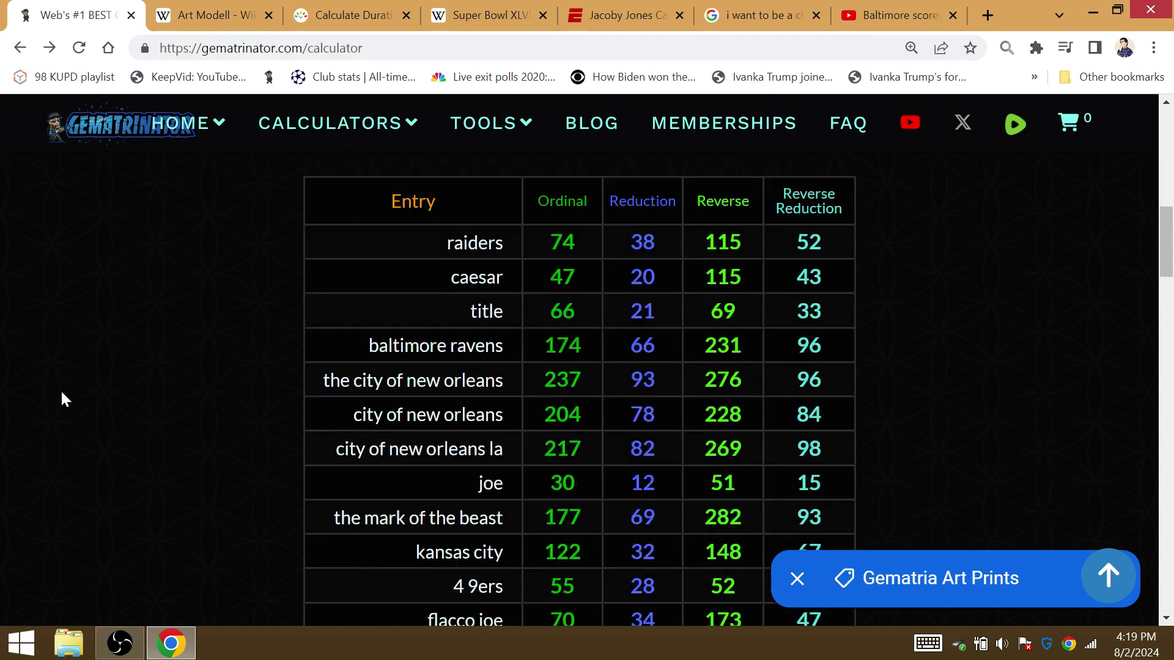
scroll(62, 392, "down", 4)
left_click_drag(657, 401, 640, 396)
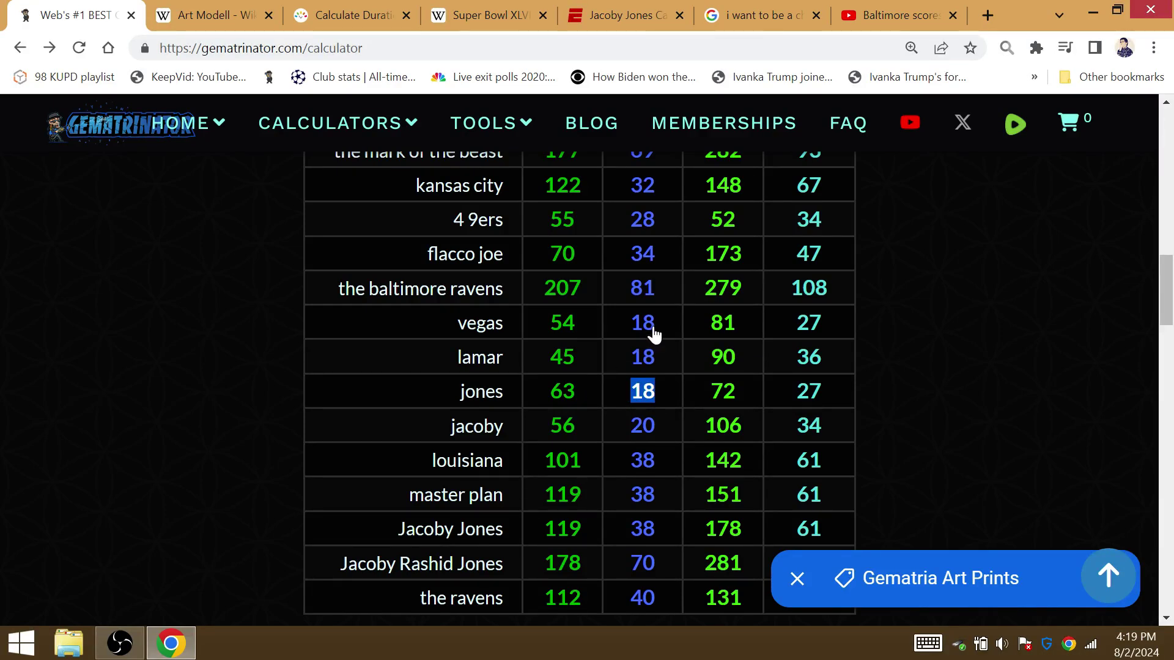
left_click_drag(672, 324, 456, 336)
left_click(165, 345)
scroll(210, 384, "up", 10)
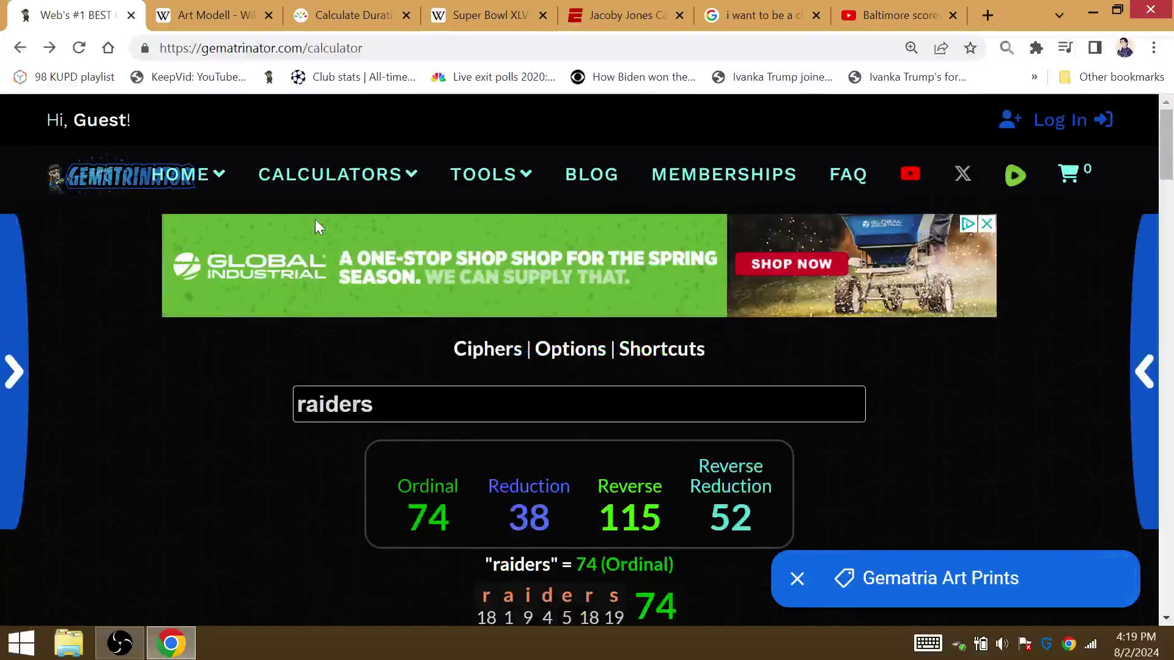
left_click(492, 12)
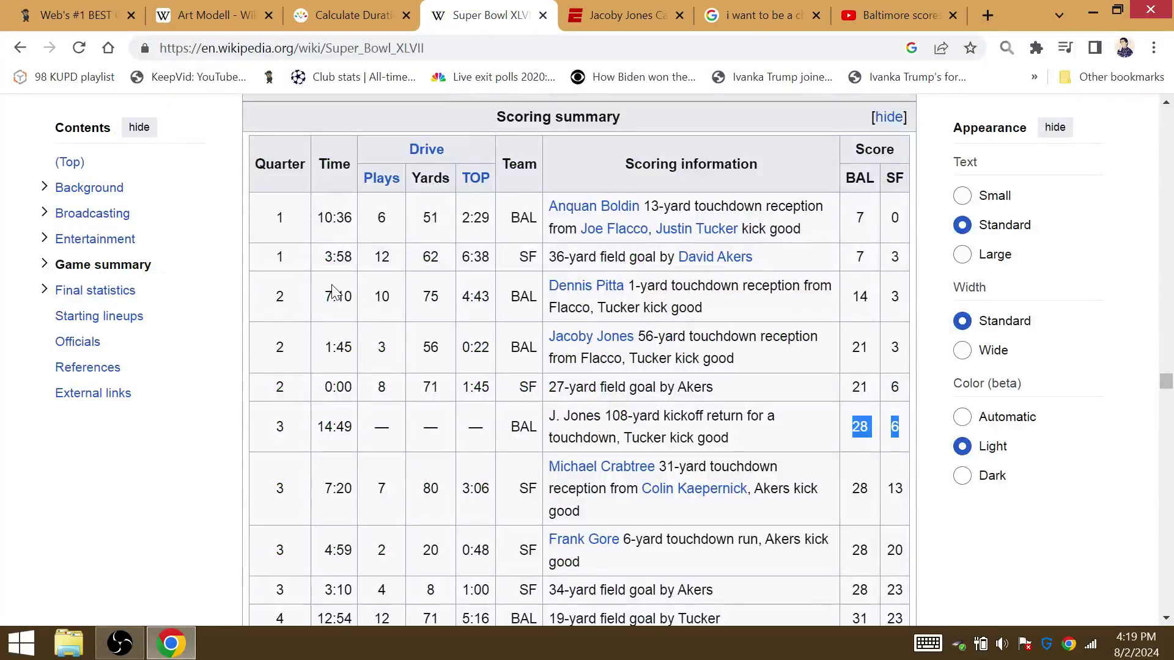